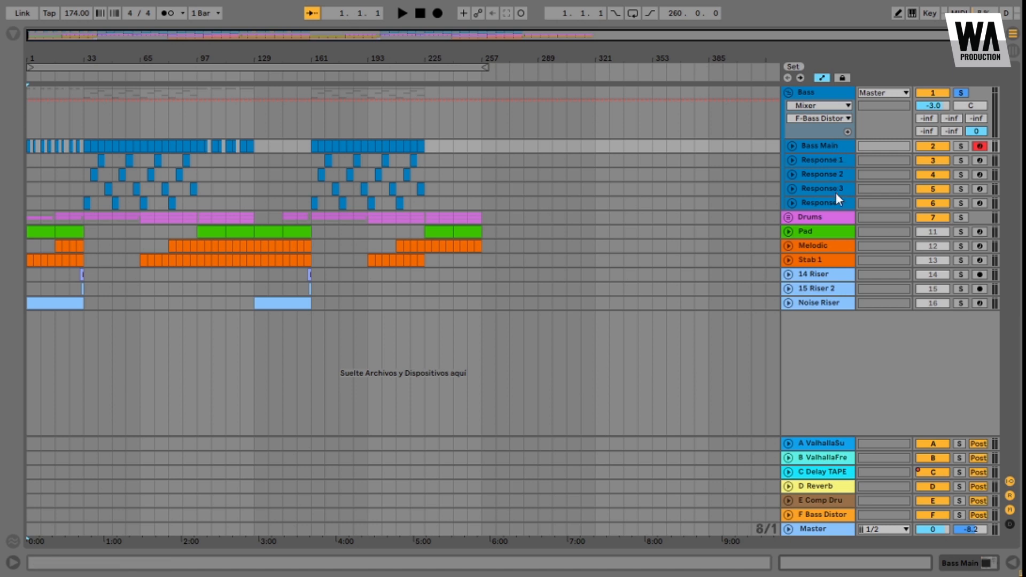
# Step: Play the soloed Bass group from bar 161 and stop playback around bar 177
pyautogui.click(307, 124)
pyautogui.press('space')
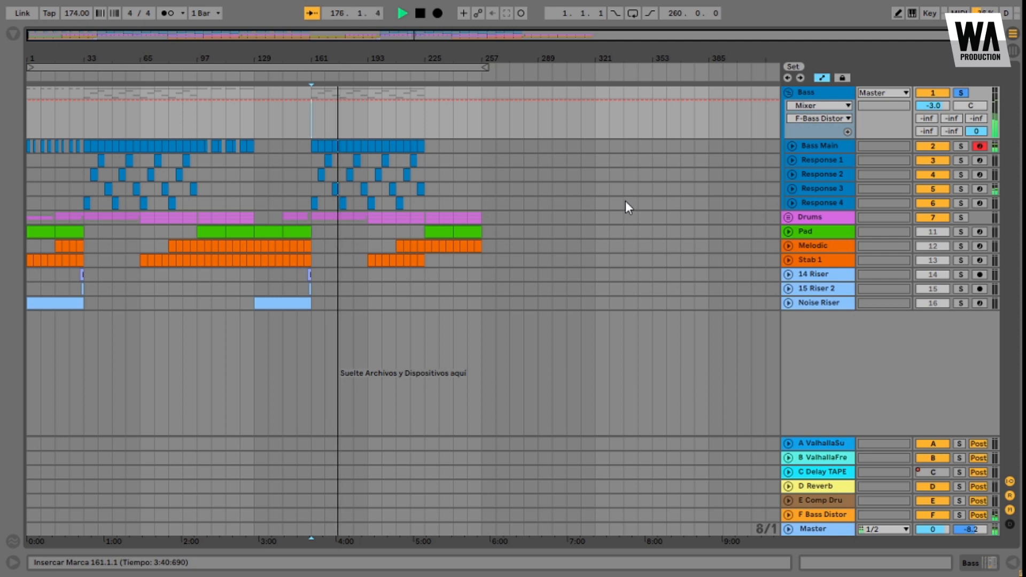
pyautogui.press('space')
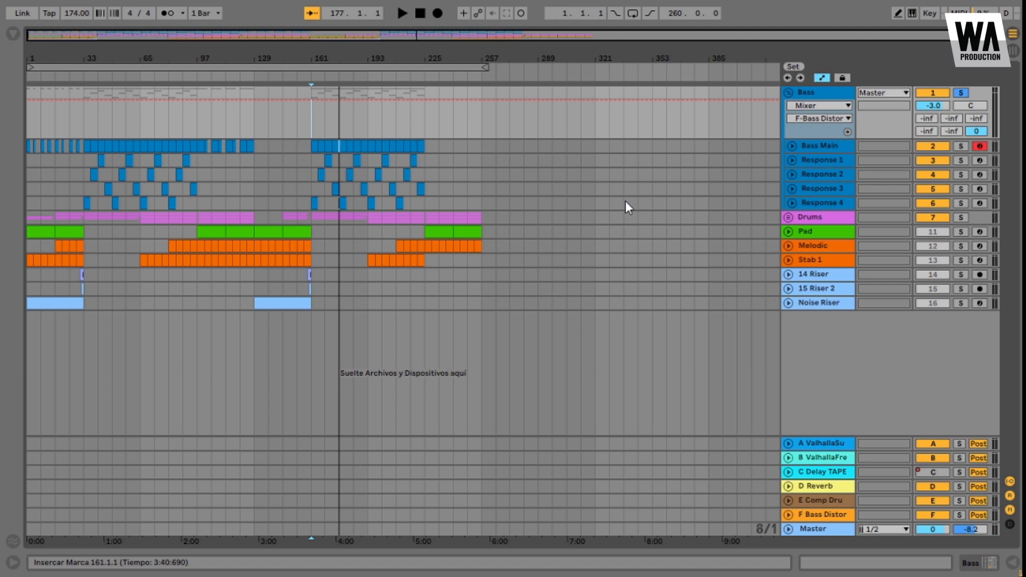
# Step: Unfold the Bass Main track and open its Serum instrument window, placed clear of the screen edge
pyautogui.click(792, 146)
pyautogui.click(812, 147)
pyautogui.doubleClick(817, 147)
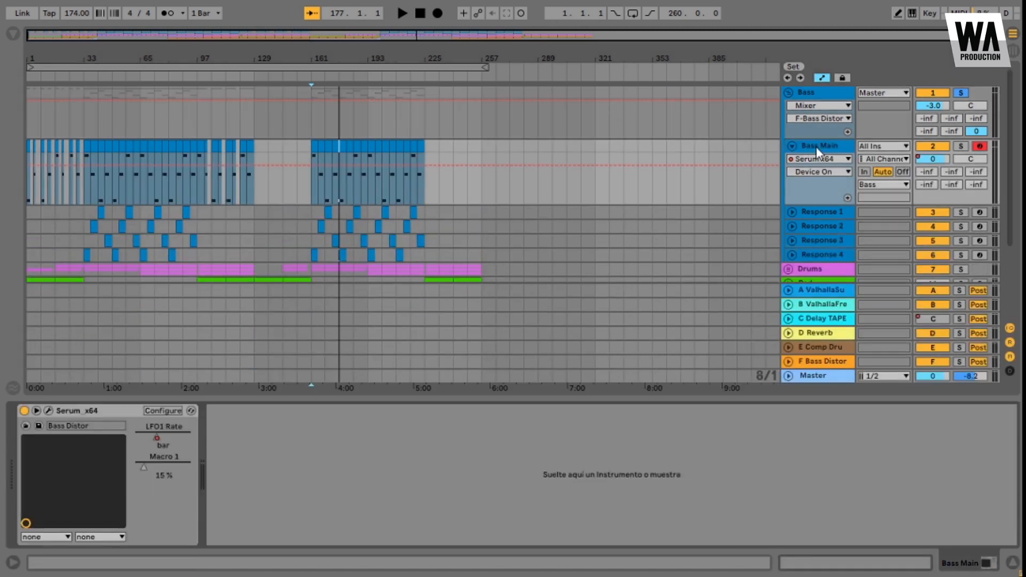
pyautogui.click(48, 409)
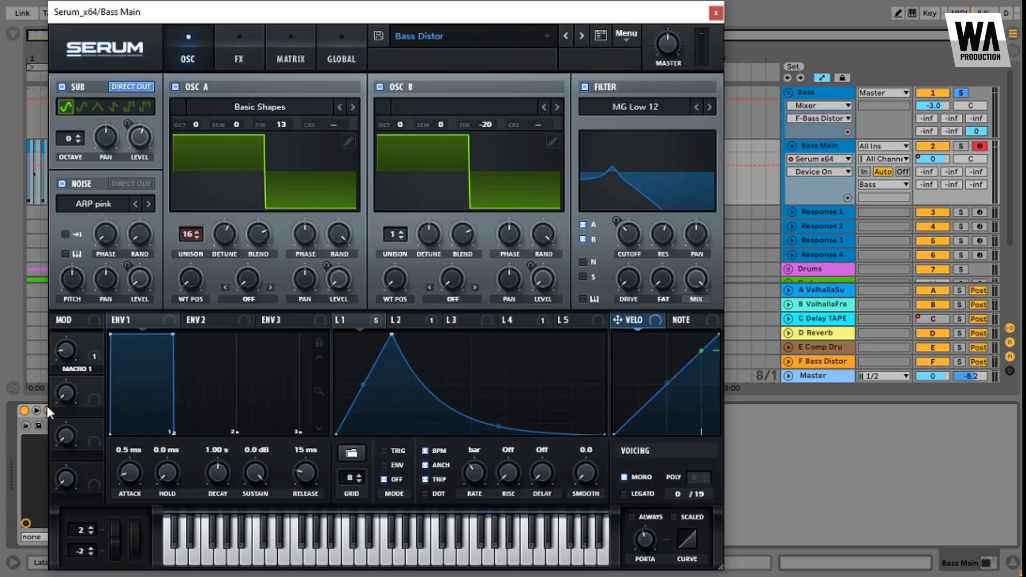
pyautogui.moveTo(453, 15); pyautogui.dragTo(528, 18)
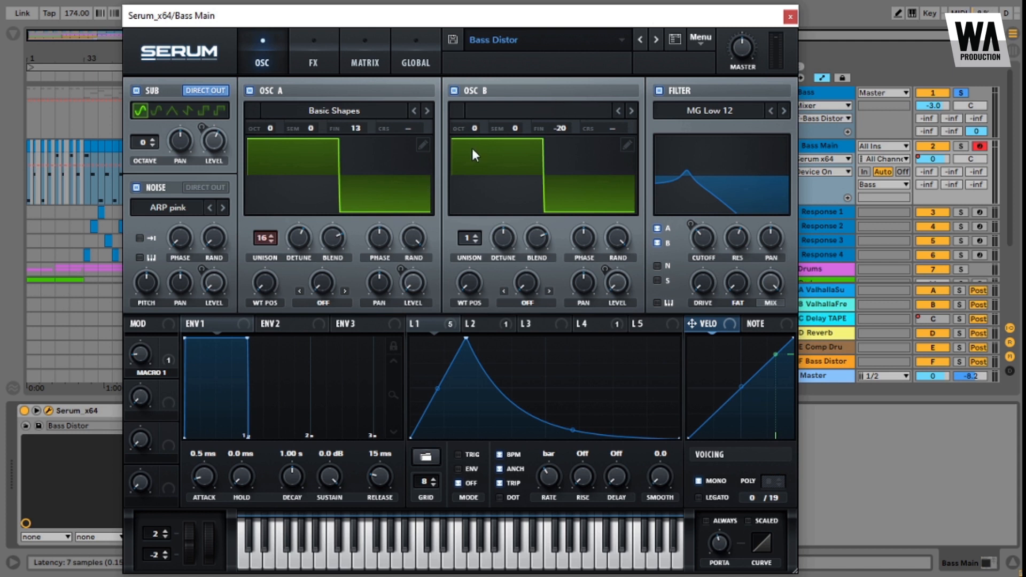
# Step: Examine the square wave of oscillator A in the wavetable editor, and close the editor
pyautogui.click(423, 145)
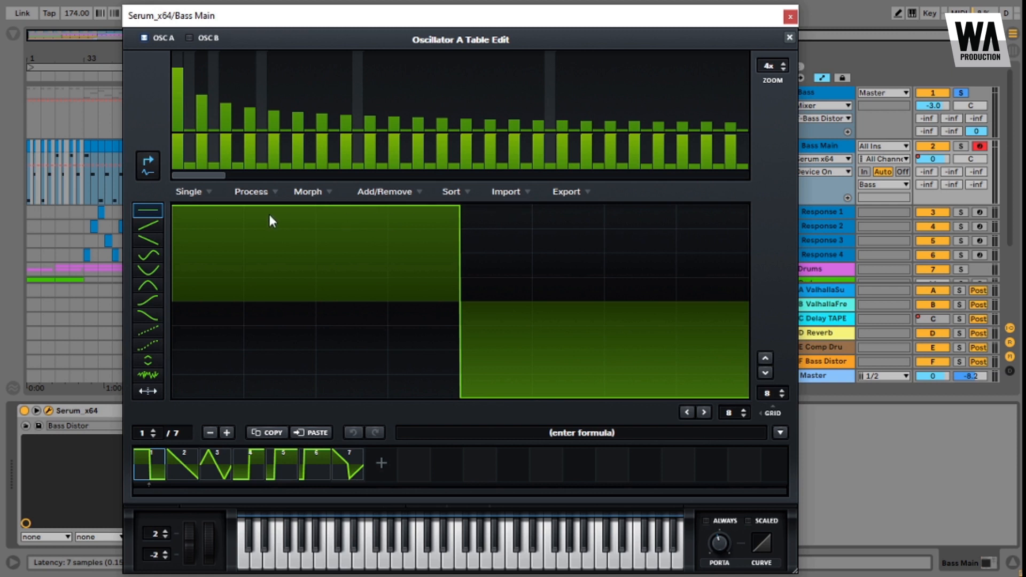
pyautogui.moveTo(437, 225)
pyautogui.mouseDown()
pyautogui.moveTo(337, 284)
pyautogui.moveTo(427, 197)
pyautogui.moveTo(242, 190)
pyautogui.mouseUp()
pyautogui.click(789, 38)
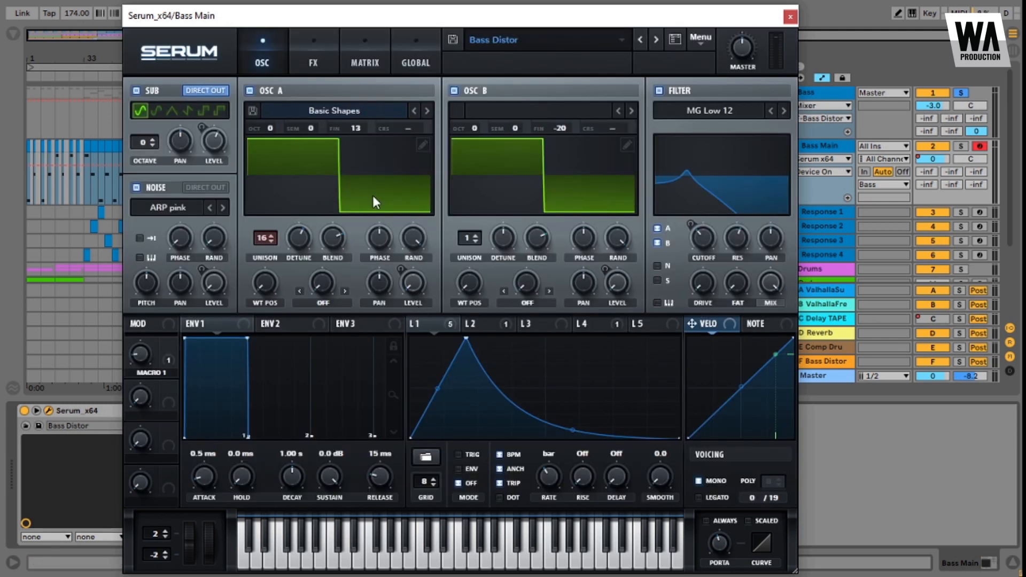
# Step: Examine oscillator A's unison, detune and blend settings, and the noise oscillator's ARP pink source
pyautogui.click(266, 239)
pyautogui.click(301, 242)
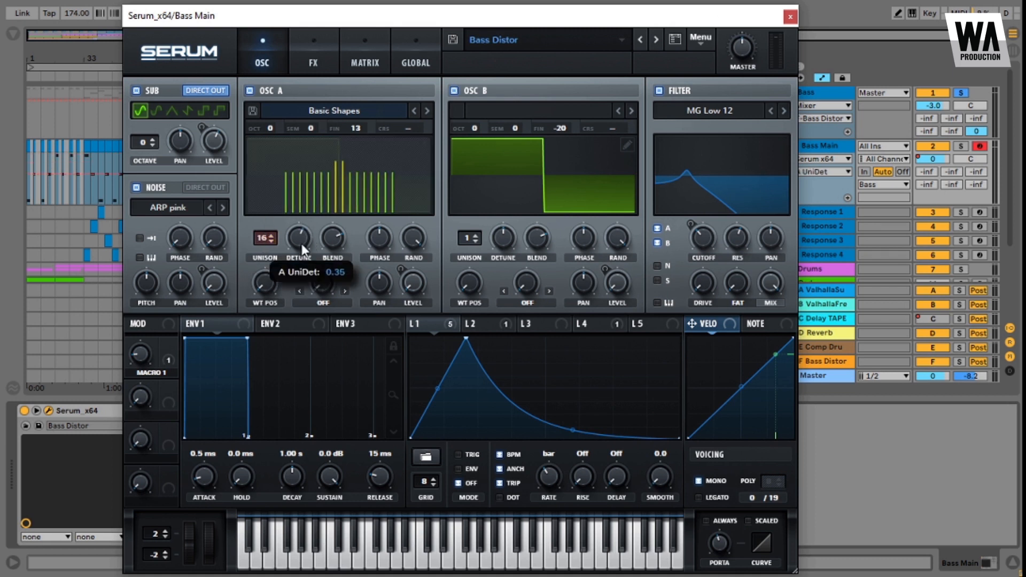
pyautogui.click(333, 235)
pyautogui.moveTo(335, 239)
pyautogui.mouseDown()
pyautogui.moveTo(339, 222)
pyautogui.moveTo(339, 242)
pyautogui.mouseUp()
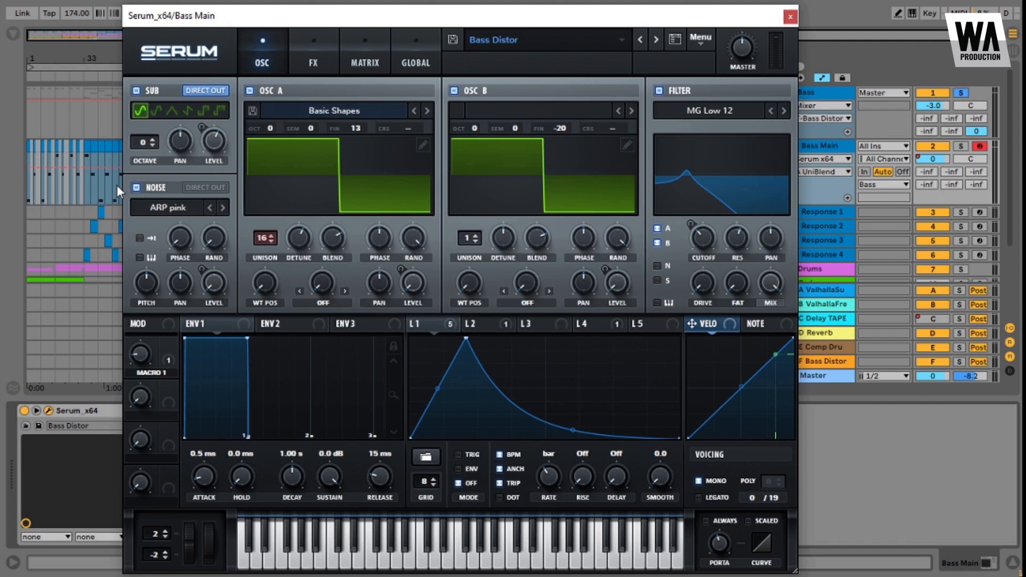
pyautogui.click(206, 208)
pyautogui.click(206, 208)
pyautogui.click(206, 207)
pyautogui.click(242, 184)
# Step: Switch the Serum distortion effect's type to Tube for comparison, and set it back to Asym
pyautogui.click(315, 60)
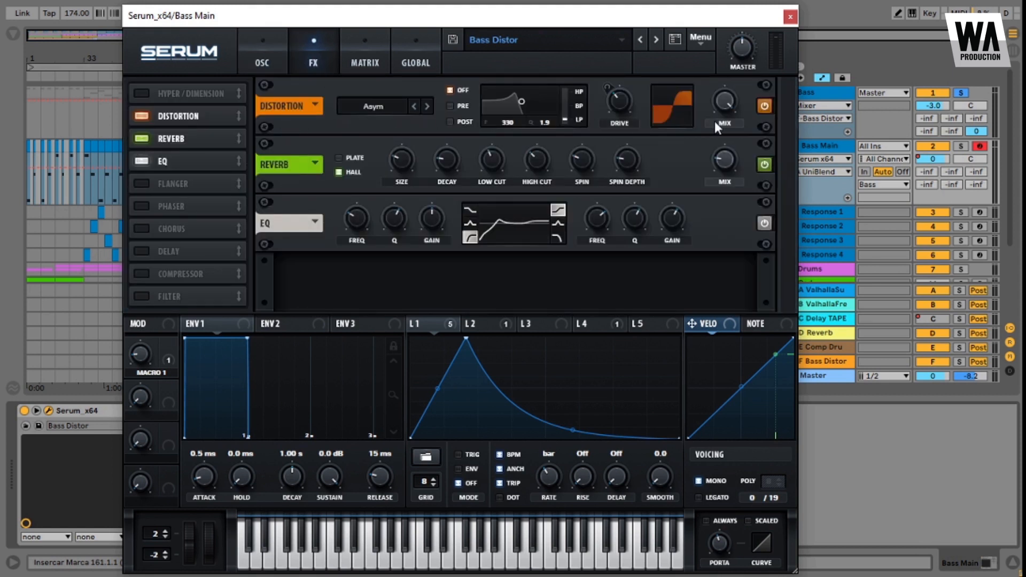
pyautogui.click(379, 107)
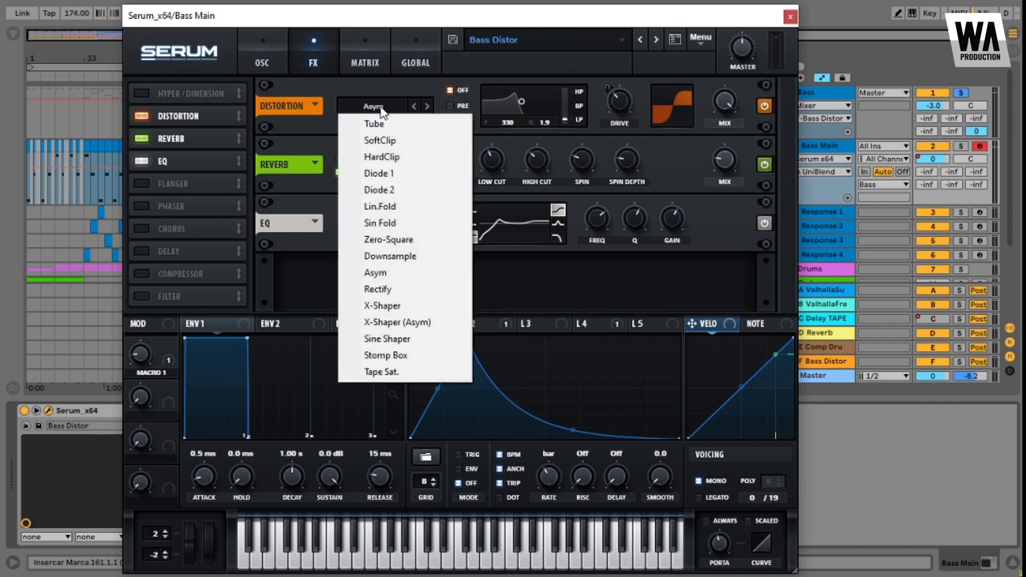
pyautogui.click(380, 122)
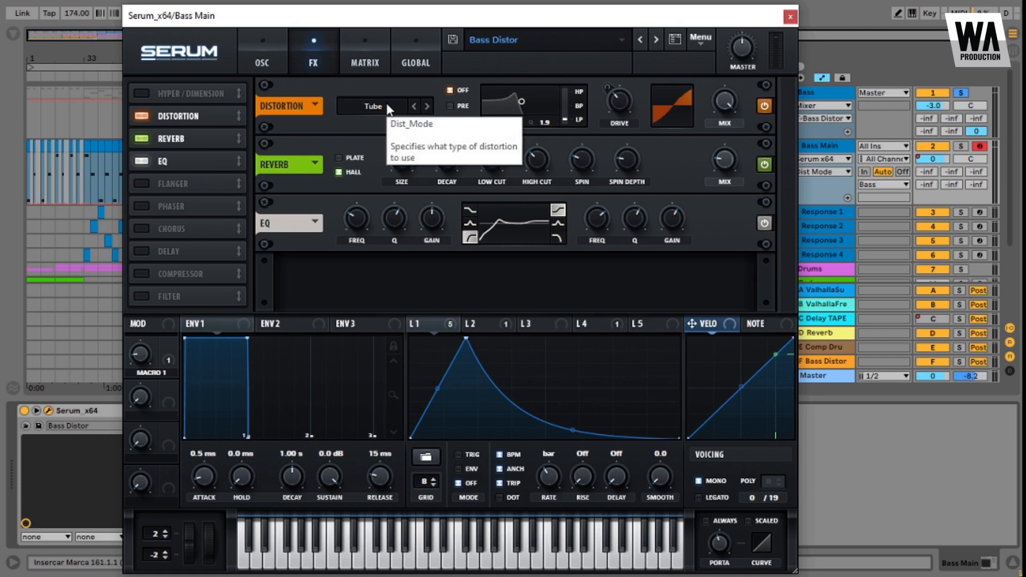
pyautogui.click(388, 109)
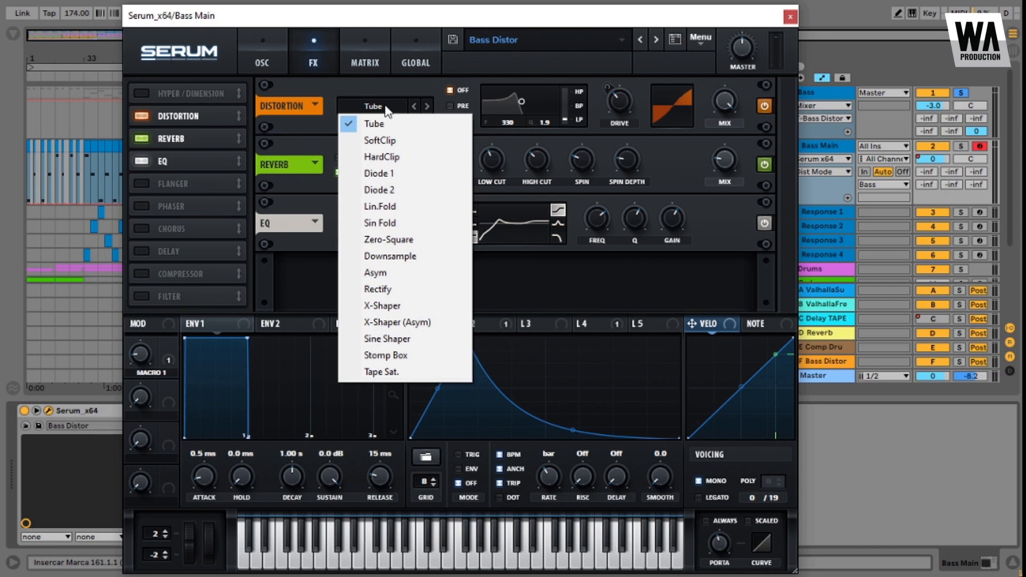
pyautogui.click(391, 273)
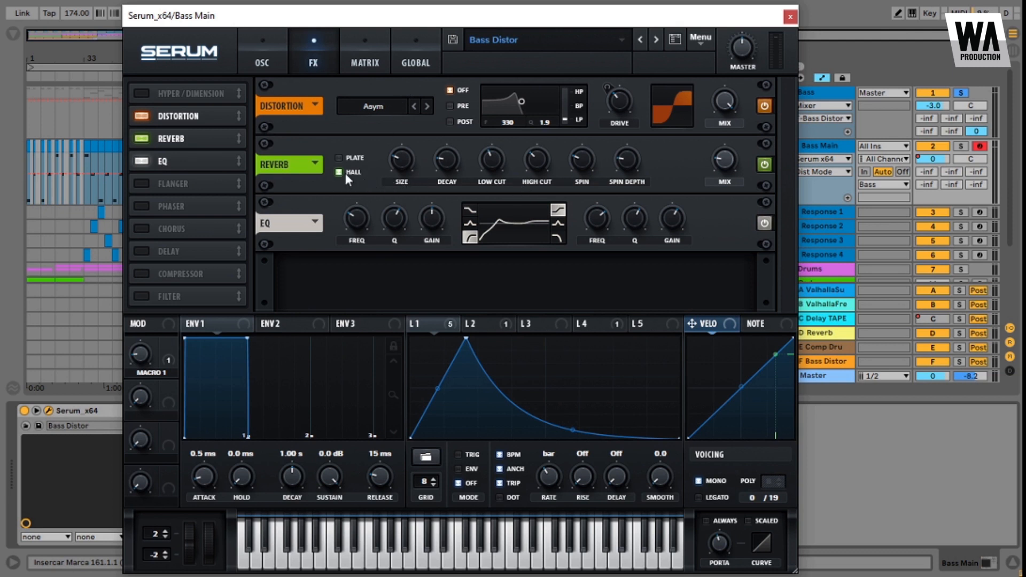
# Step: Examine the reverb's low cut and mix and both frequency settings of the EQ
pyautogui.click(492, 159)
pyautogui.click(726, 160)
pyautogui.click(358, 219)
pyautogui.click(598, 219)
# Step: Examine the mono voicing and portamento, and the LFO 1 modulation targets across the oscillators and effects
pyautogui.click(285, 56)
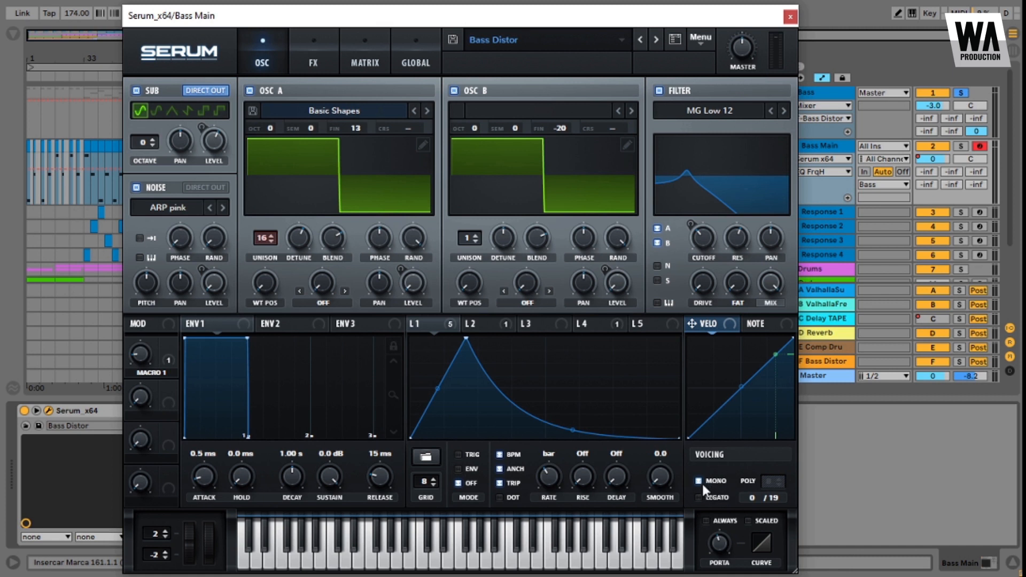
pyautogui.moveTo(719, 547); pyautogui.dragTo(719, 540)
pyautogui.moveTo(437, 324)
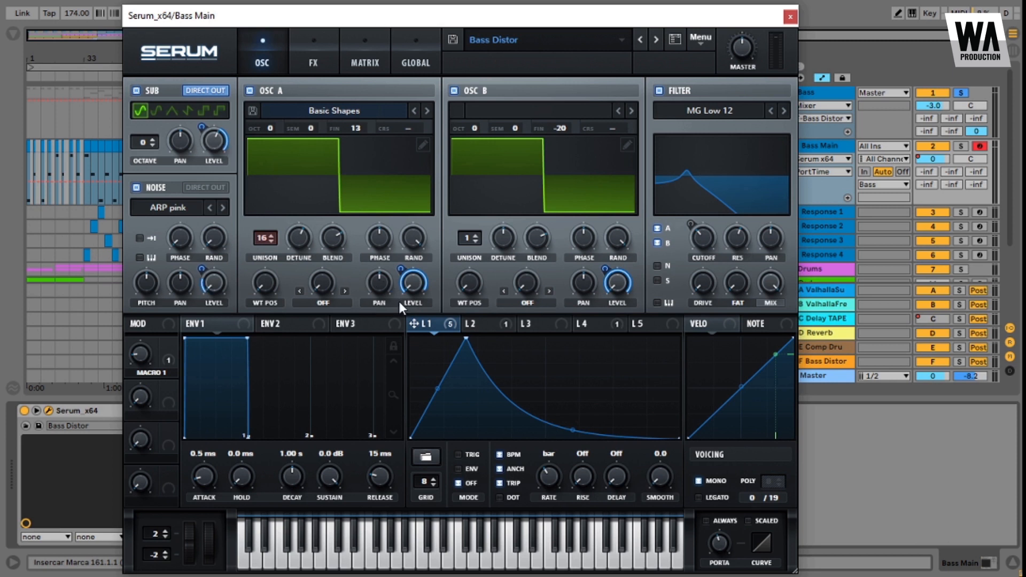
pyautogui.click(313, 63)
pyautogui.click(284, 53)
pyautogui.moveTo(418, 288)
pyautogui.moveTo(246, 8)
pyautogui.mouseDown()
pyautogui.moveTo(247, 35)
pyautogui.moveTo(251, 3)
pyautogui.mouseUp()
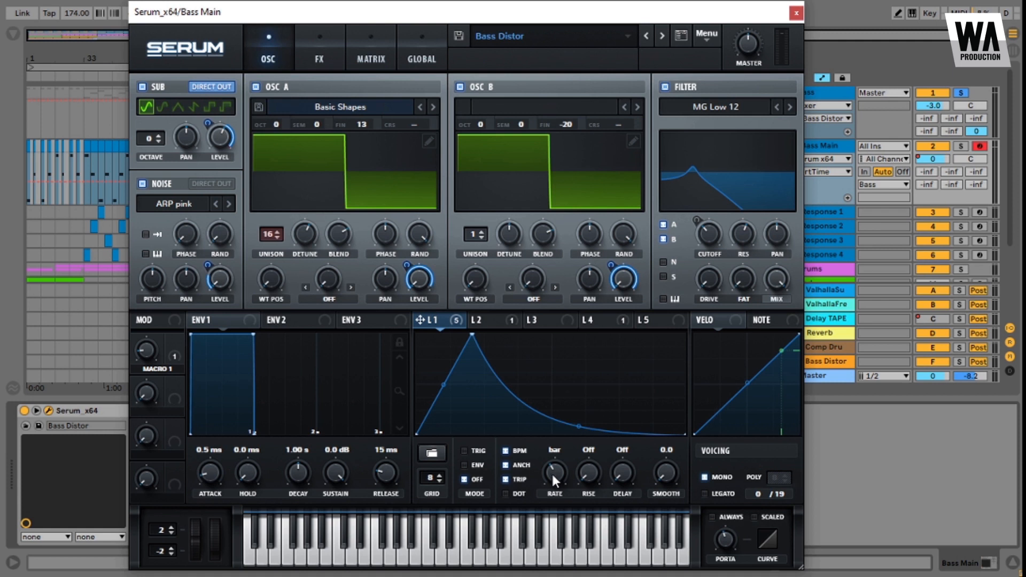
# Step: Close Serum, display the LFO1 Rate automation on the Bass Main track and re-enable the overridden automation
pyautogui.click(796, 12)
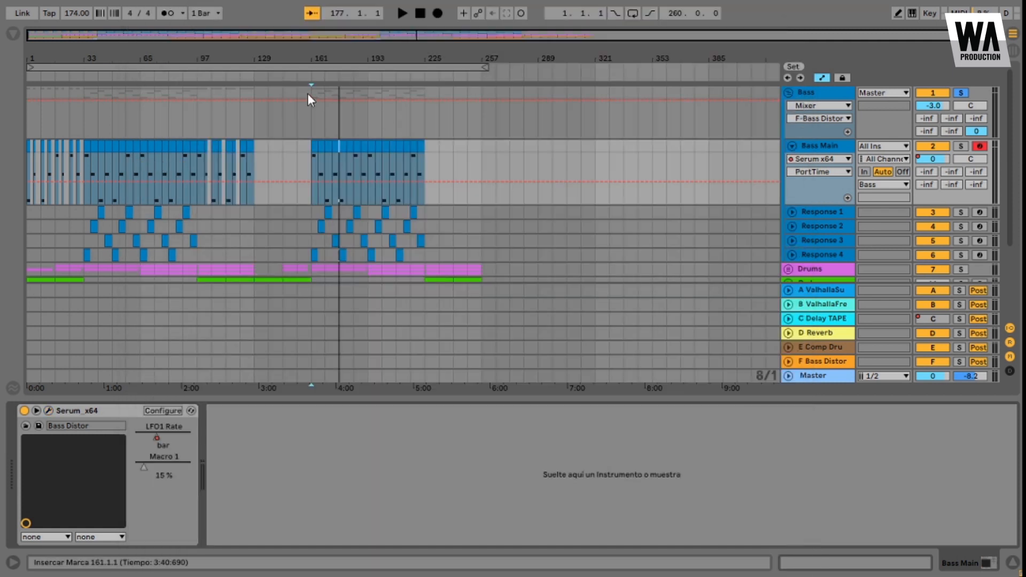
pyautogui.moveTo(323, 55); pyautogui.dragTo(322, 21)
pyautogui.press('a')
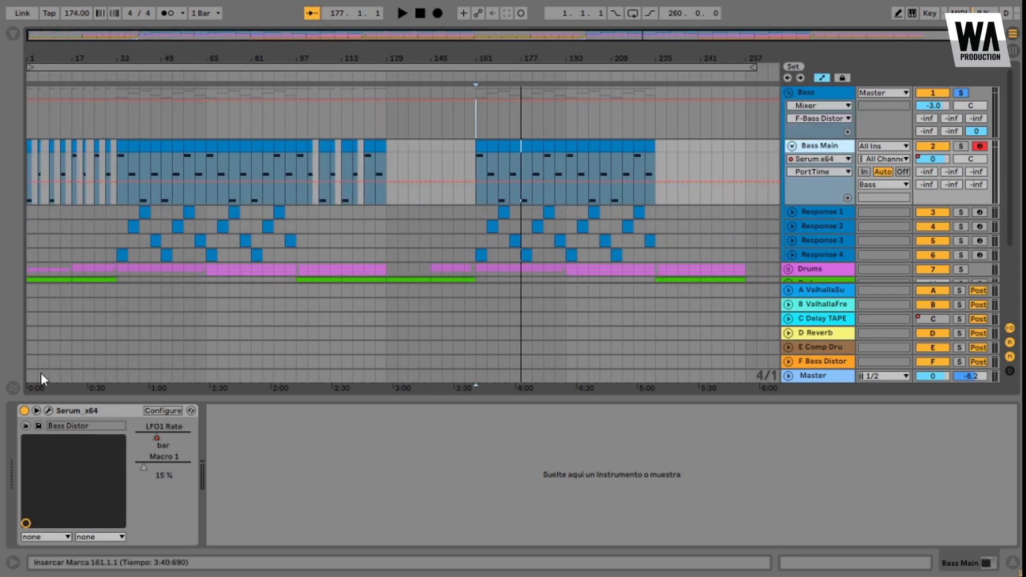
pyautogui.click(162, 437)
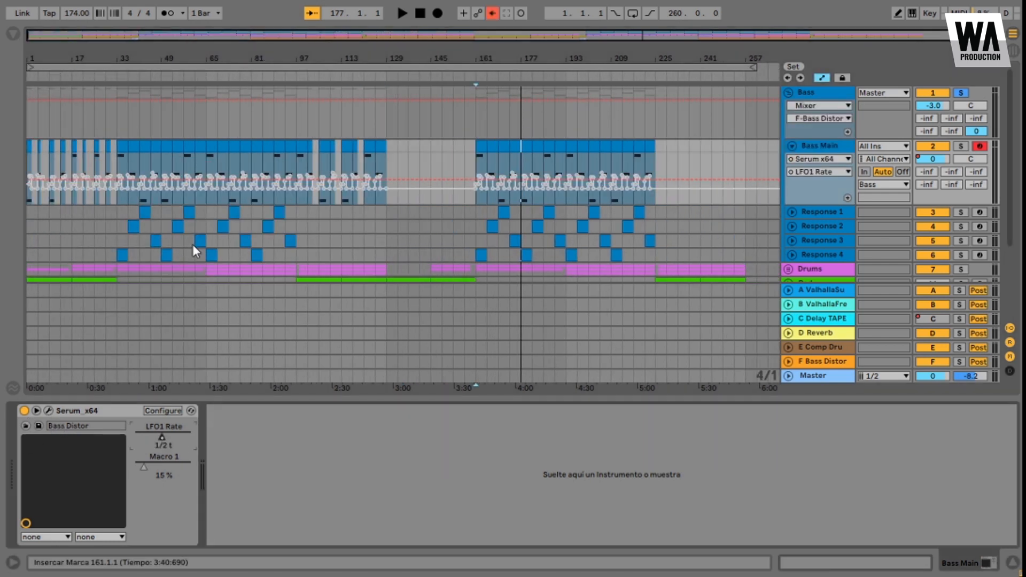
pyautogui.click(492, 13)
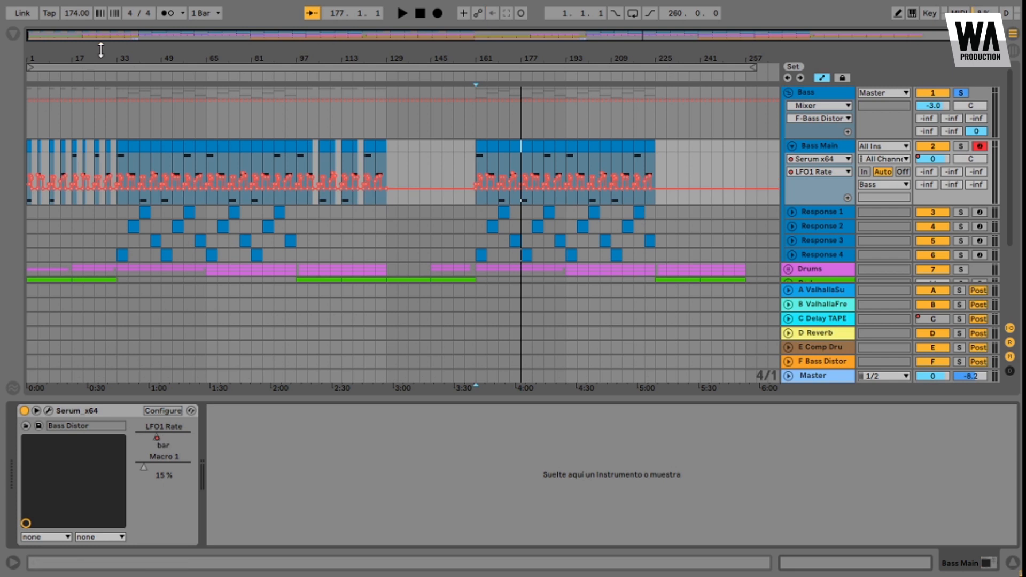
# Step: Place the playback start at bar 33 on the Bass Main track and solo the track
pyautogui.moveTo(122, 59); pyautogui.dragTo(194, 131)
pyautogui.click(165, 171)
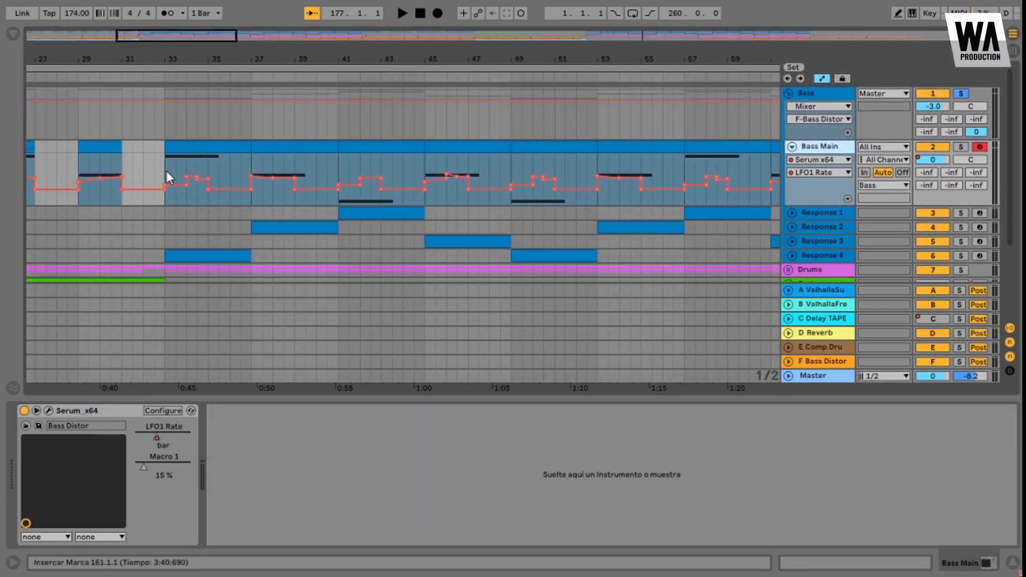
pyautogui.click(964, 150)
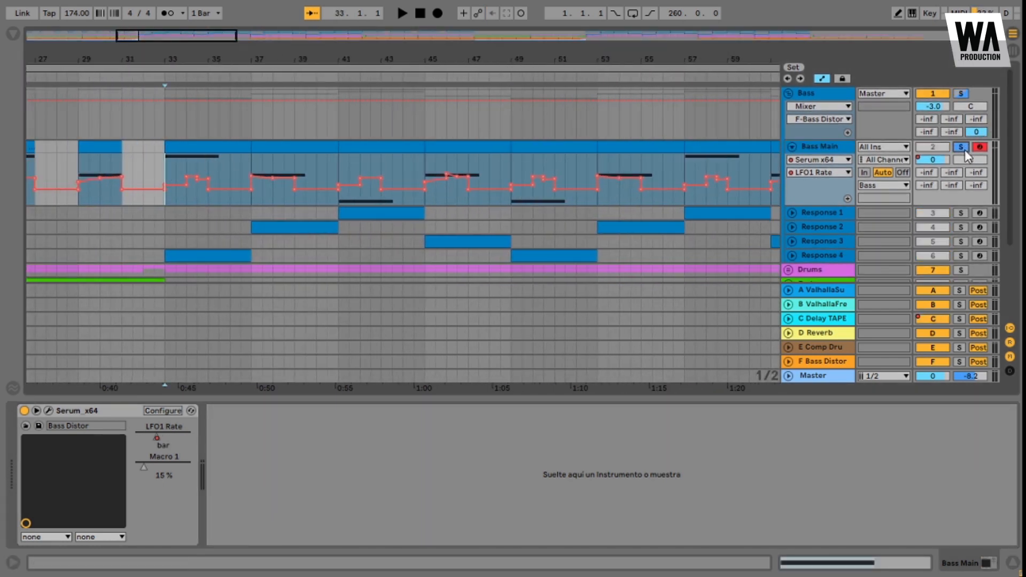
# Step: Play Bass Main from bar 33 to about bar 48, following its LFO1 Rate automation, and stop playback
pyautogui.moveTo(386, 59); pyautogui.dragTo(364, 52)
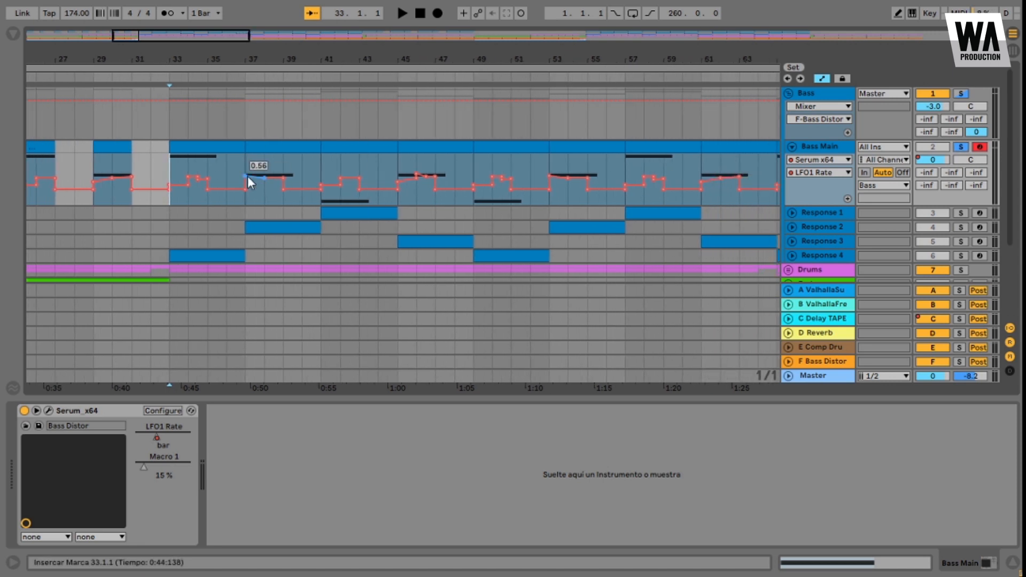
pyautogui.press('space')
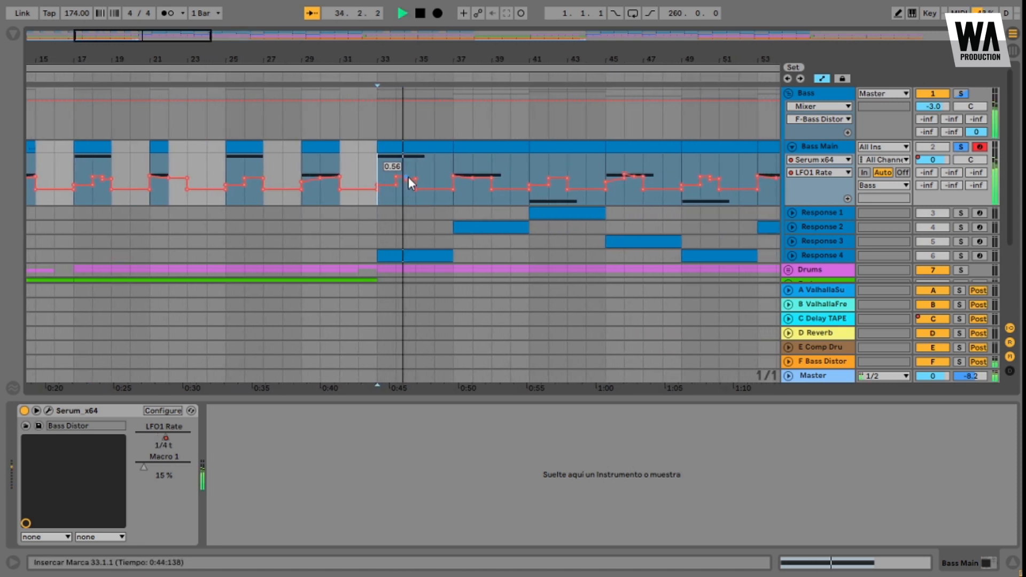
pyautogui.moveTo(428, 71); pyautogui.dragTo(428, 110)
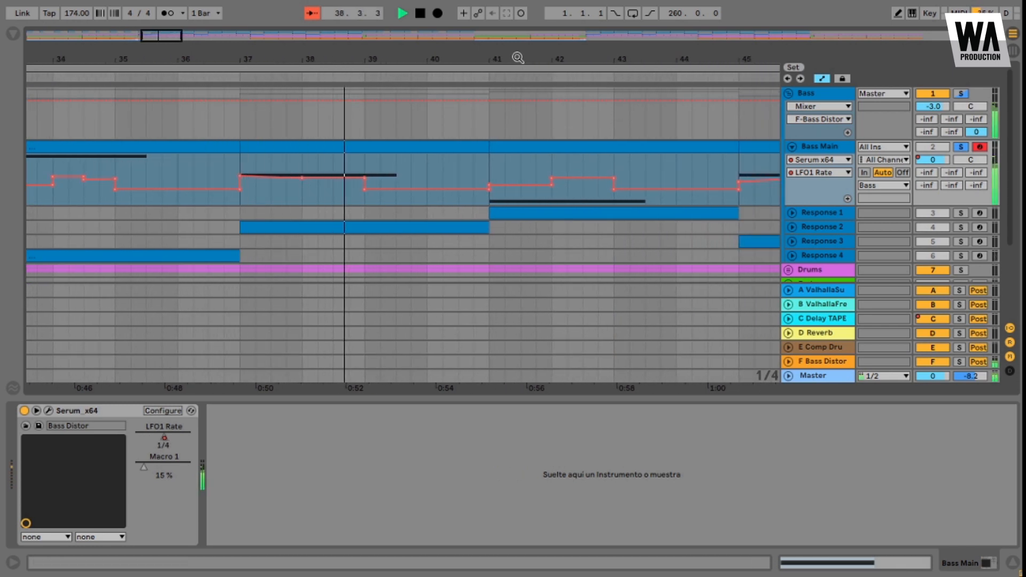
pyautogui.moveTo(522, 56); pyautogui.dragTo(230, 56)
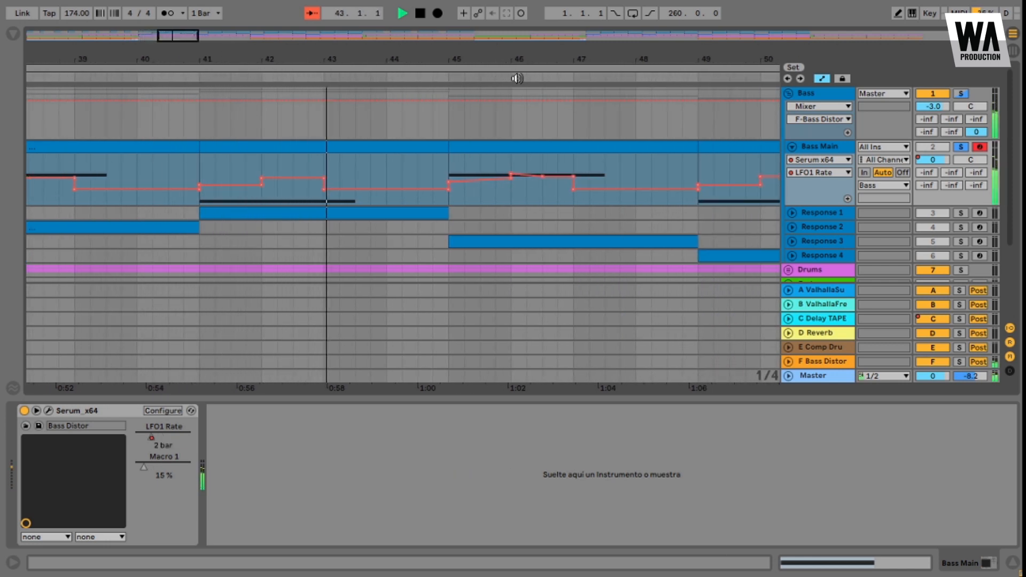
pyautogui.moveTo(547, 70); pyautogui.dragTo(256, 64)
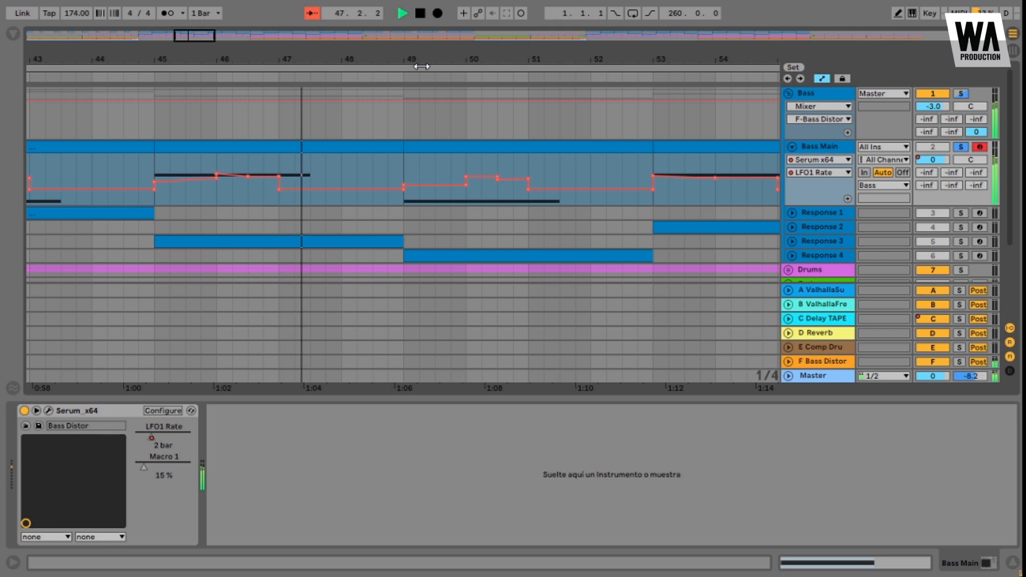
pyautogui.press('space')
# Step: Unsolo the Bass Main track and reopen its Serum instrument window
pyautogui.moveTo(422, 66); pyautogui.dragTo(421, 43)
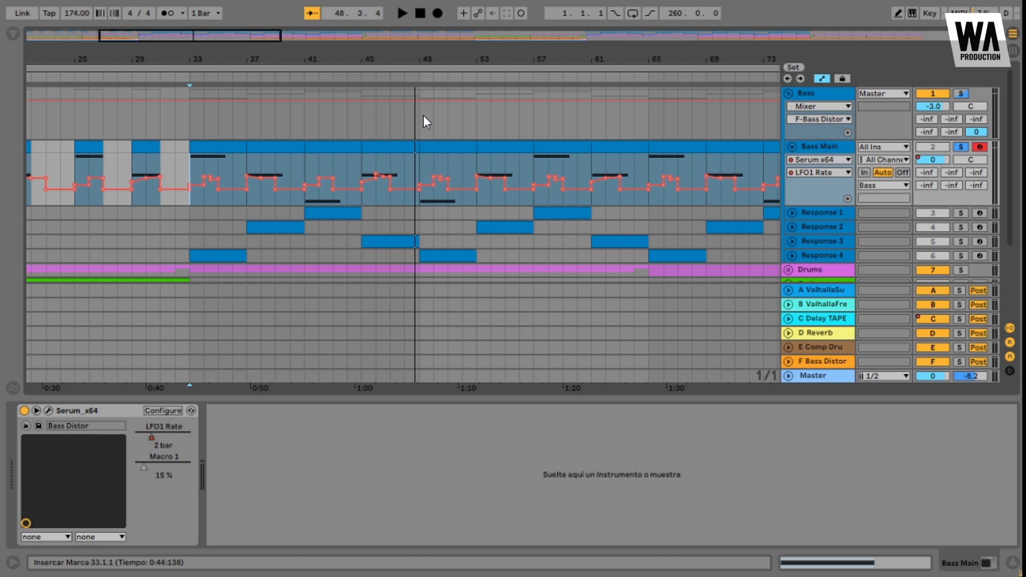
pyautogui.click(961, 146)
pyautogui.click(49, 411)
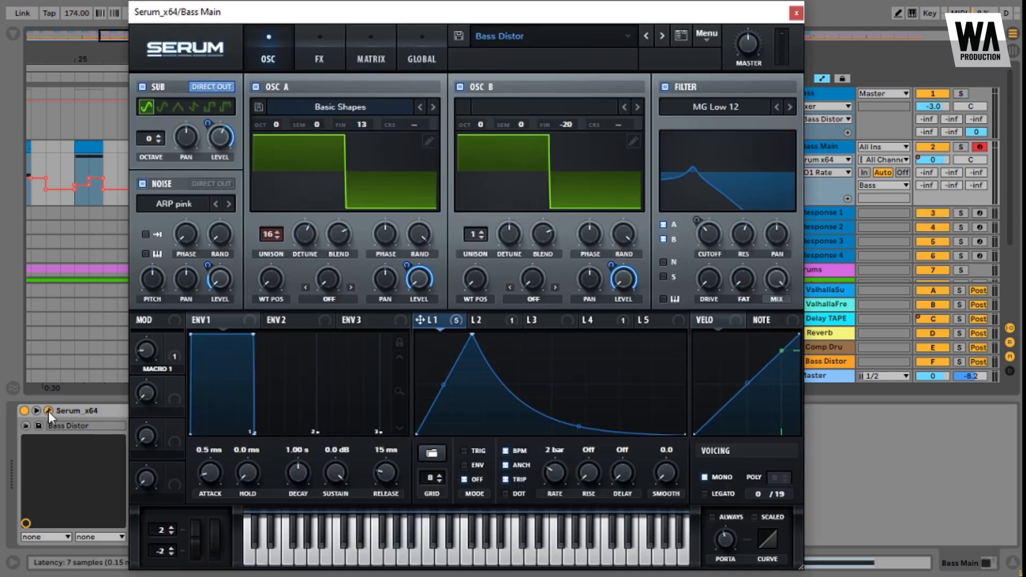
# Step: Nudge the cutoff of the MG Low 12 filter slightly upward and inspect the filter's resonance
pyautogui.click(496, 222)
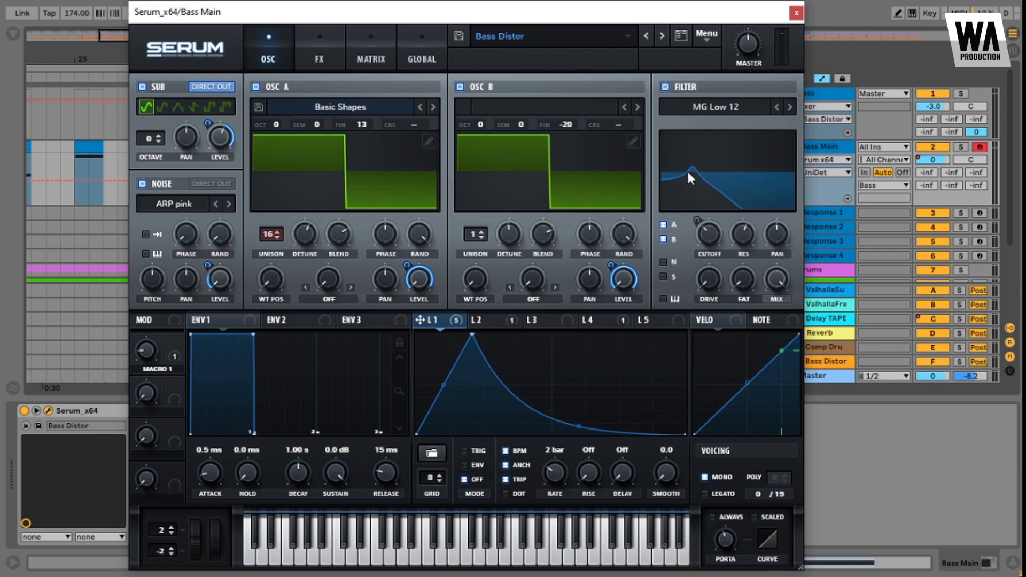
pyautogui.click(709, 235)
pyautogui.moveTo(711, 234)
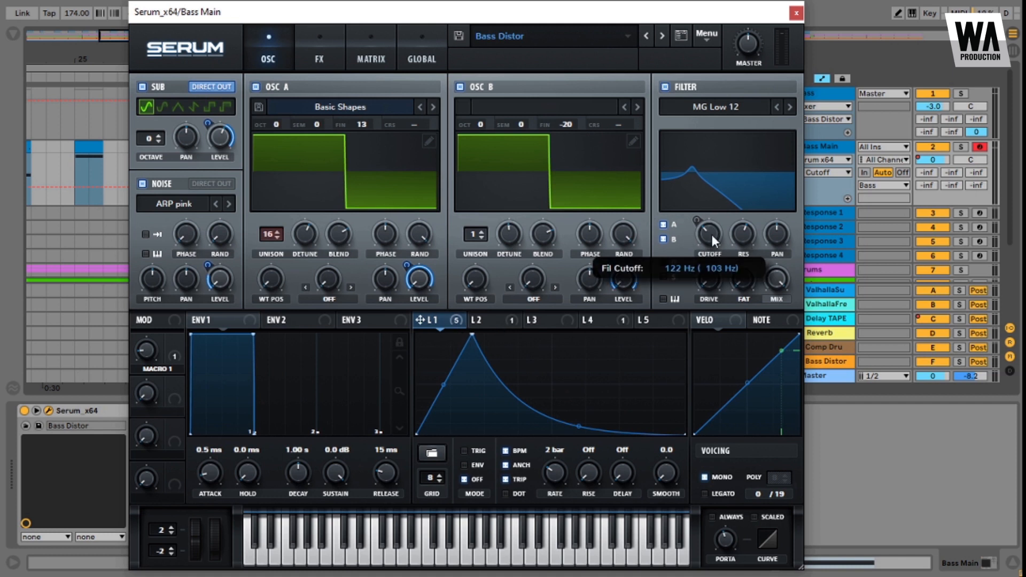
pyautogui.moveTo(712, 235); pyautogui.dragTo(714, 236)
pyautogui.click(743, 230)
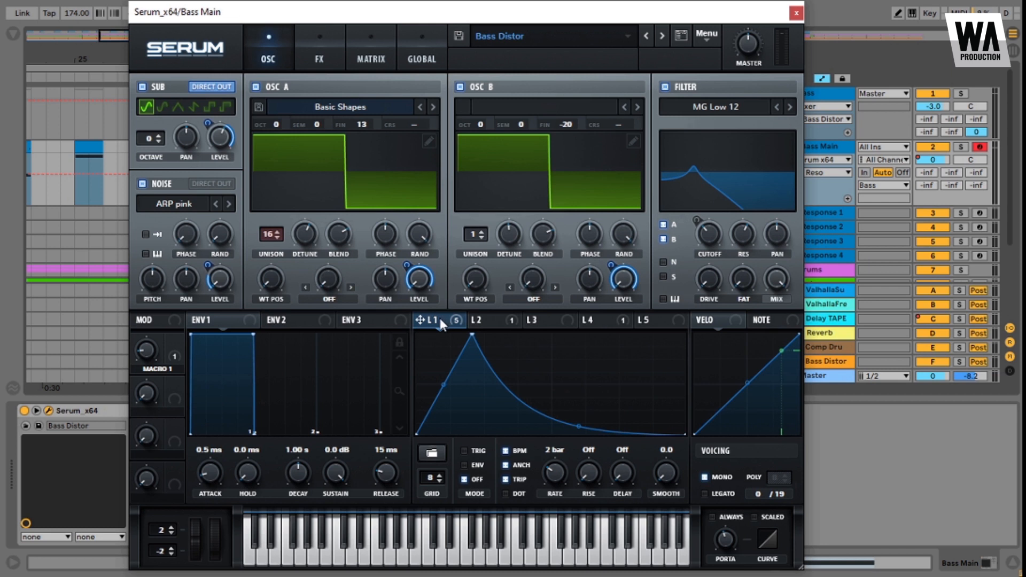
# Step: Show the effects rack, inspect the distortion's modulated Drive and play the bass to hear it
pyautogui.click(328, 56)
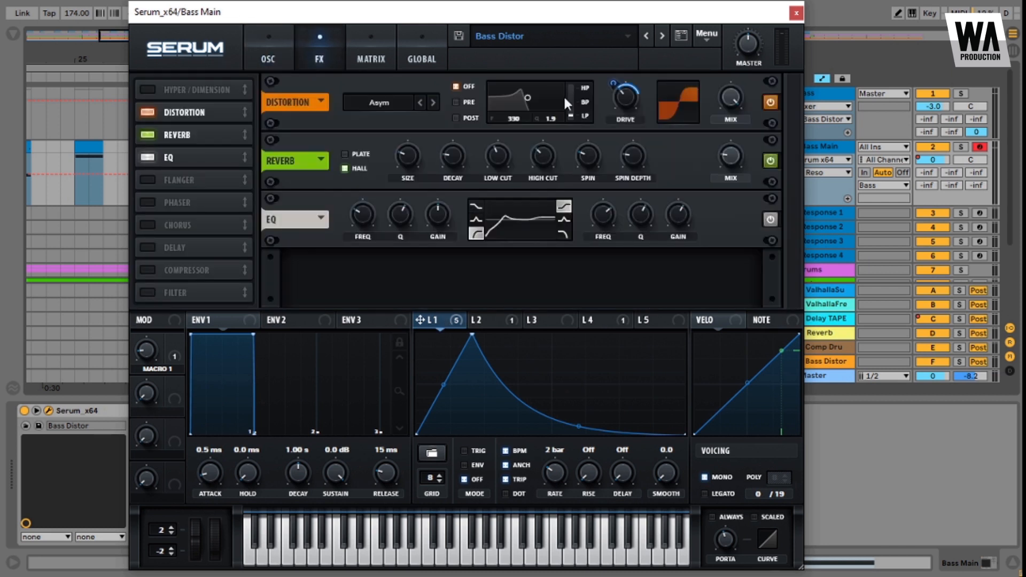
pyautogui.click(623, 95)
pyautogui.press('space')
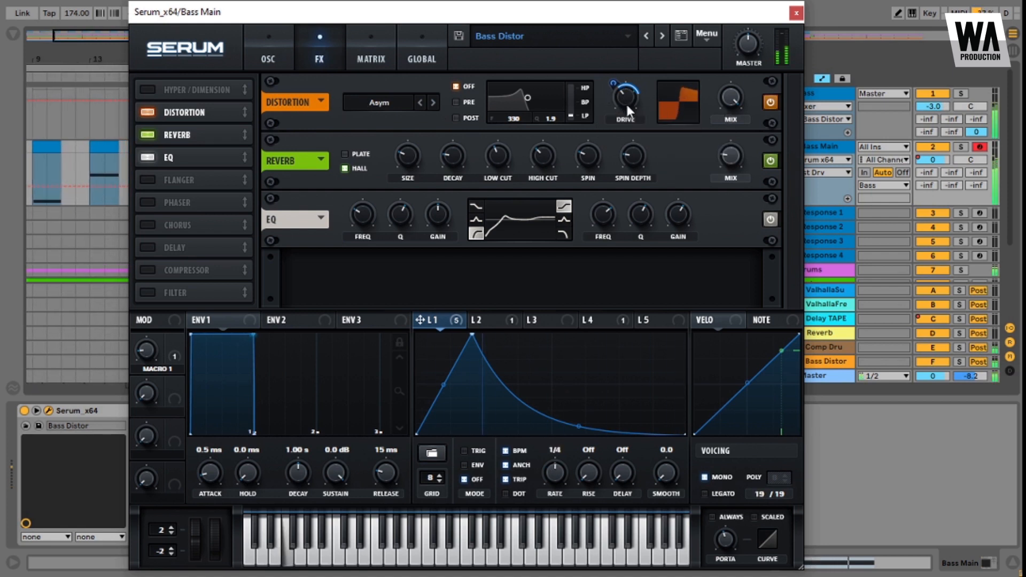
pyautogui.moveTo(628, 109)
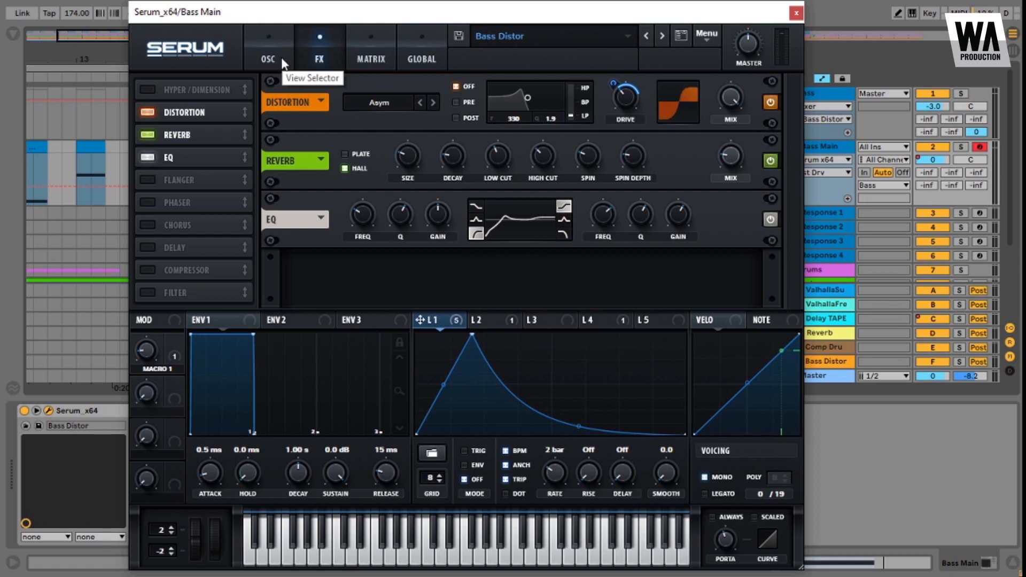
# Step: Inspect the LFO 2 curve and the modulation assigned to the filter cutoff, and audition the movement
pyautogui.click(282, 61)
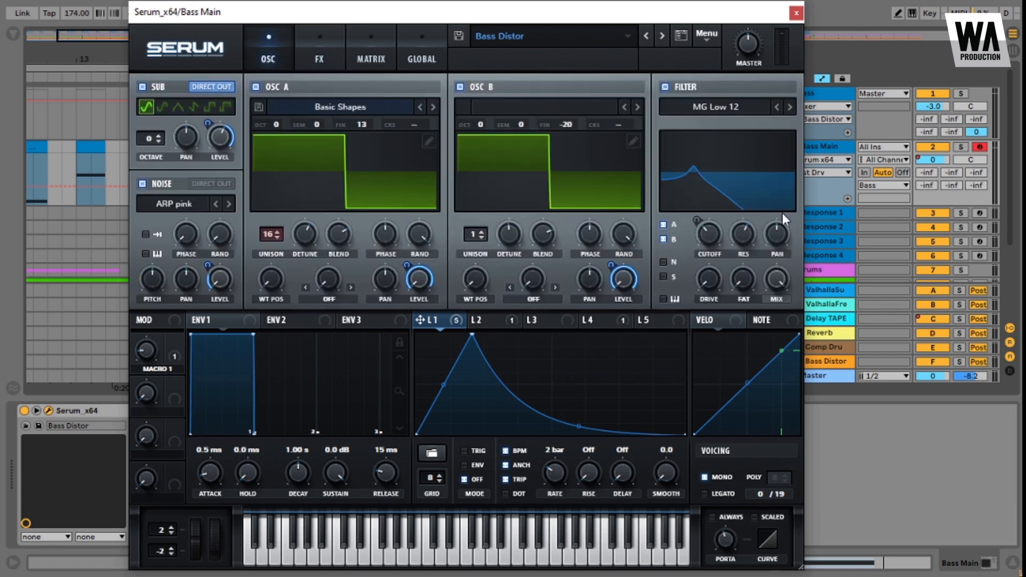
pyautogui.click(487, 323)
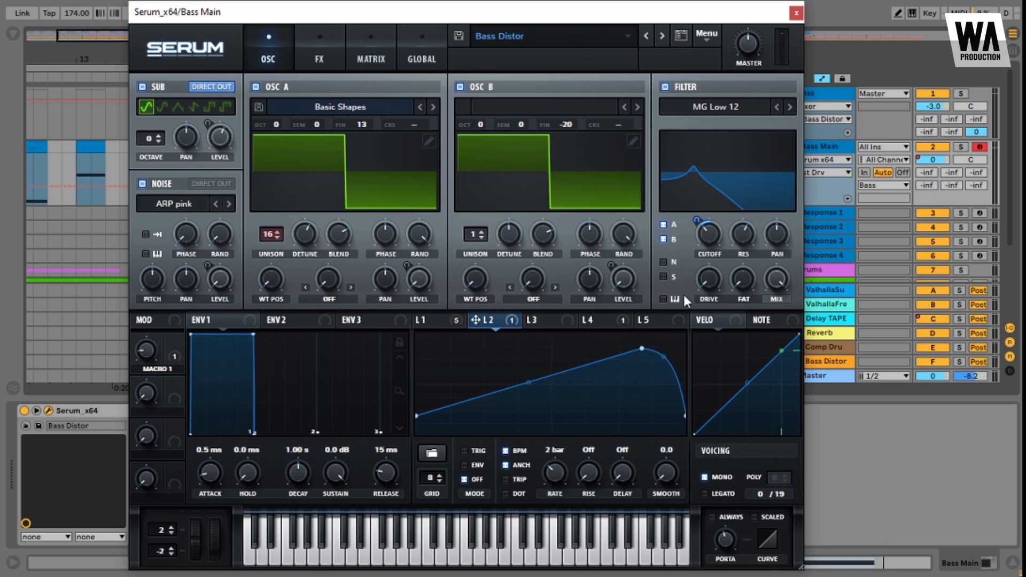
pyautogui.rightClick(711, 233)
pyautogui.press('Escape')
pyautogui.press('space')
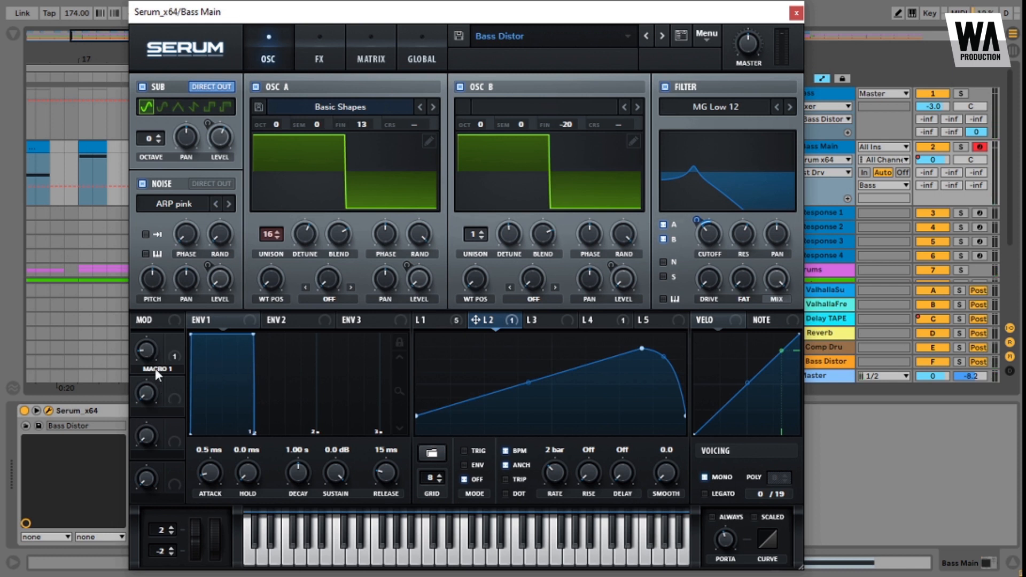
# Step: Examine Macro 1's assignment in the modulation matrix, along with the LFO 4 and LFO 3 curves
pyautogui.click(151, 350)
pyautogui.moveTo(151, 350); pyautogui.dragTo(176, 354)
pyautogui.click(320, 59)
pyautogui.click(282, 54)
pyautogui.click(376, 54)
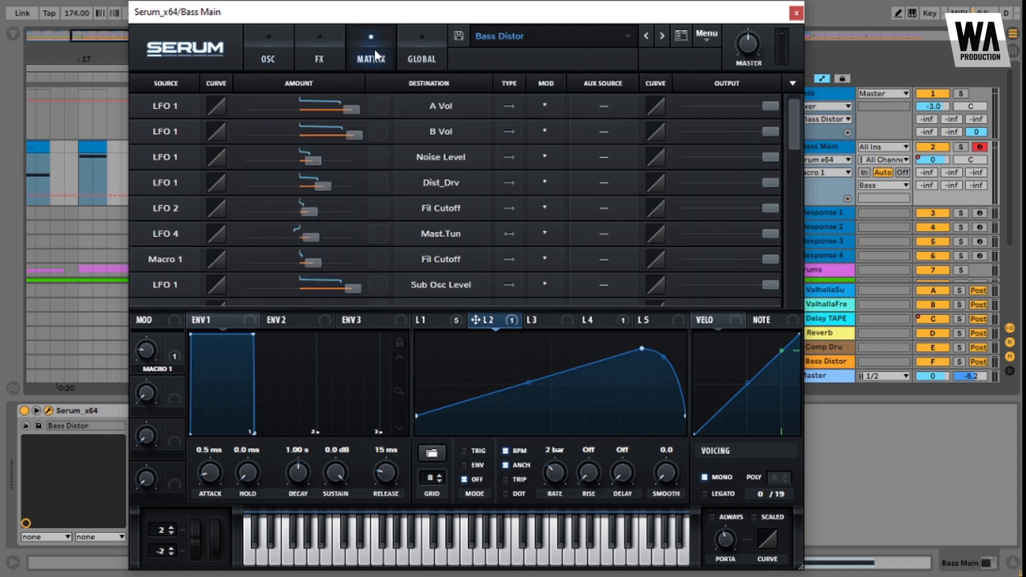
pyautogui.click(598, 321)
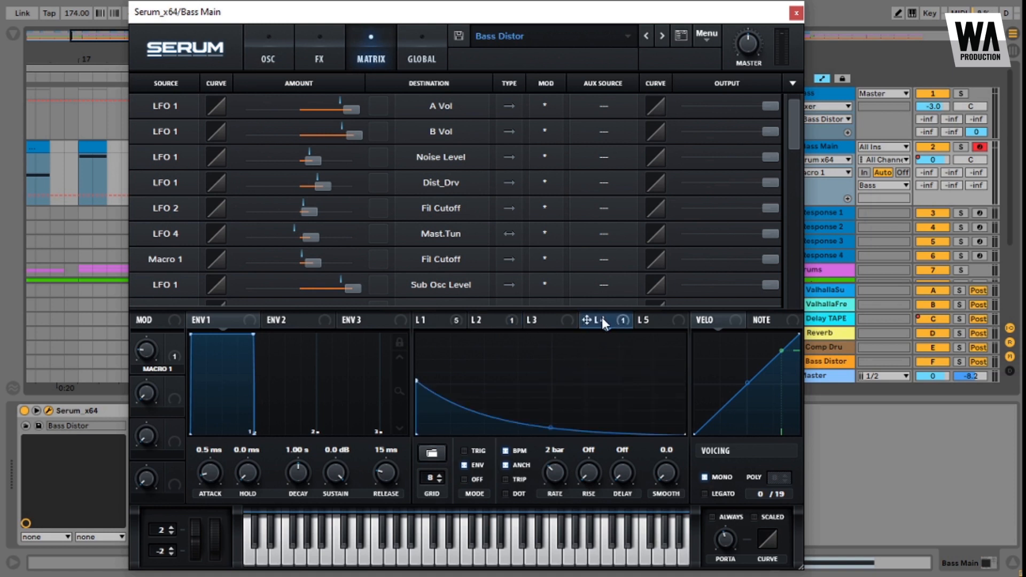
pyautogui.click(535, 321)
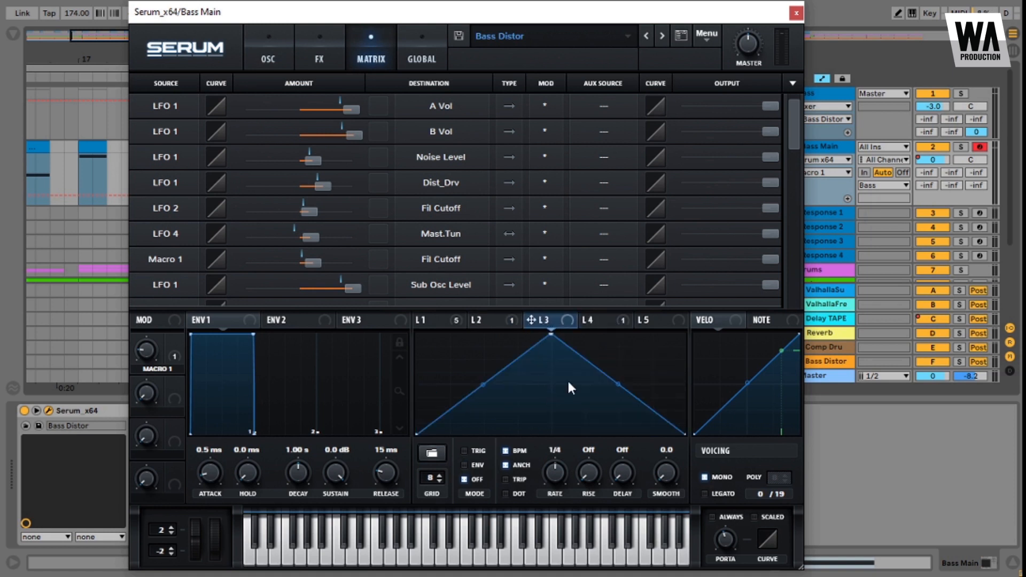
pyautogui.click(610, 318)
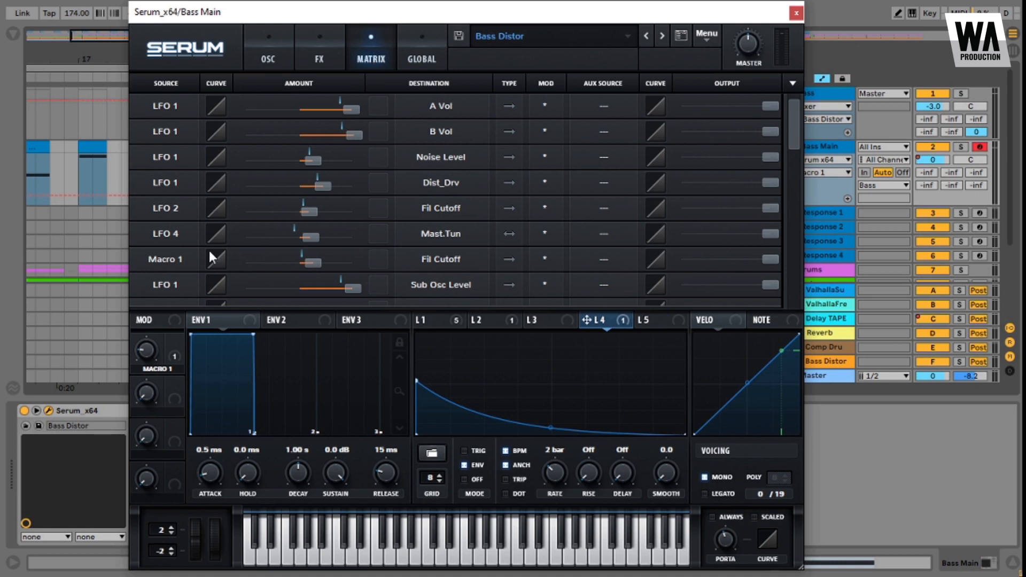
# Step: Set the LFO 4 modulation amount on Mast.Tun to 0 and play the bass without it
pyautogui.doubleClick(312, 237)
pyautogui.write('0')
pyautogui.press('Return')
pyautogui.press('space')
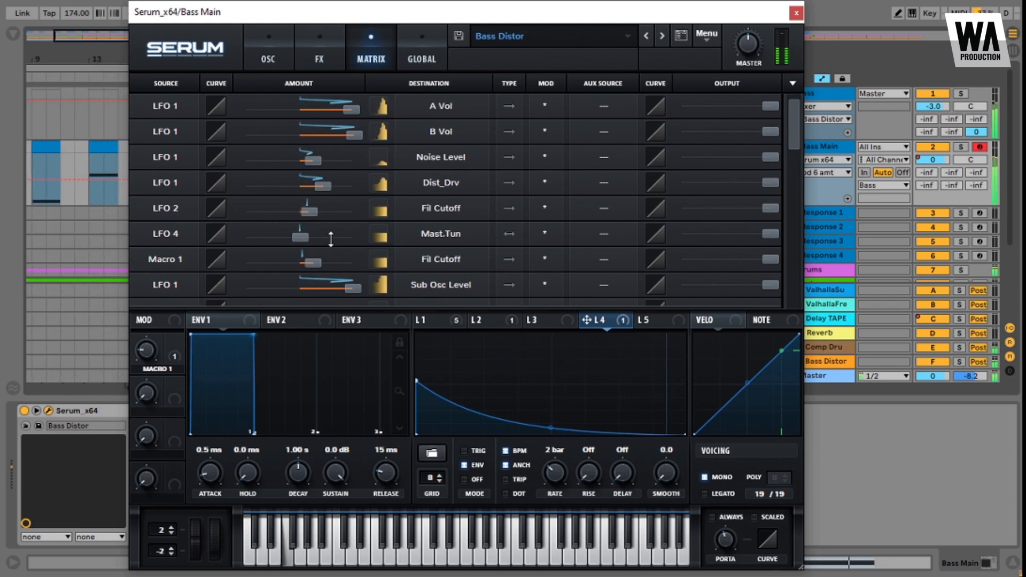
pyautogui.press('space')
pyautogui.press('space')
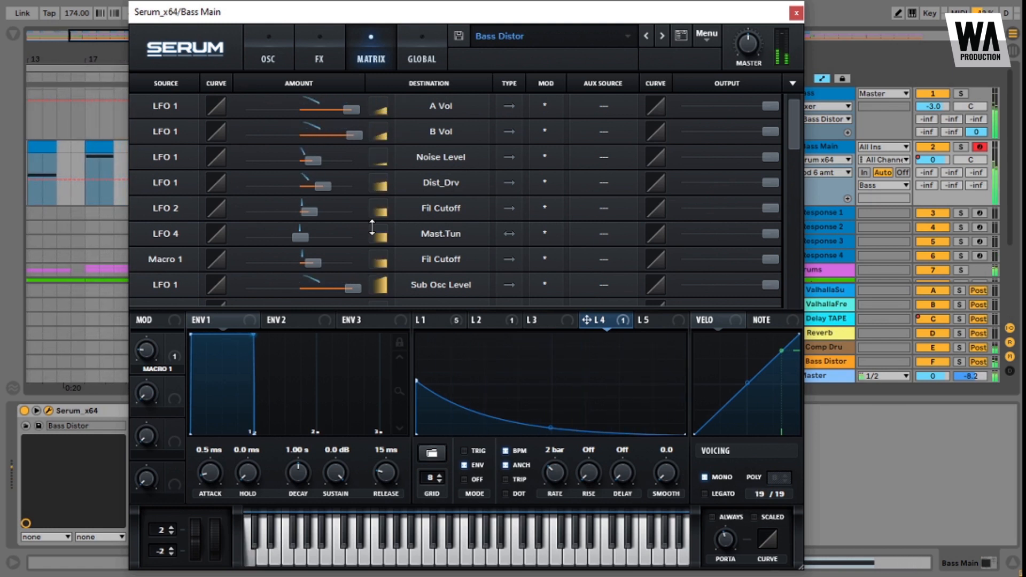
pyautogui.press('space')
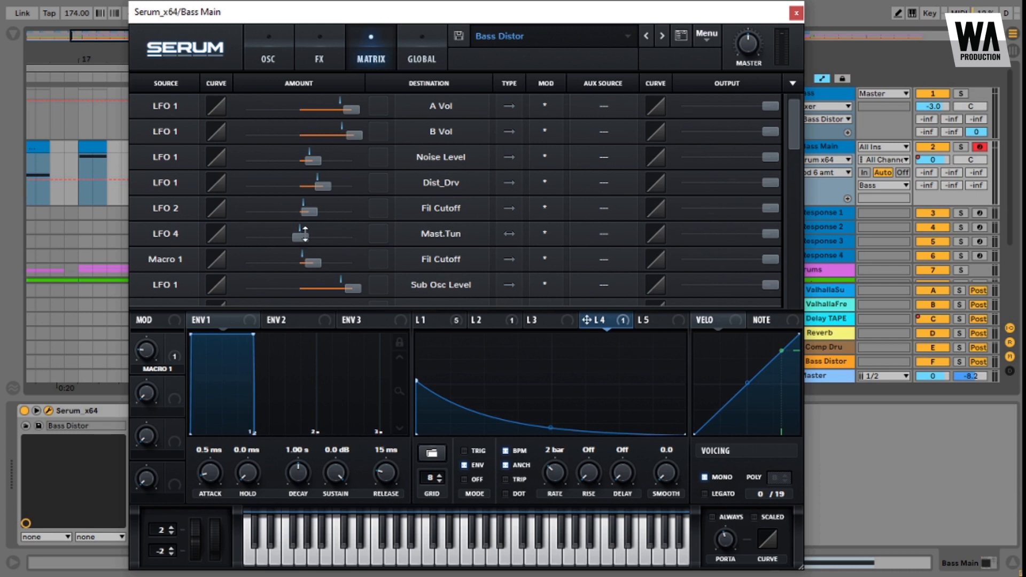
# Step: Restore the positive LFO 4 amount on Mast.Tun and compare the playing bass with the sub oscillator off and on
pyautogui.moveTo(303, 235); pyautogui.dragTo(319, 237)
pyautogui.press('space')
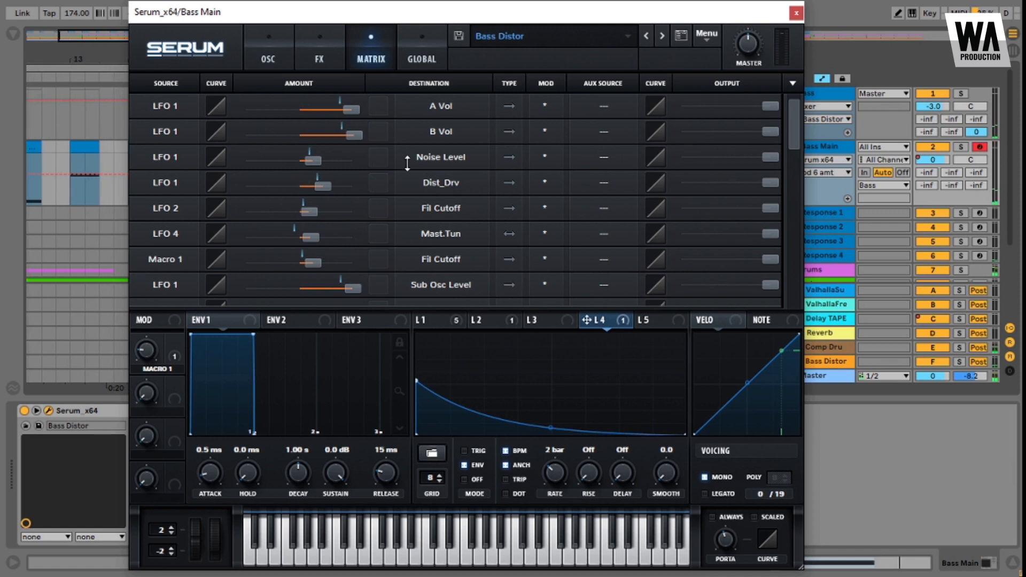
pyautogui.click(269, 35)
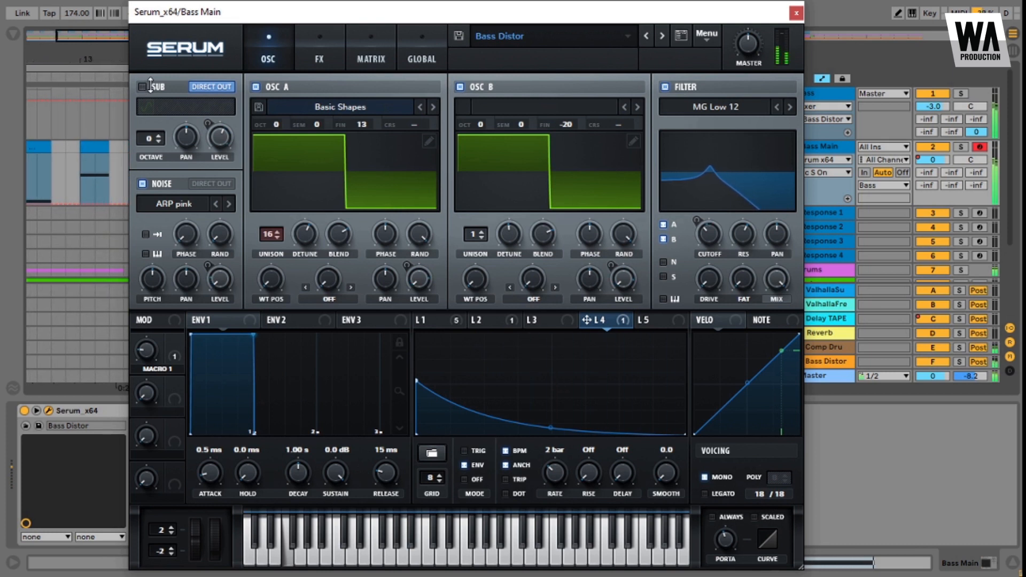
pyautogui.click(151, 85)
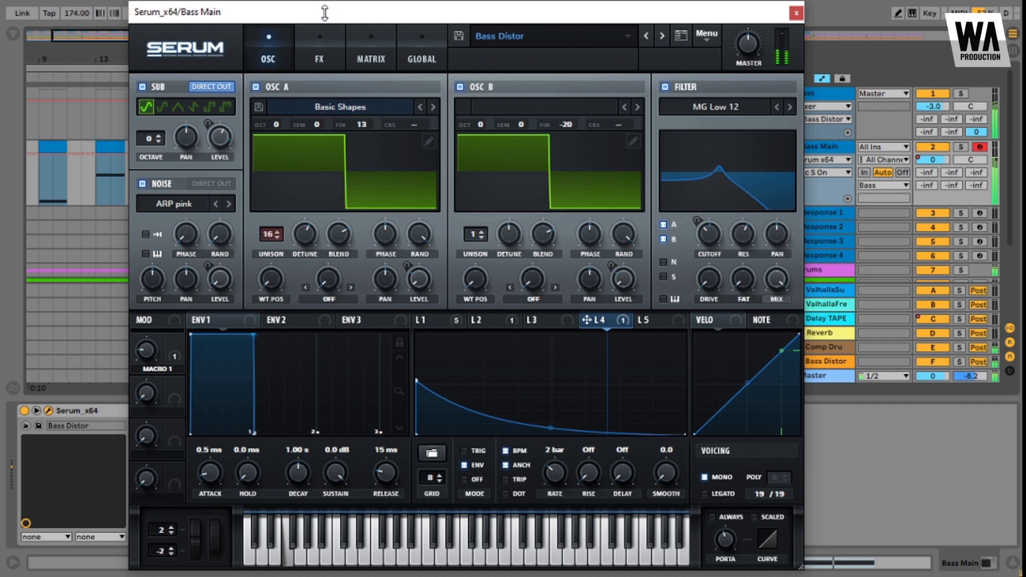
# Step: Close the Serum window and play the arrangement from bar 29 to about bar 35
pyautogui.click(796, 17)
pyautogui.moveTo(402, 60); pyautogui.dragTo(403, 37)
pyautogui.scroll(-2, 316, 202)
pyautogui.scroll(1, 314, 203)
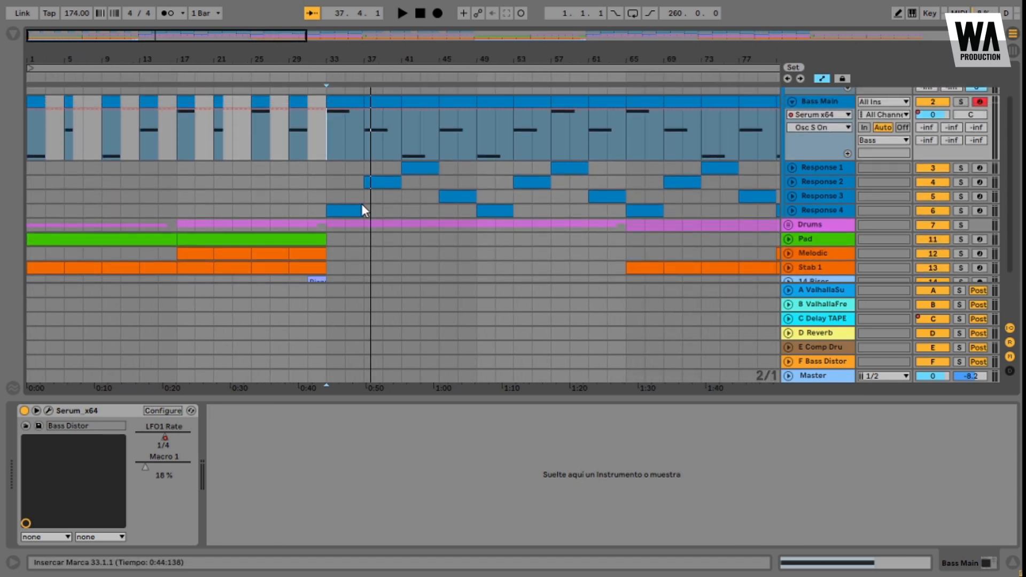
pyautogui.scroll(2, 343, 176)
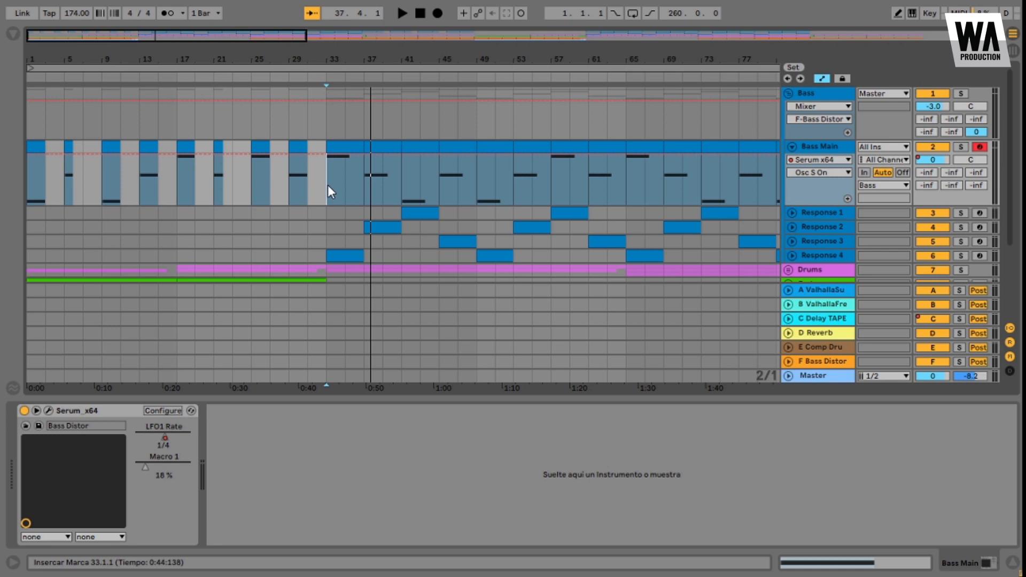
pyautogui.click(293, 181)
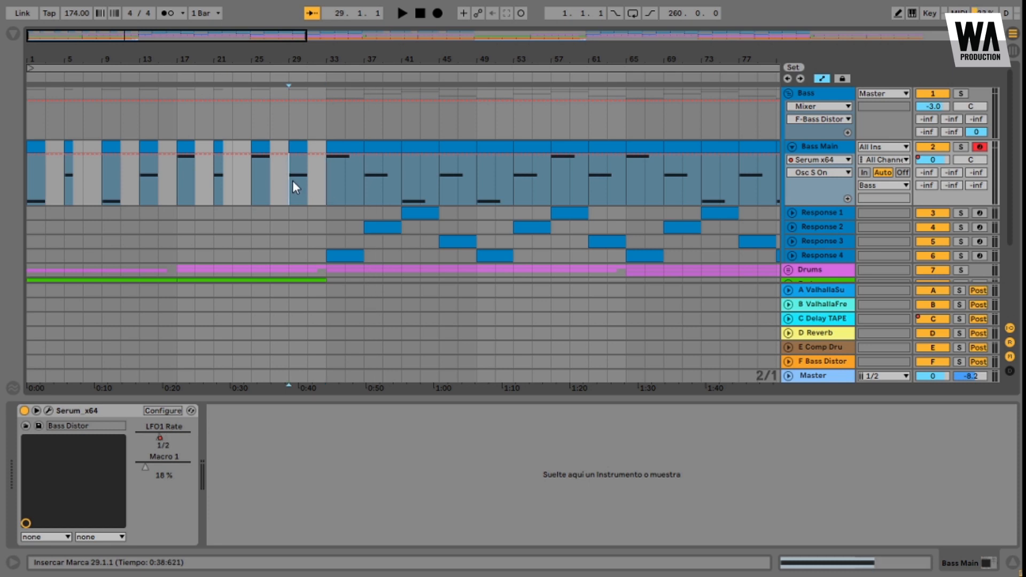
pyautogui.press('space')
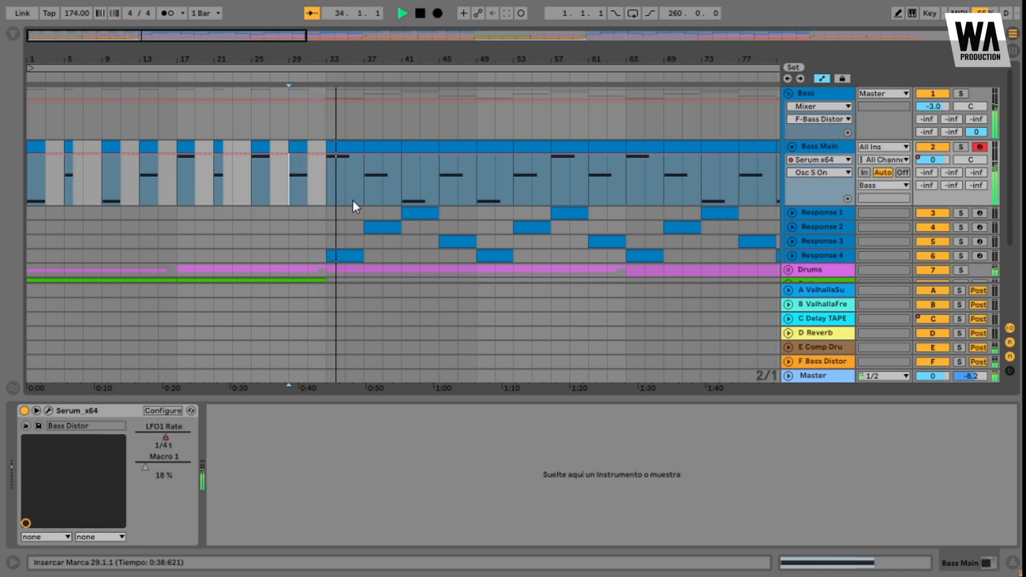
pyautogui.press('space')
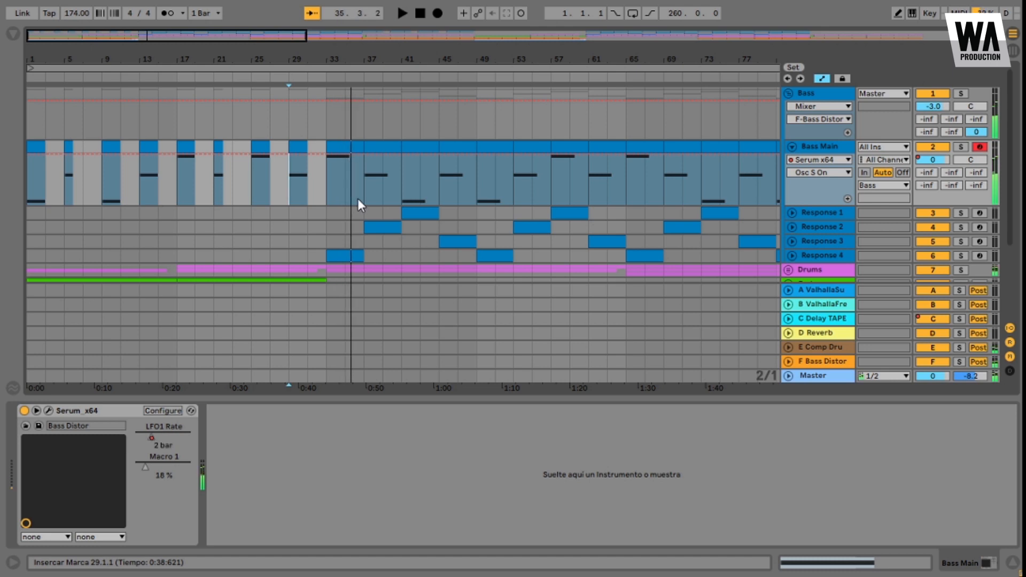
# Step: Fold the Bass Main track, unfold Response 1 and place the playback start just before its note in bar 43
pyautogui.click(792, 145)
pyautogui.click(810, 161)
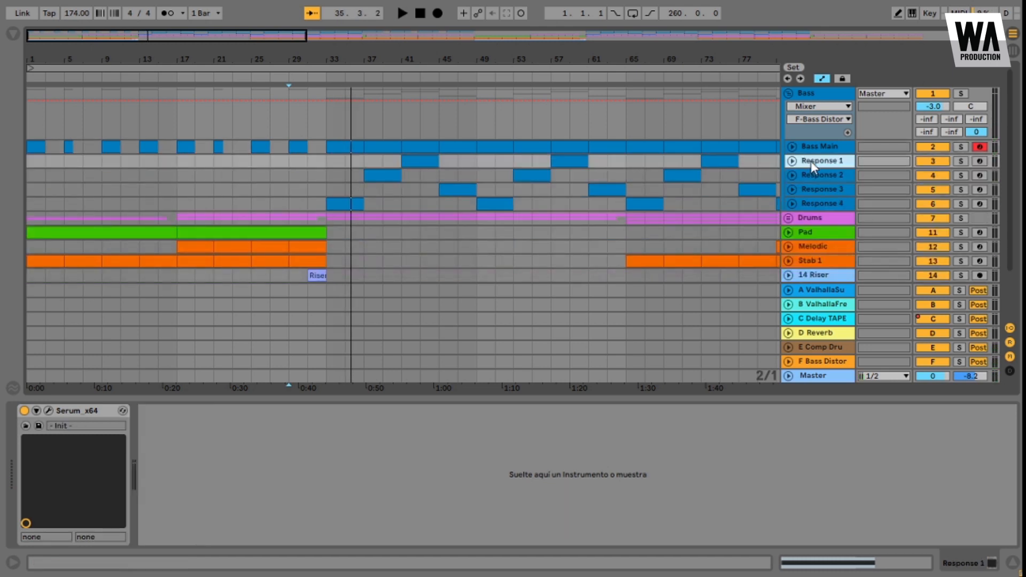
pyautogui.click(791, 161)
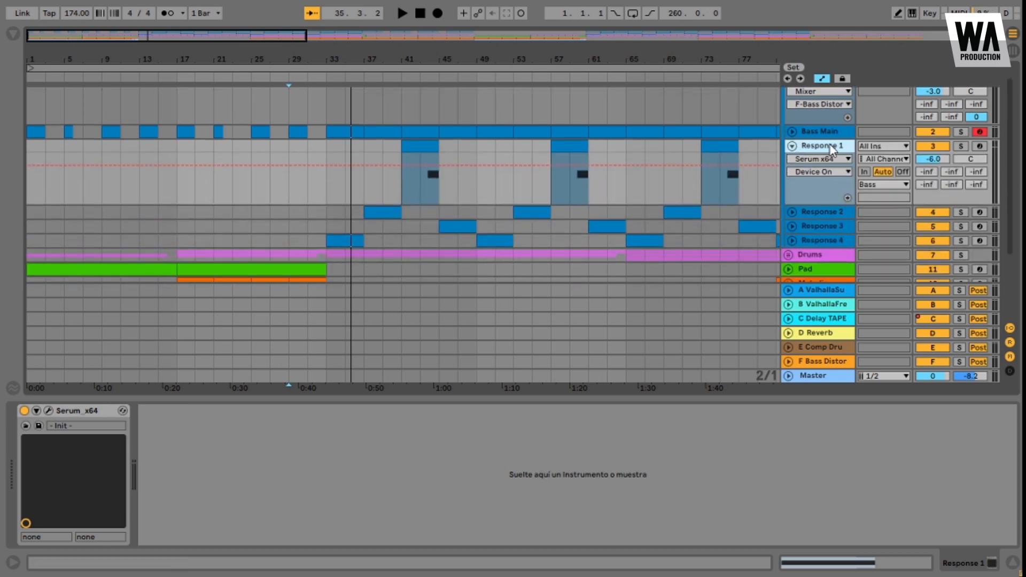
pyautogui.moveTo(452, 54); pyautogui.dragTo(452, 107)
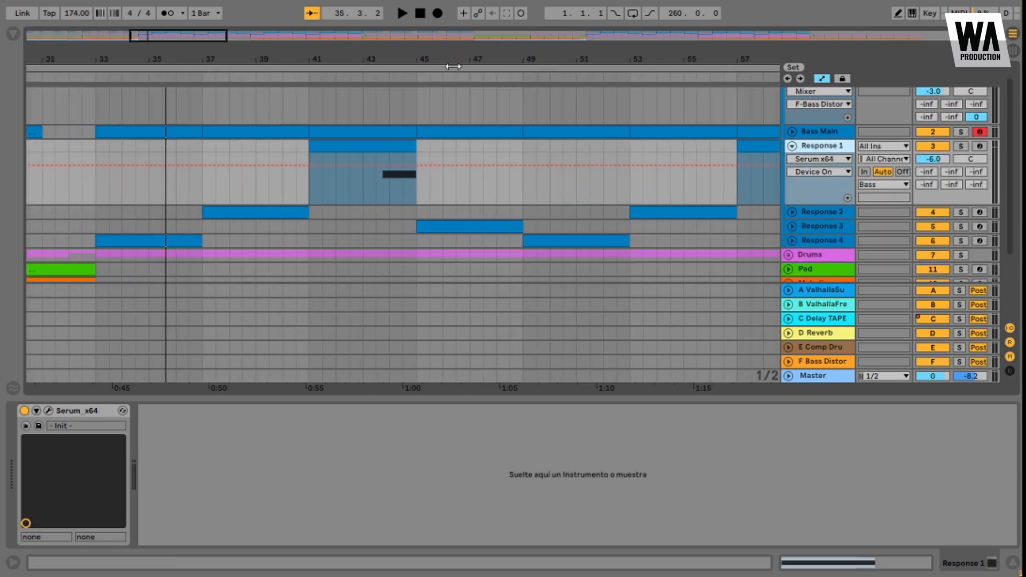
pyautogui.click(371, 196)
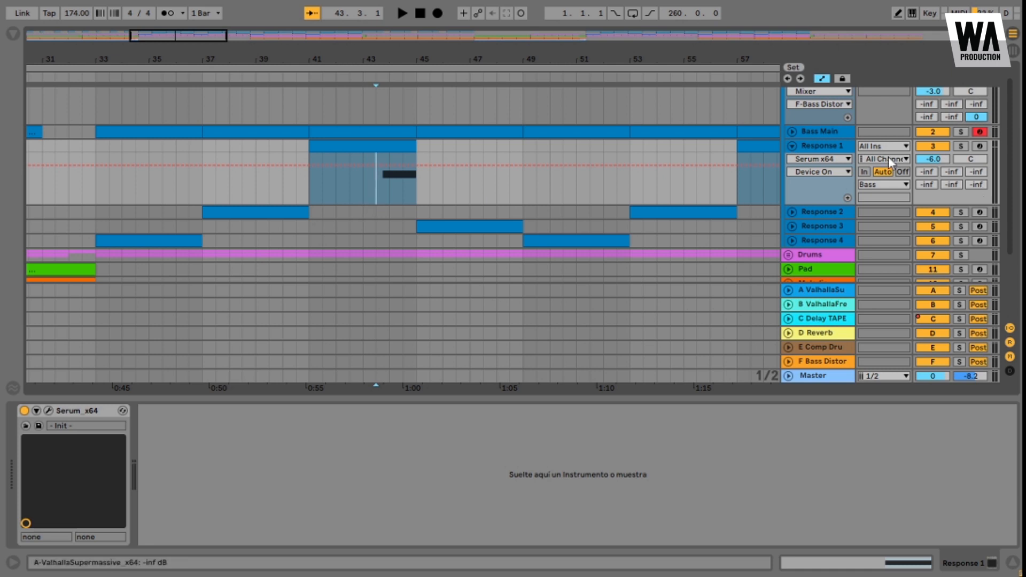
# Step: Open the Serum instrument window of the Response 1 track and solo that track
pyautogui.click(842, 131)
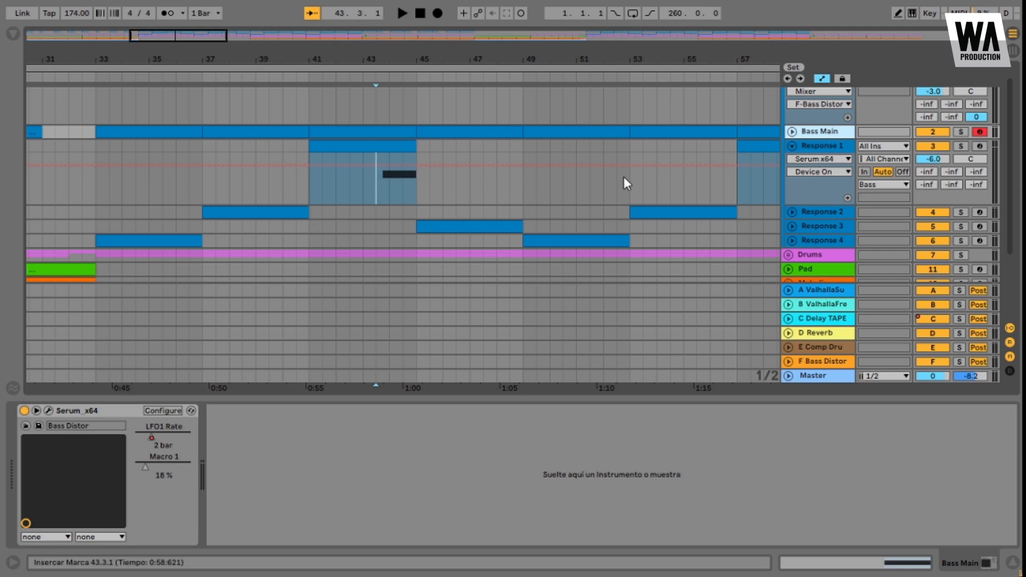
pyautogui.click(834, 145)
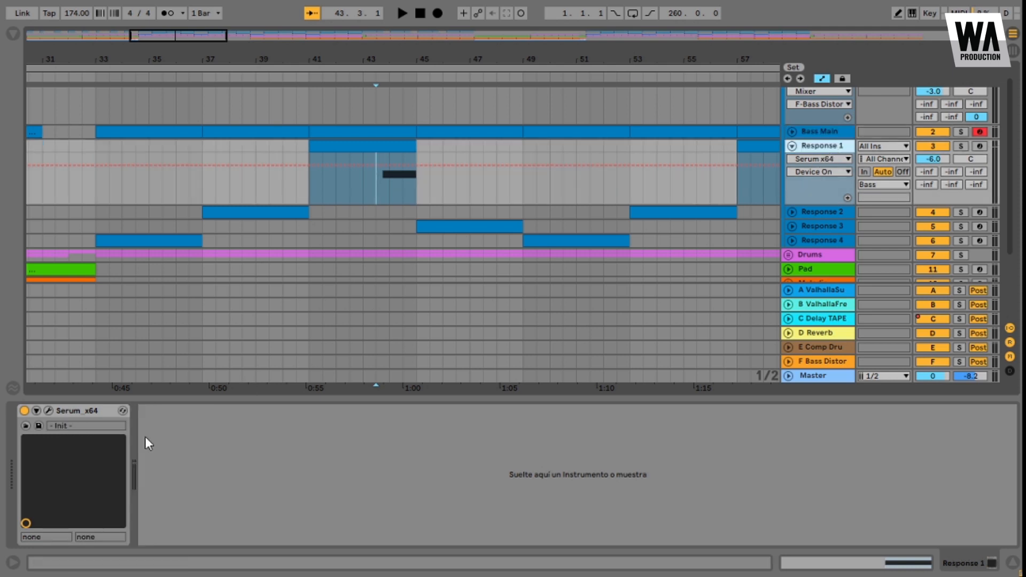
pyautogui.click(48, 410)
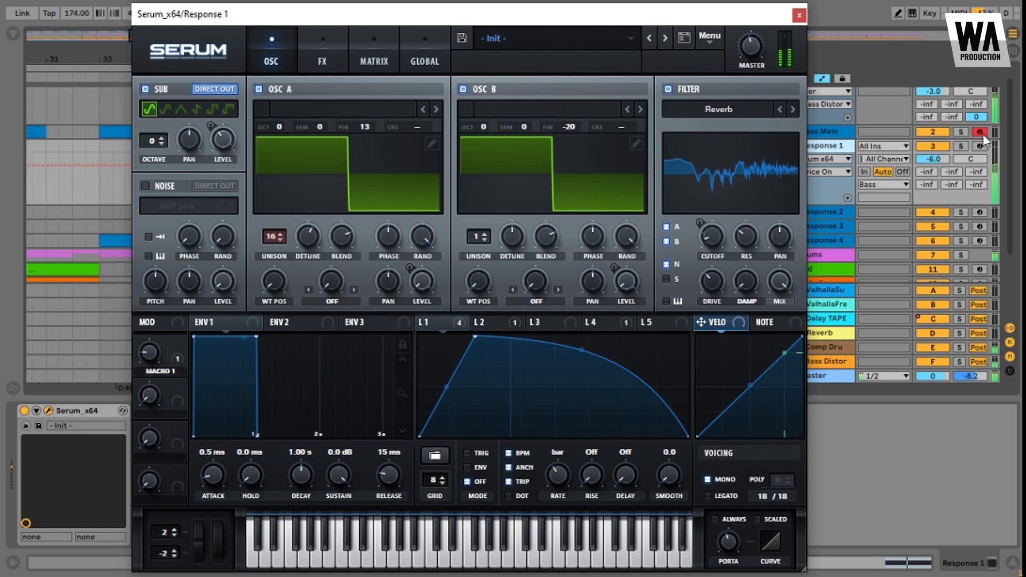
pyautogui.click(962, 144)
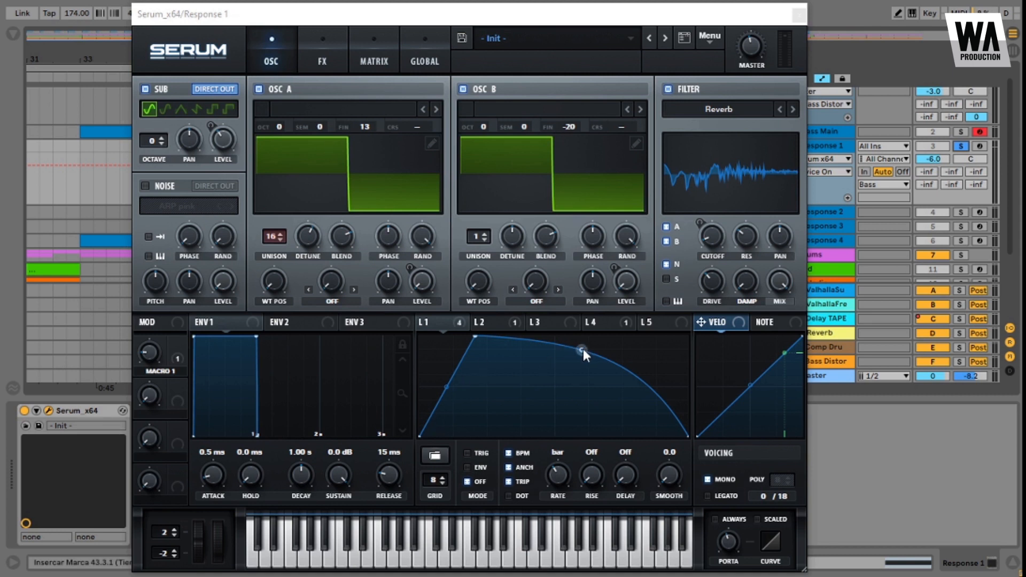
# Step: Try a steep concave decay on the LFO 1 curve and bend it back to the rounded convex shape
pyautogui.moveTo(582, 351); pyautogui.dragTo(577, 386)
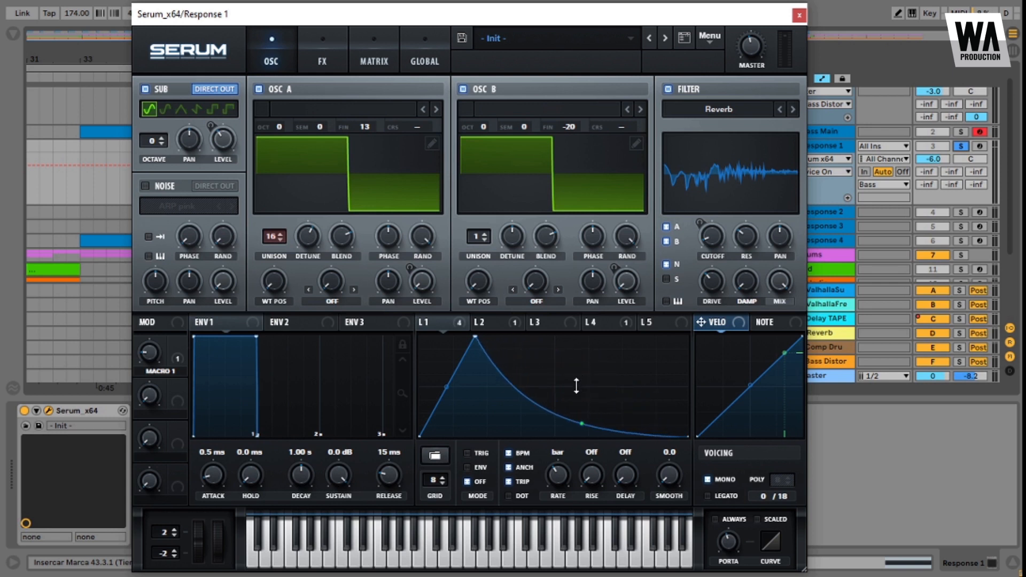
pyautogui.moveTo(576, 386); pyautogui.dragTo(590, 354)
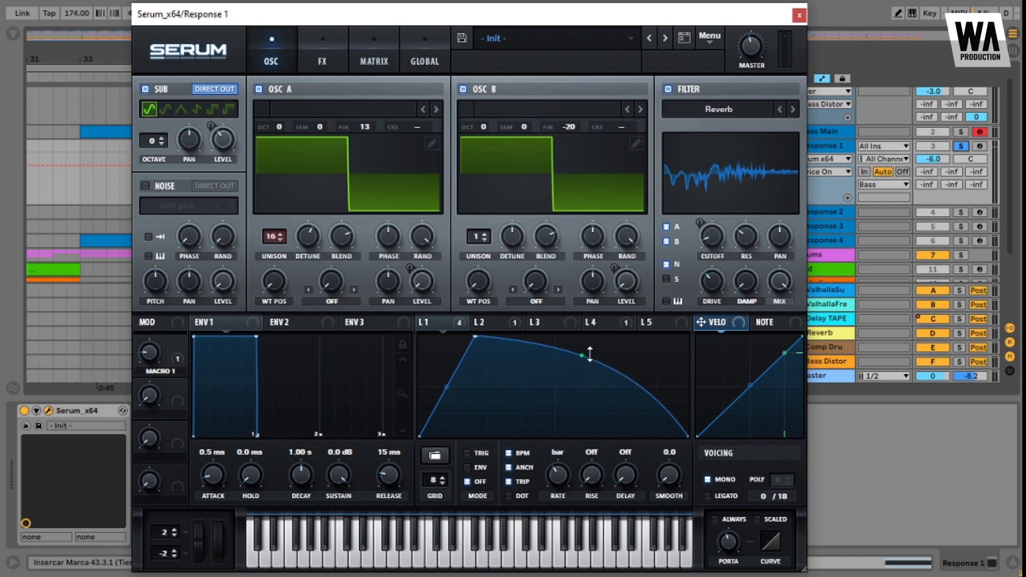
pyautogui.moveTo(590, 360); pyautogui.dragTo(583, 353)
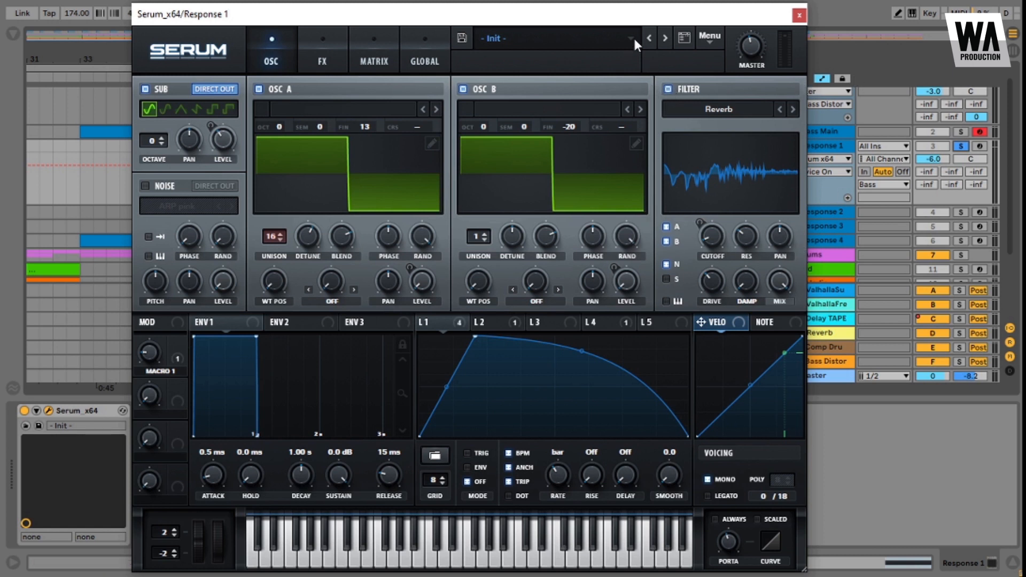
# Step: Reselect Reverb from the Misc filter types, check the filter cutoff and play the soloed track
pyautogui.click(719, 109)
pyautogui.moveTo(718, 179)
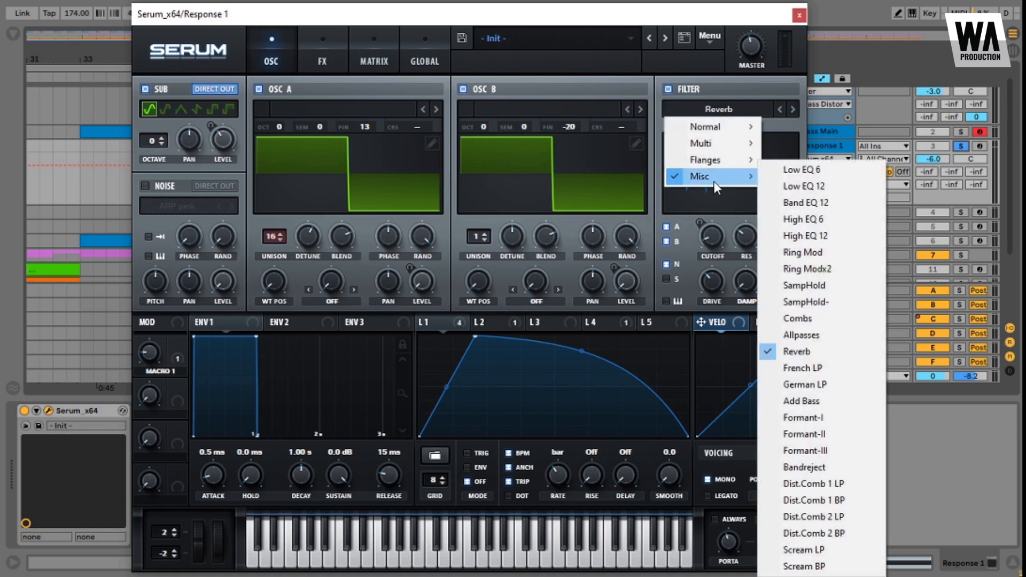
pyautogui.click(812, 356)
pyautogui.moveTo(713, 238)
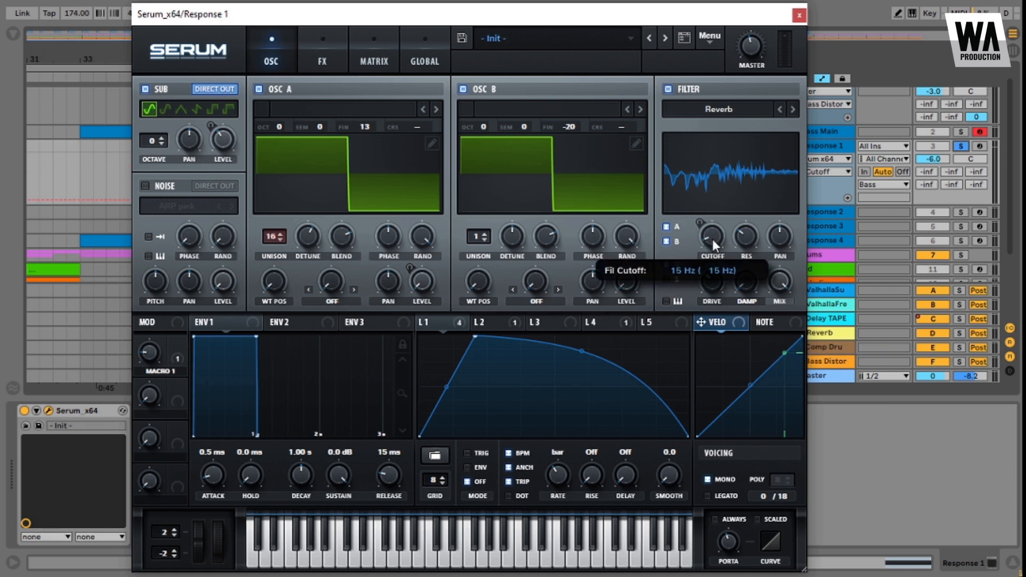
pyautogui.press('space')
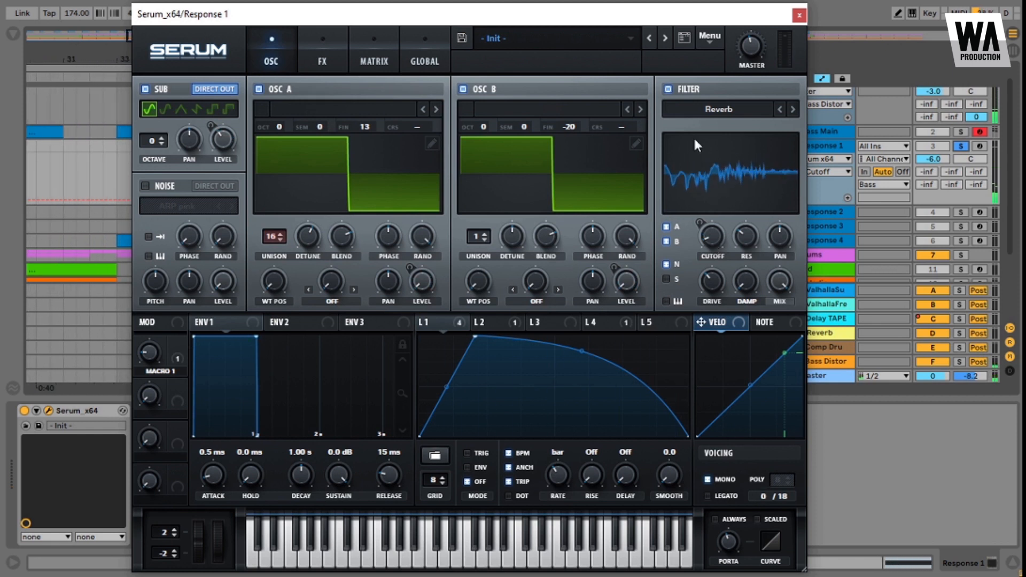
# Step: Compare the playing Response 1 sound with its Reverb filter bypassed and switched back on
pyautogui.click(672, 89)
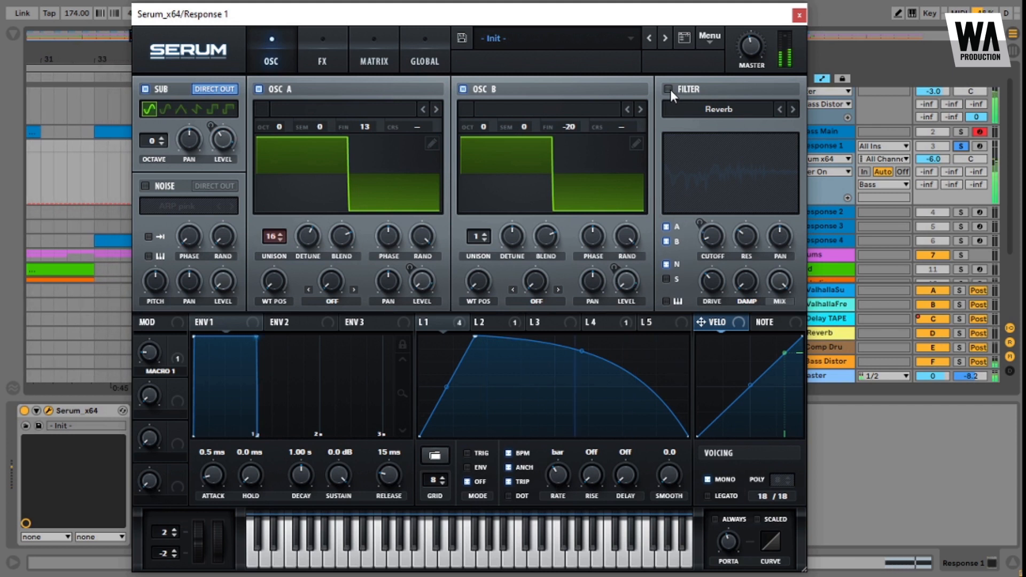
pyautogui.click(670, 89)
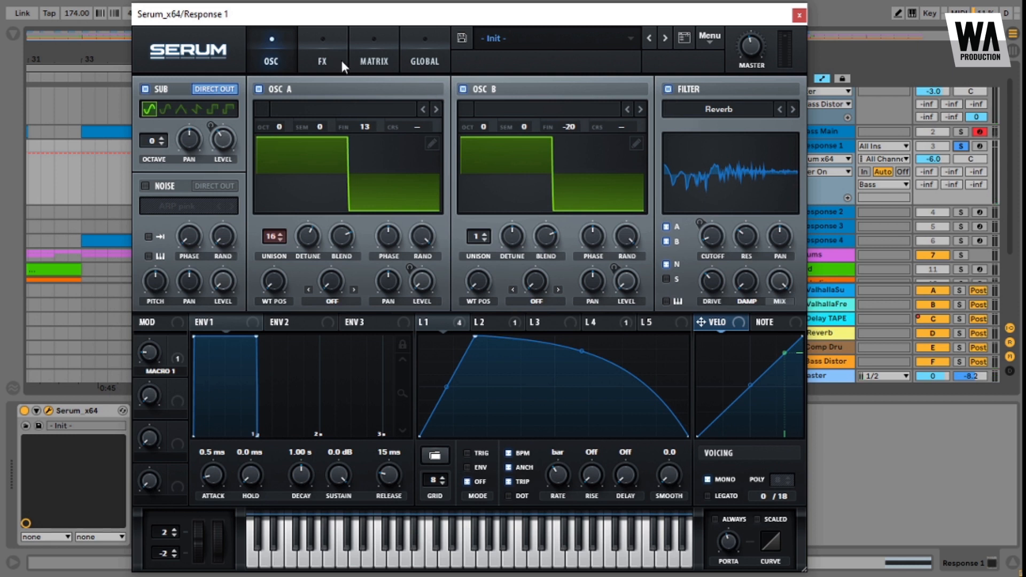
# Step: Examine the Response 1 modulation matrix, LFO 2 curve and effects rack, and return to the oscillator view
pyautogui.click(368, 60)
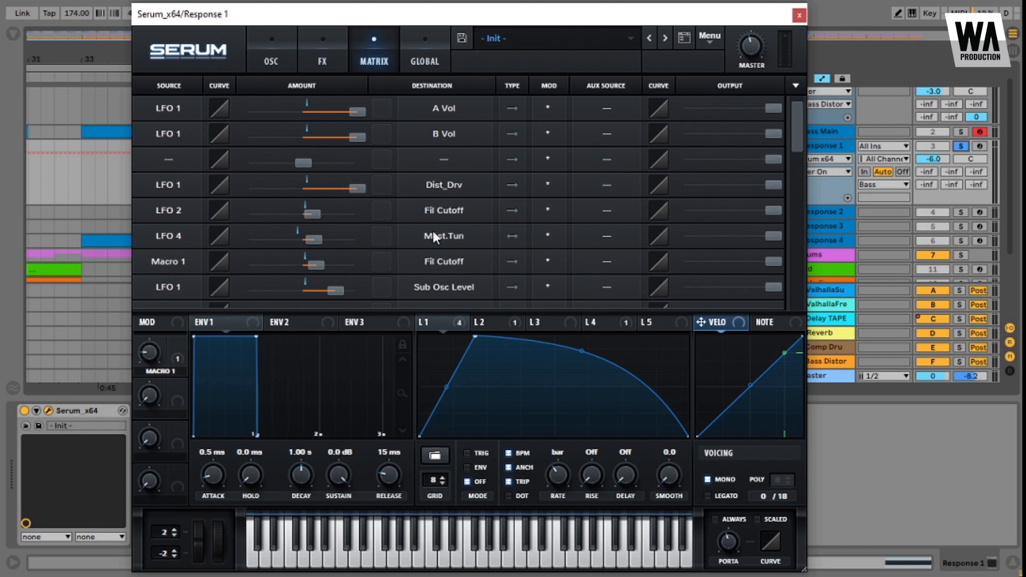
pyautogui.click(491, 323)
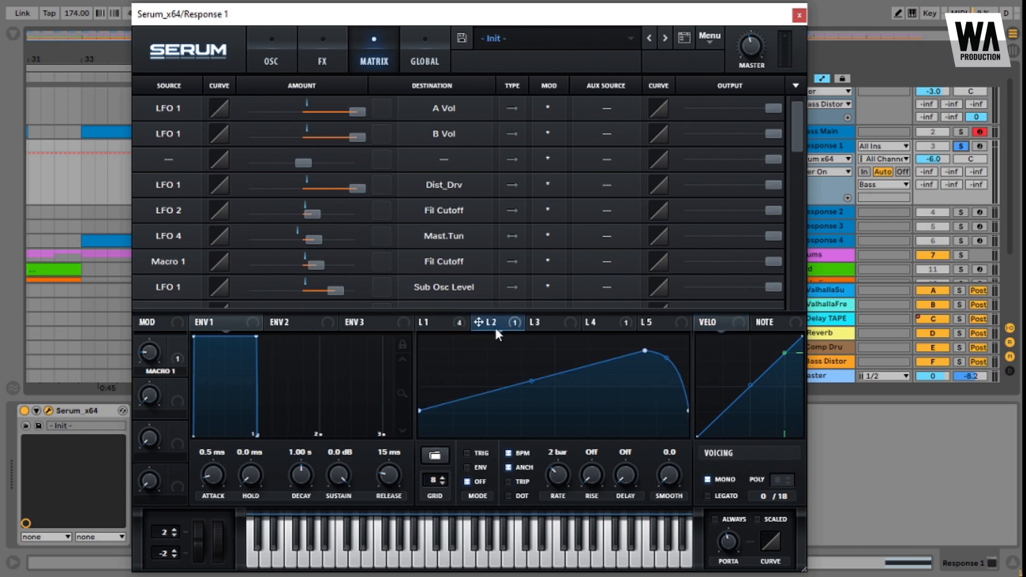
pyautogui.click(271, 60)
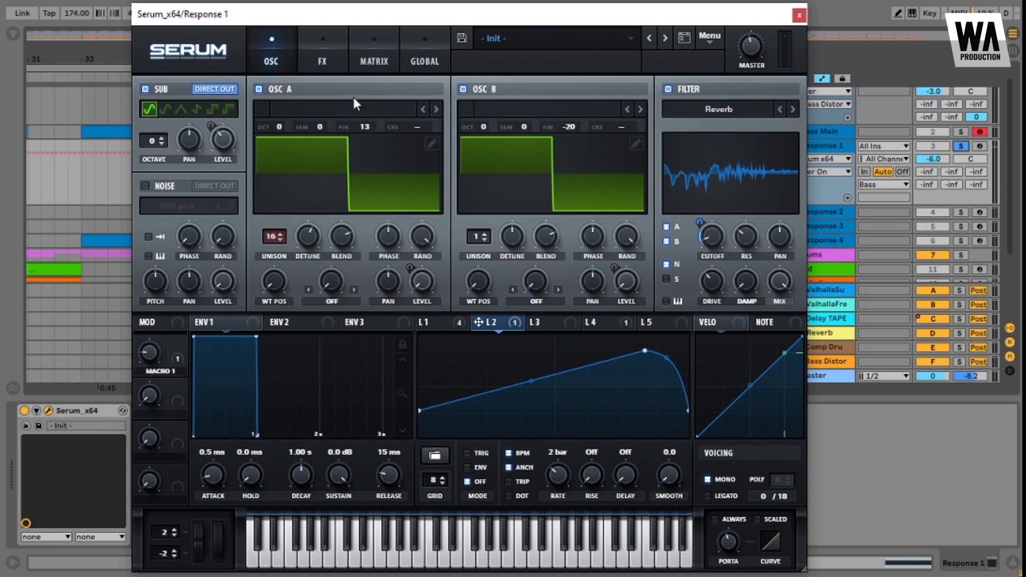
pyautogui.click(325, 50)
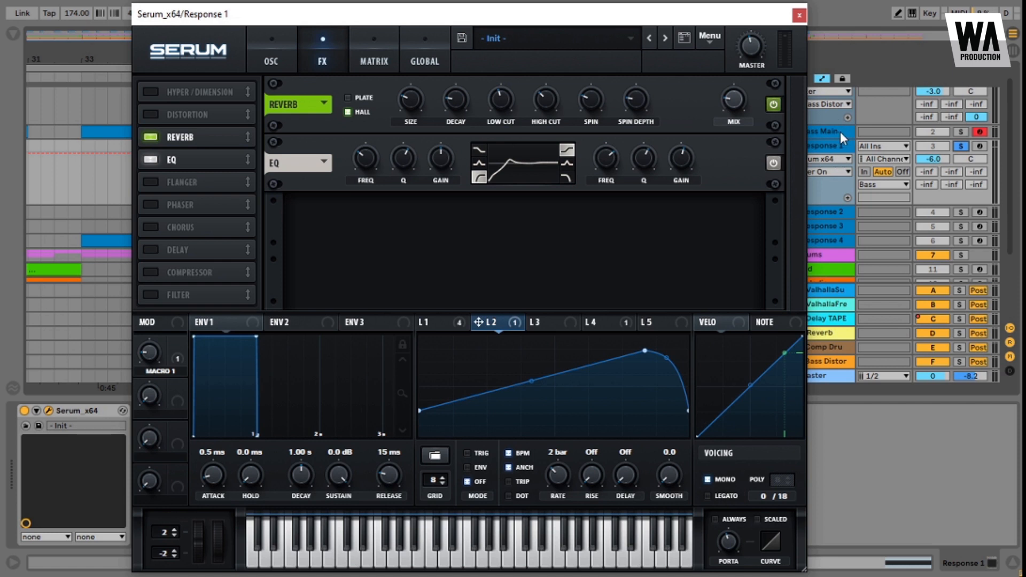
pyautogui.click(275, 57)
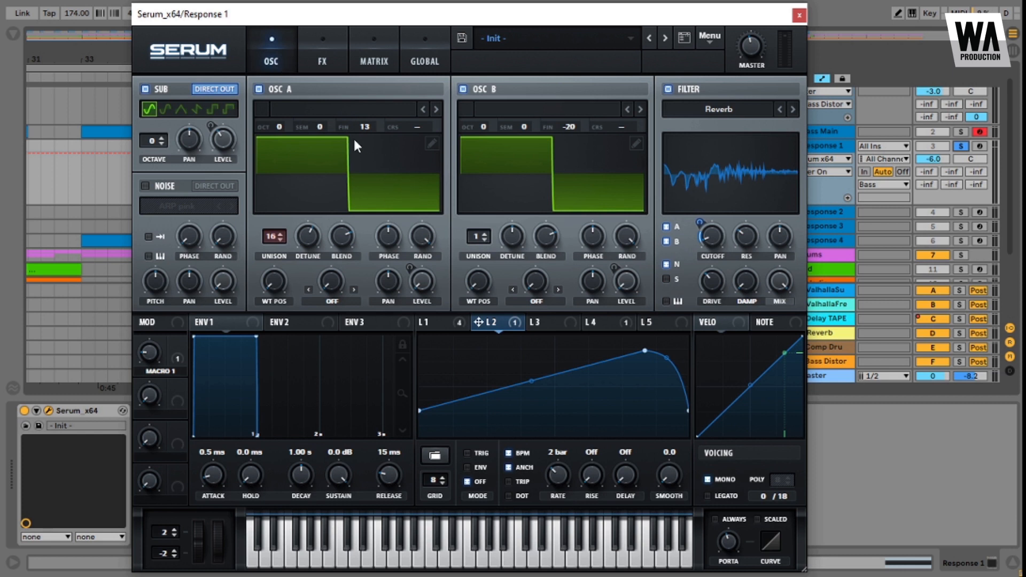
# Step: Close the Response 1 instrument window, switch the solo to Response 2 and unfold that track in place of Response 1
pyautogui.click(799, 15)
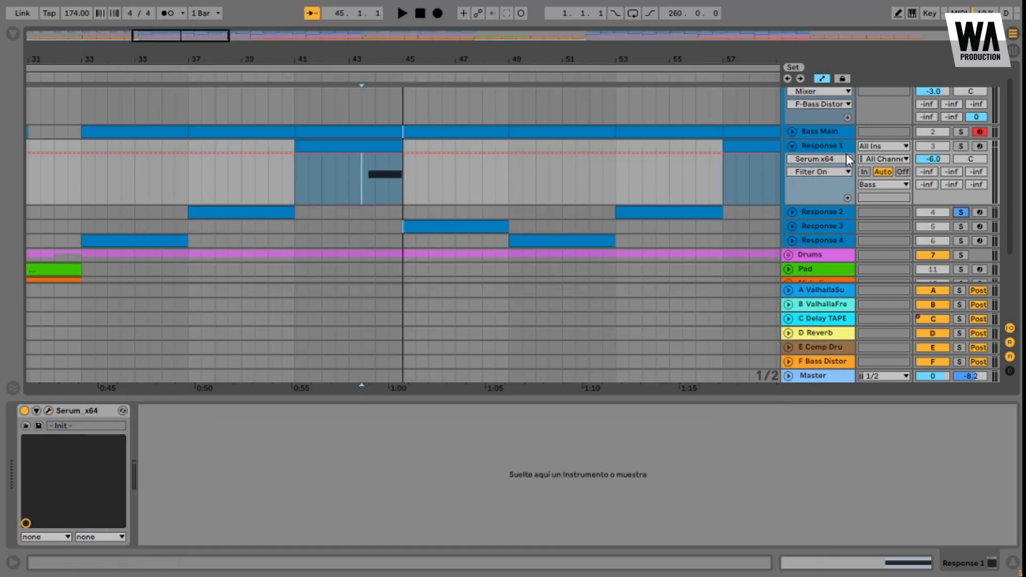
pyautogui.click(792, 146)
pyautogui.click(791, 160)
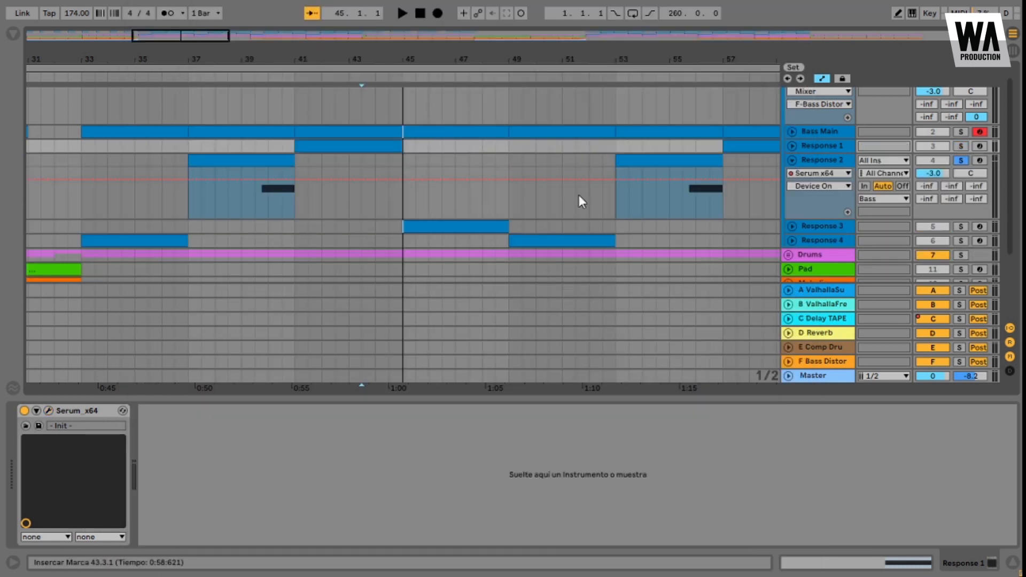
# Step: Play the soloed Response 2 track from 39.3.1 to the end of its clip
pyautogui.click(257, 202)
pyautogui.press('space')
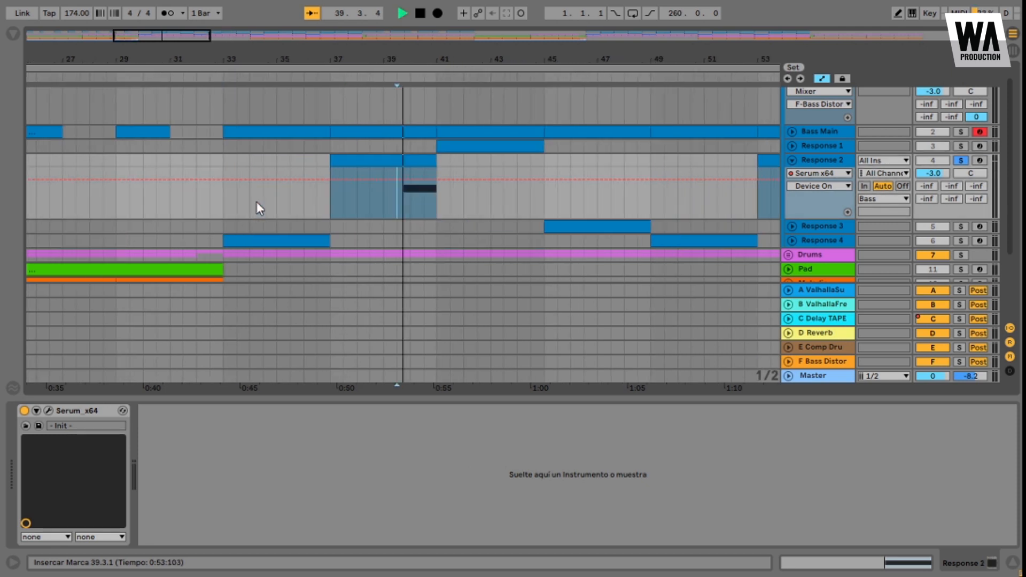
pyautogui.press('space')
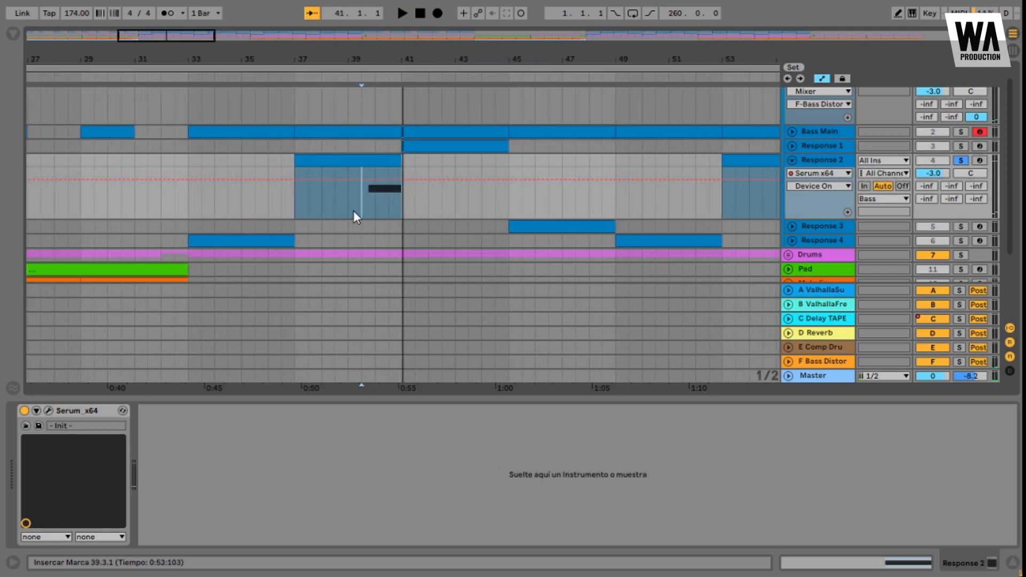
# Step: Place the playback start at 39.4.1, where the Response 2 note begins, and play the note twice
pyautogui.moveTo(378, 59); pyautogui.dragTo(371, 89)
pyautogui.moveTo(327, 211); pyautogui.dragTo(357, 206)
pyautogui.click(326, 208)
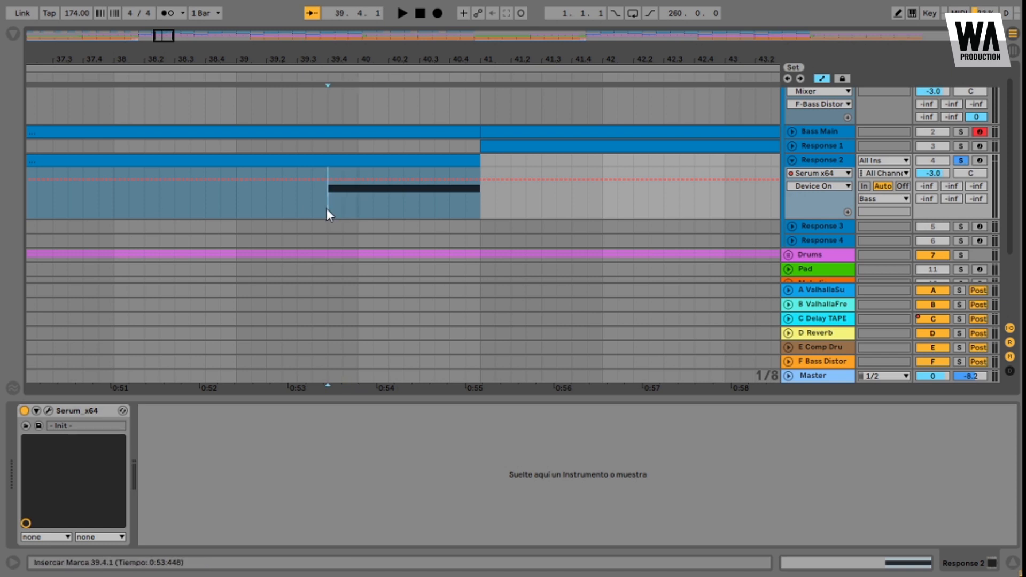
pyautogui.press('space')
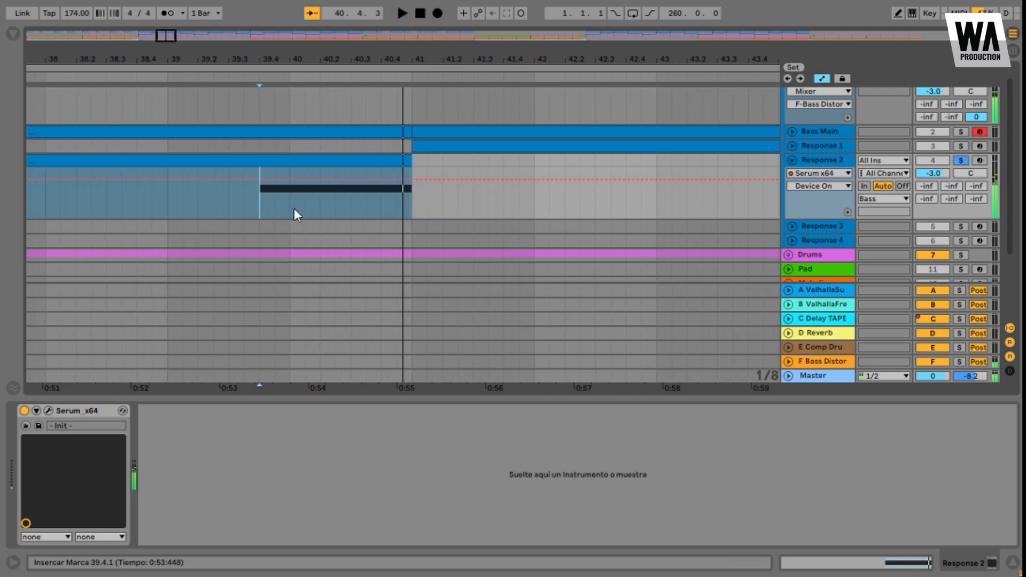
pyautogui.press('space')
pyautogui.moveTo(259, 206); pyautogui.dragTo(289, 207)
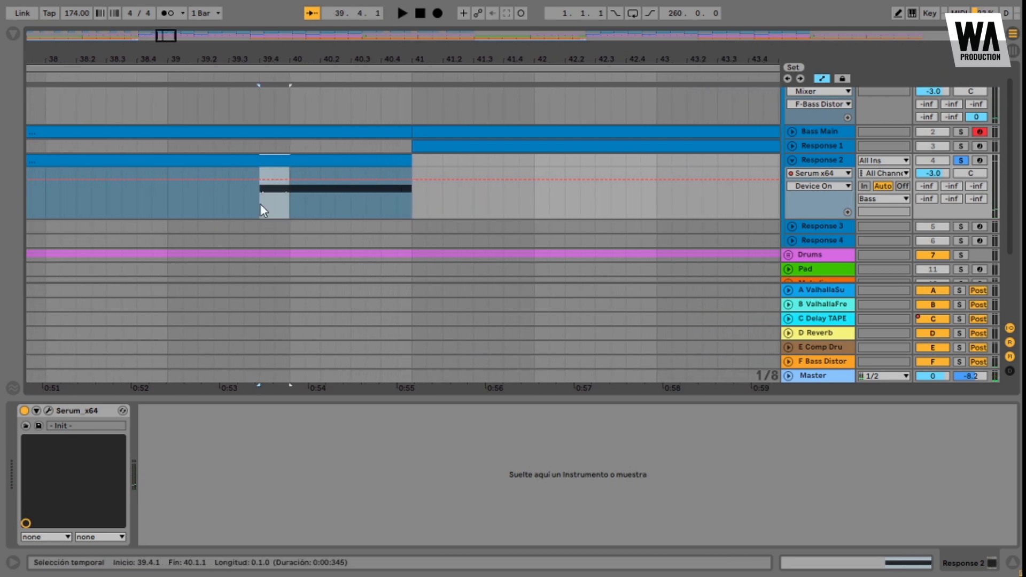
pyautogui.click(260, 203)
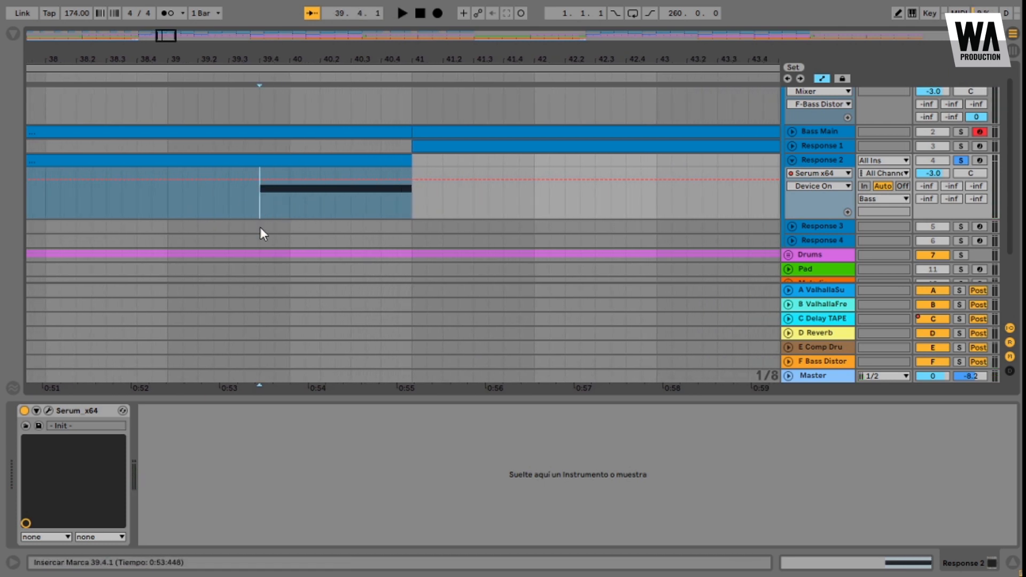
pyautogui.press('space')
pyautogui.press('space')
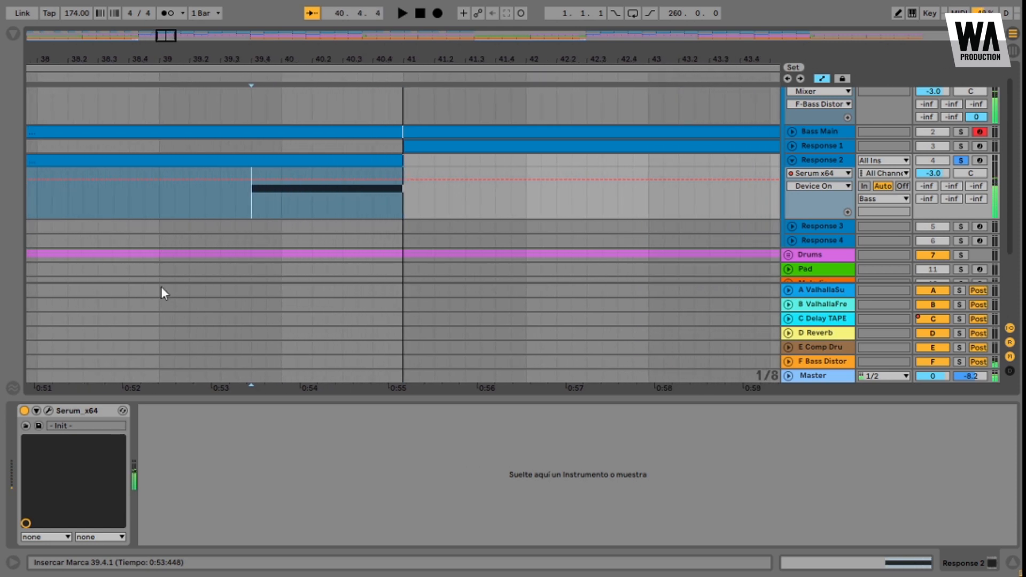
# Step: Open the Response 2 Serum window and check oscillator A's FM (from B) warp mode and unison setting
pyautogui.click(48, 411)
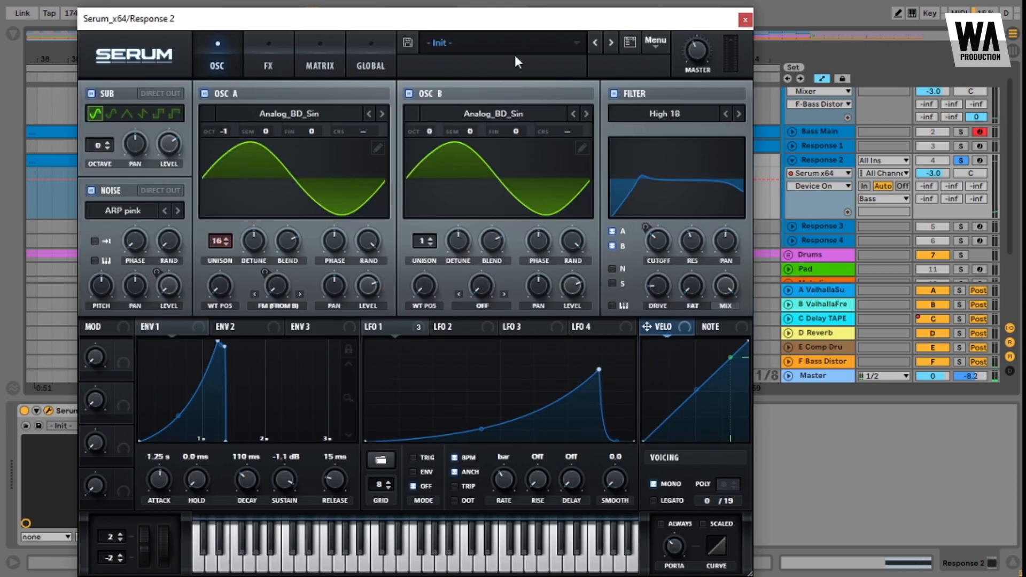
pyautogui.moveTo(531, 23); pyautogui.dragTo(567, 26)
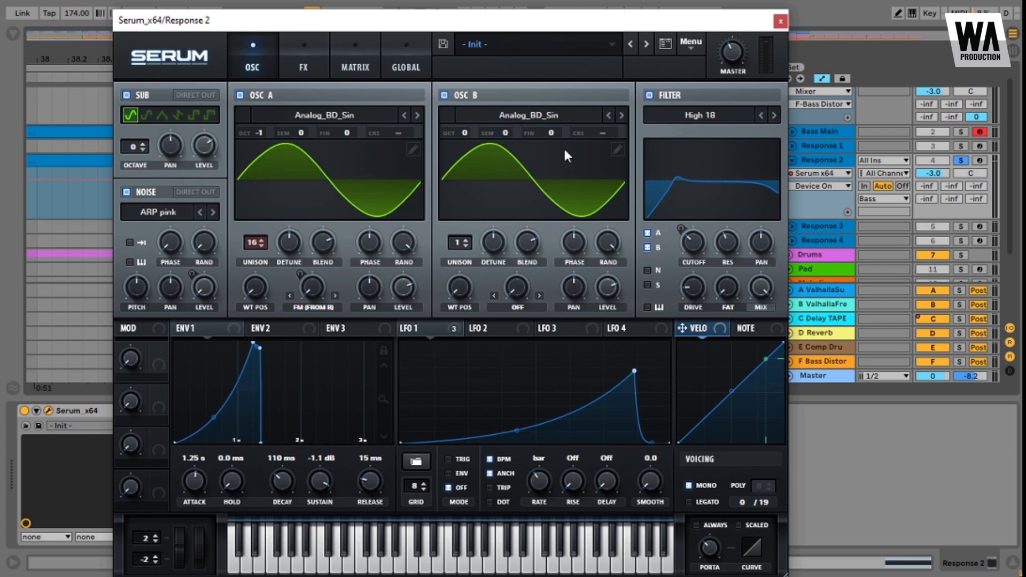
pyautogui.click(321, 309)
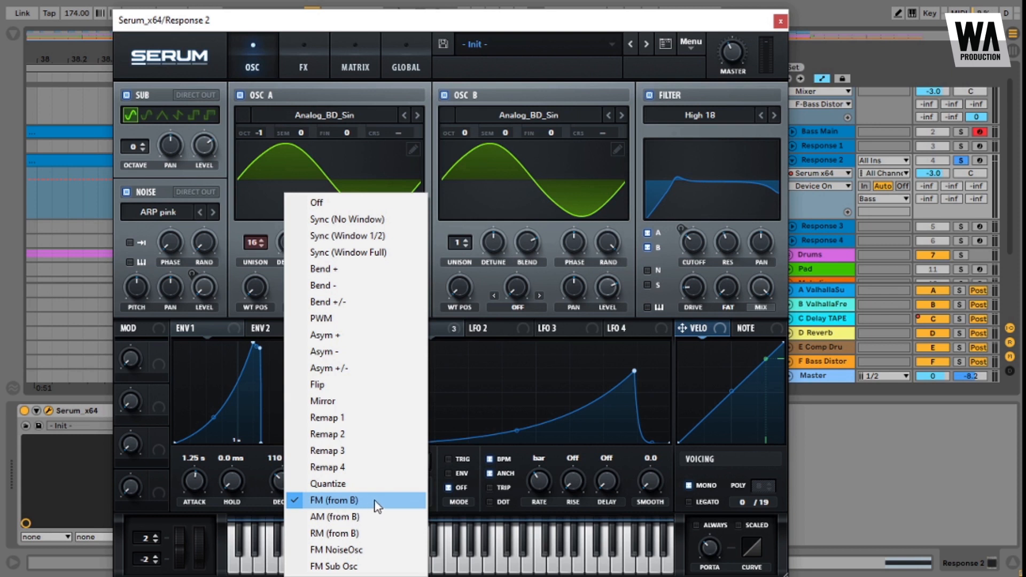
pyautogui.click(377, 501)
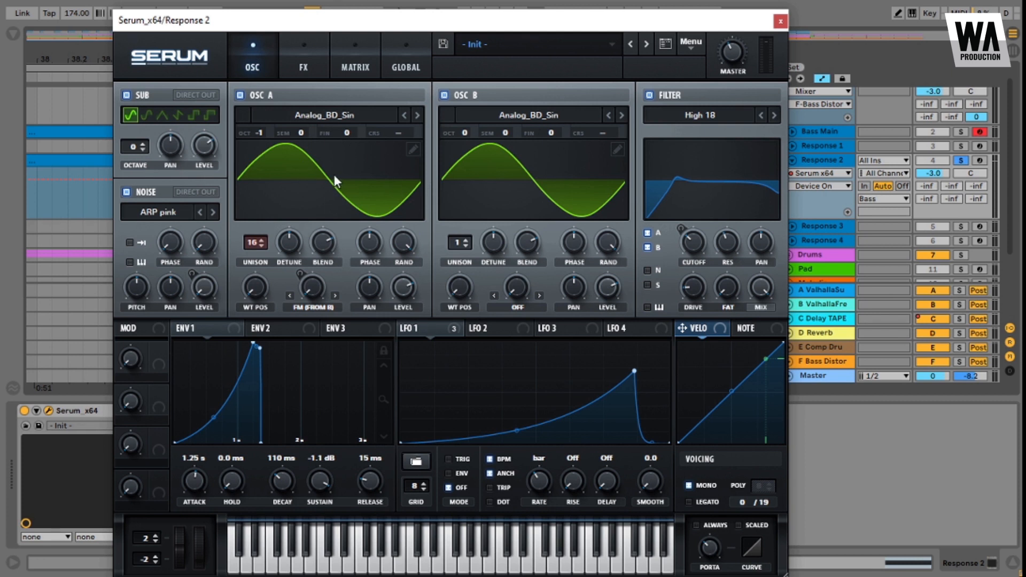
pyautogui.click(253, 245)
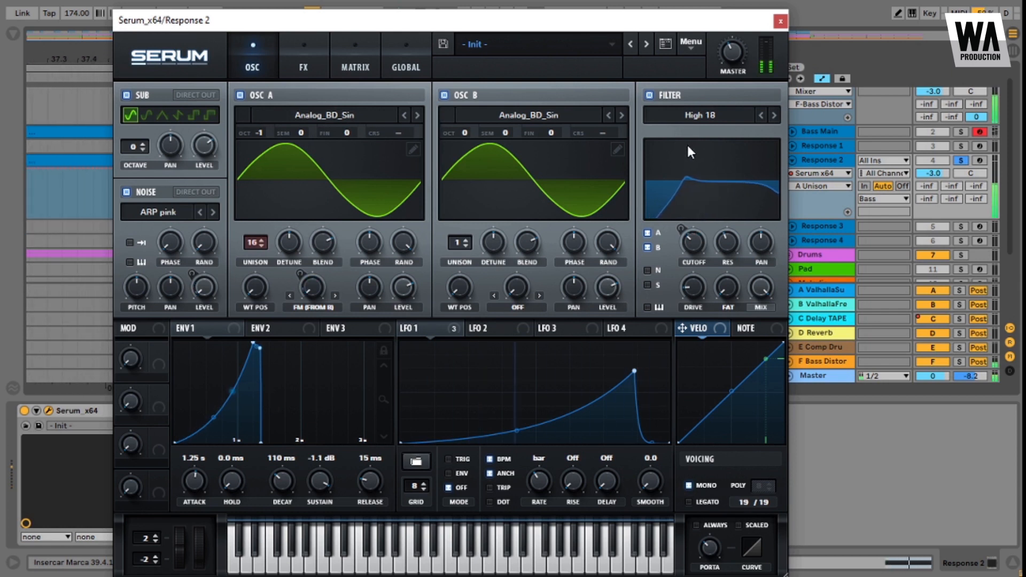
# Step: Replay the Response 2 note to hear how LFO 1 modulates the filter cutoff, FM amount and noise level
pyautogui.press('space')
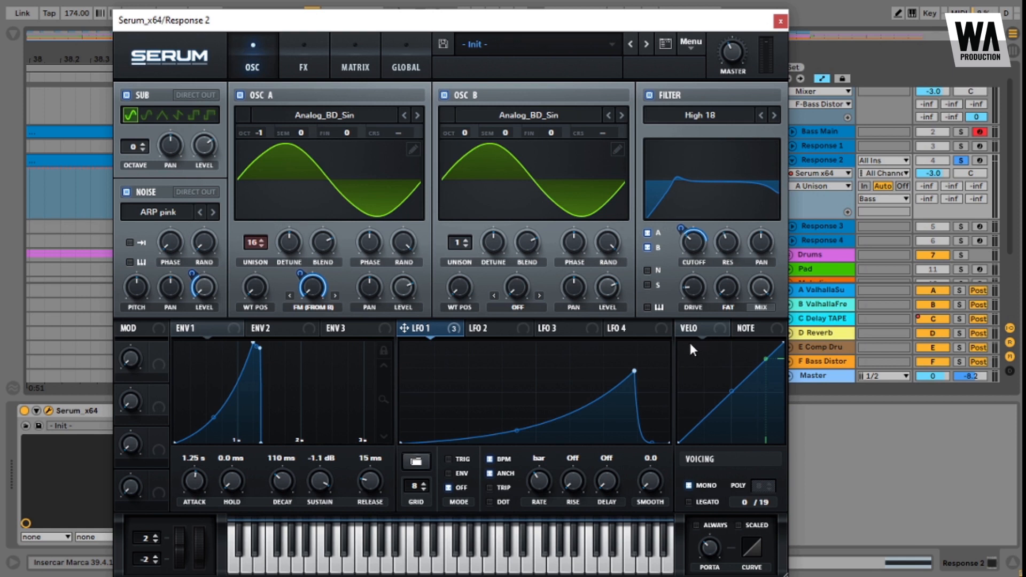
pyautogui.press('space')
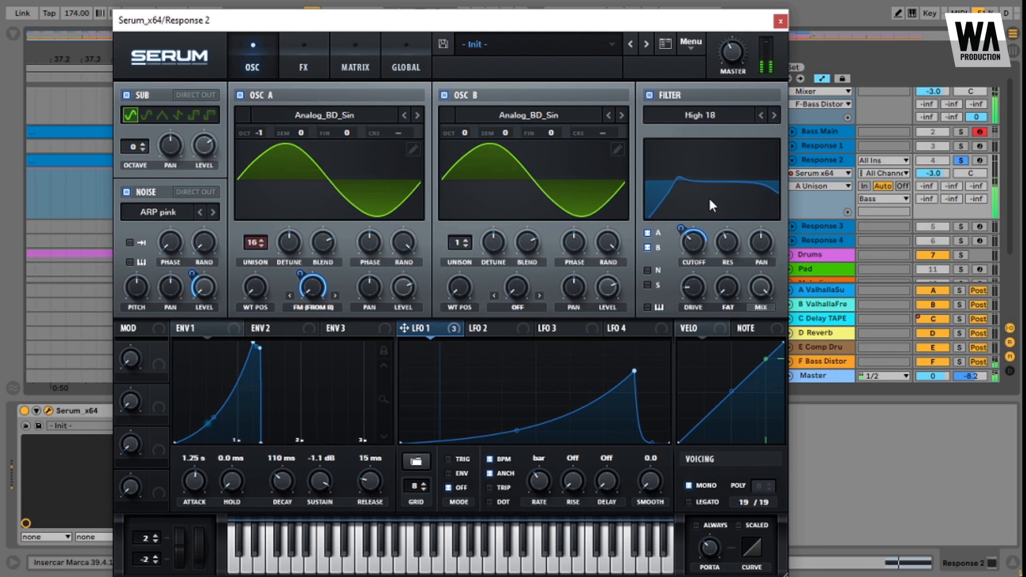
pyautogui.press('space')
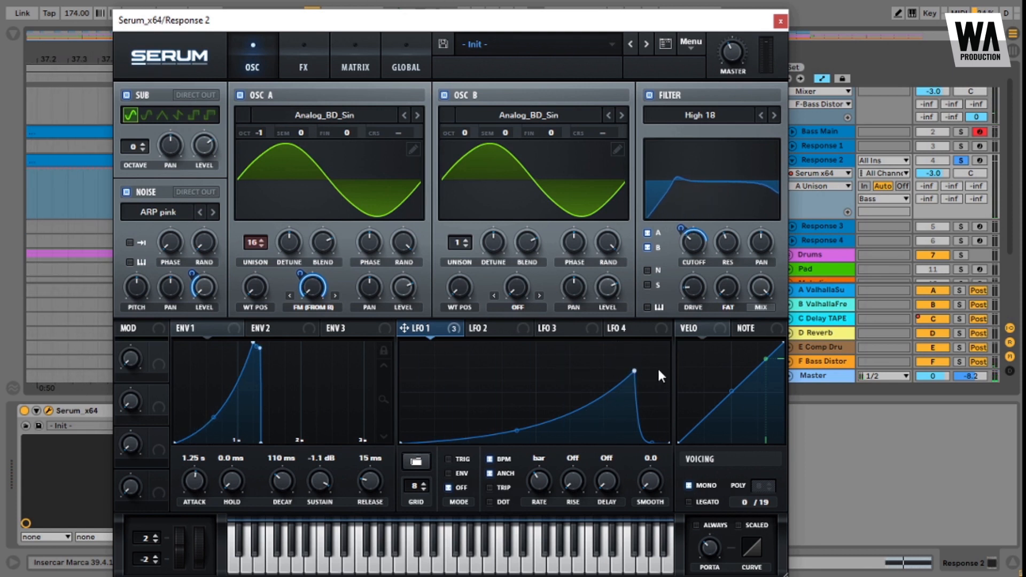
# Step: Select 40.1.1 to 40.1.3 in the Response 2 clip, reopen its Serum window and check the LFO 1 rate
pyautogui.click(780, 22)
pyautogui.click(373, 206)
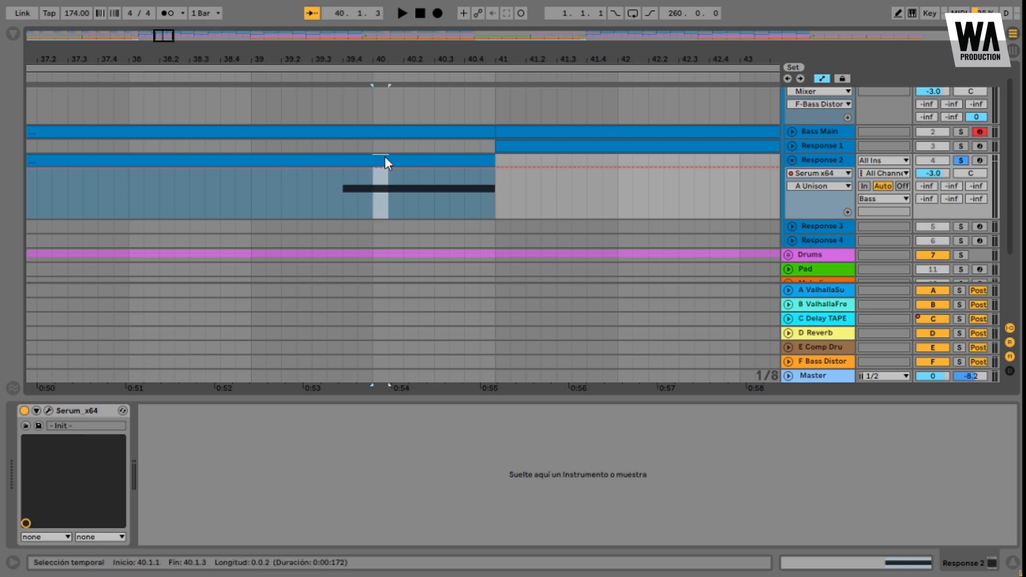
pyautogui.click(50, 408)
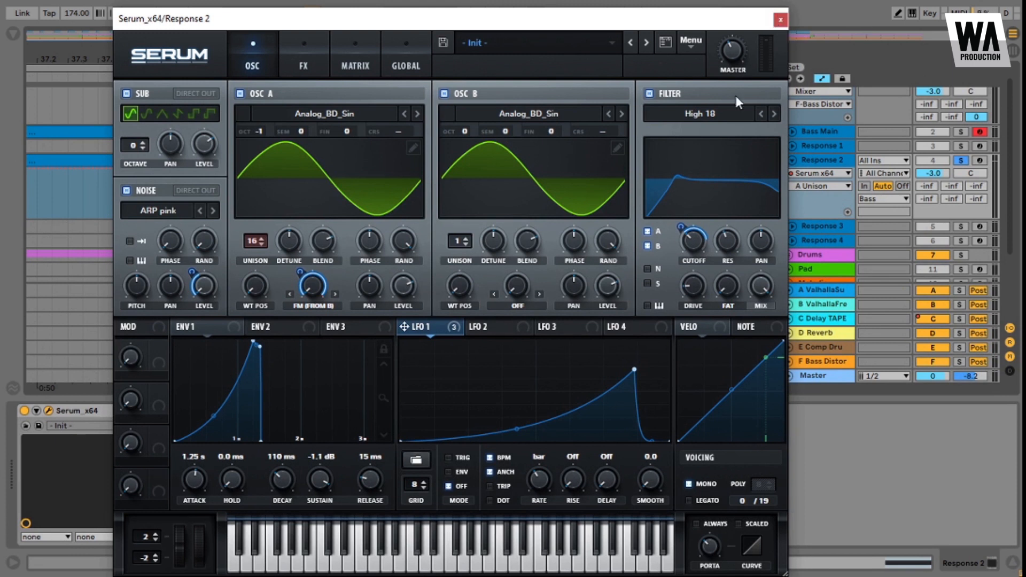
pyautogui.click(544, 479)
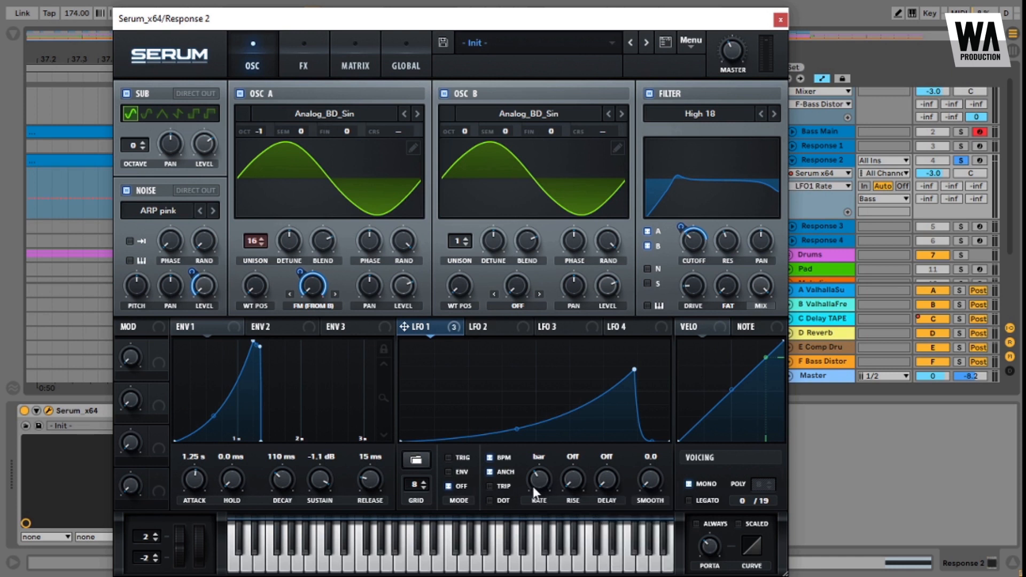
pyautogui.moveTo(360, 22); pyautogui.dragTo(252, 16)
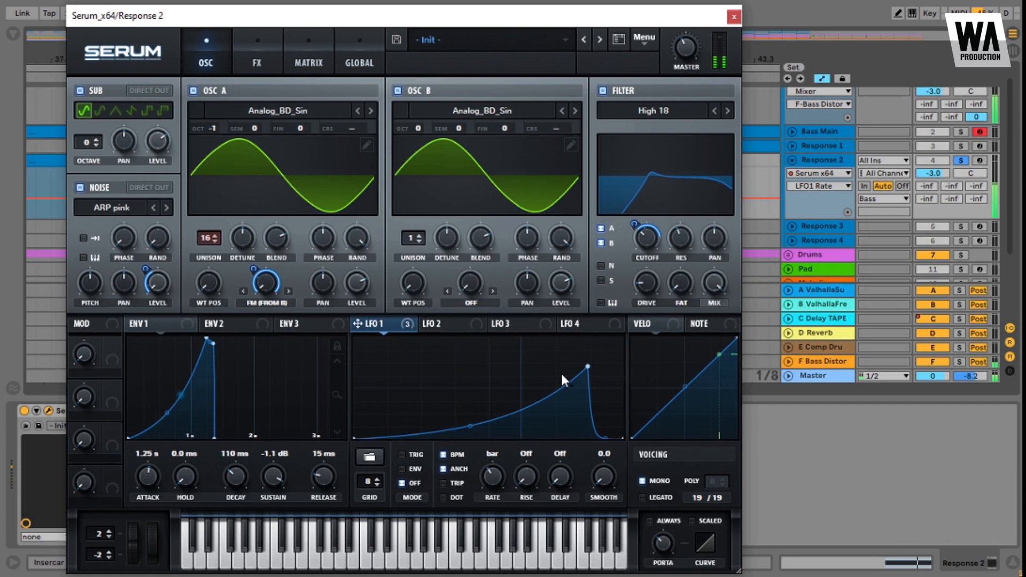
# Step: Move the playback start back to the beginning of the Response 2 note and check the envelope 1 attack
pyautogui.moveTo(609, 15); pyautogui.dragTo(925, 17)
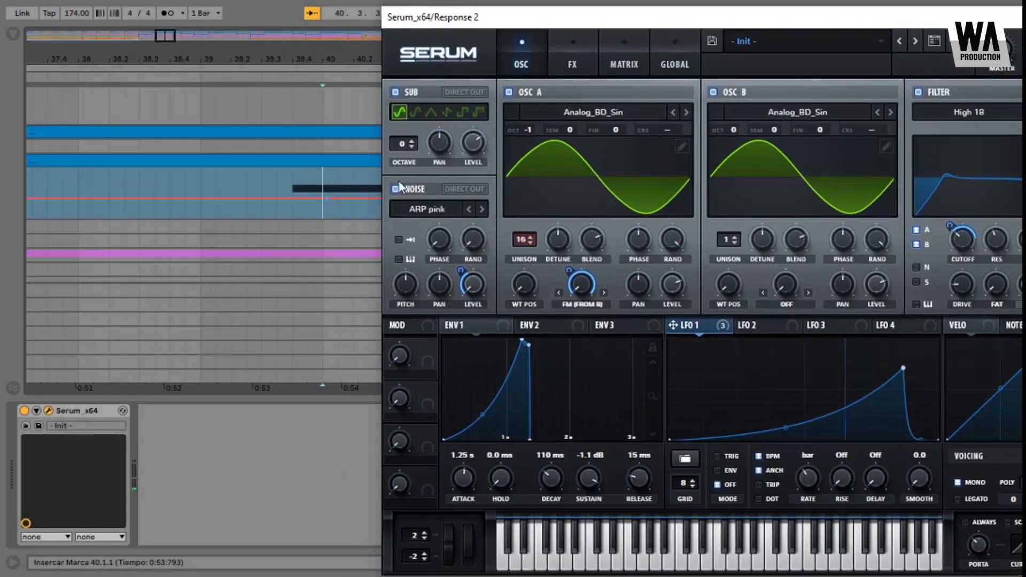
pyautogui.click(291, 181)
pyautogui.moveTo(663, 21); pyautogui.dragTo(348, 22)
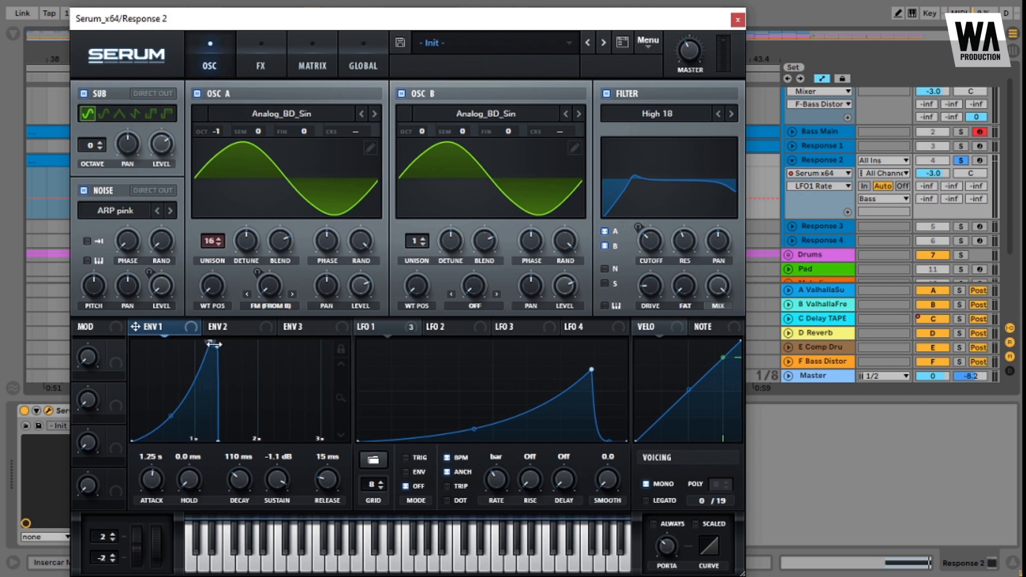
pyautogui.click(150, 485)
# Step: Show the Response 2 effects and compare the playing sound with the compressor's Multiband option off and on
pyautogui.click(282, 63)
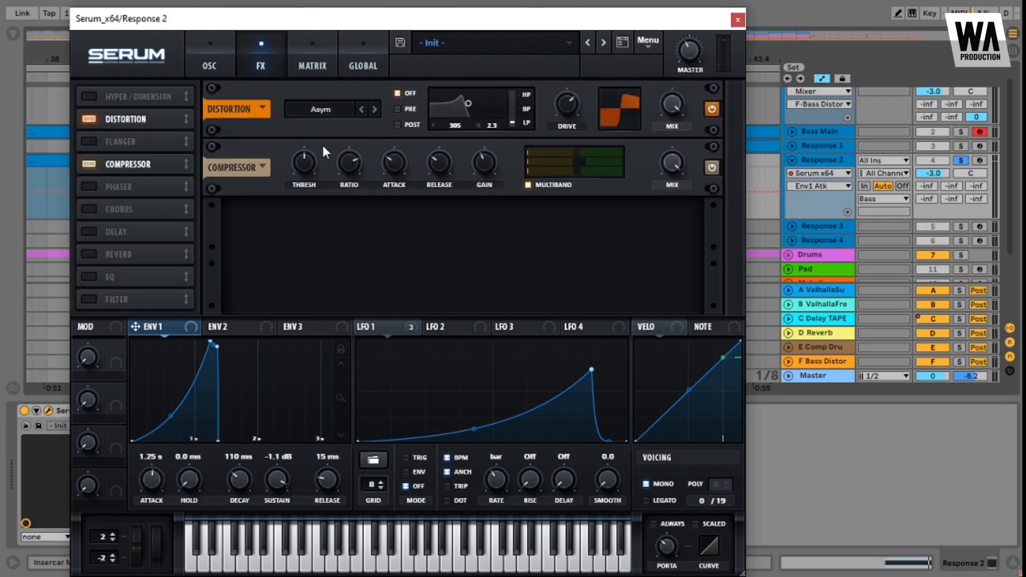
pyautogui.click(528, 184)
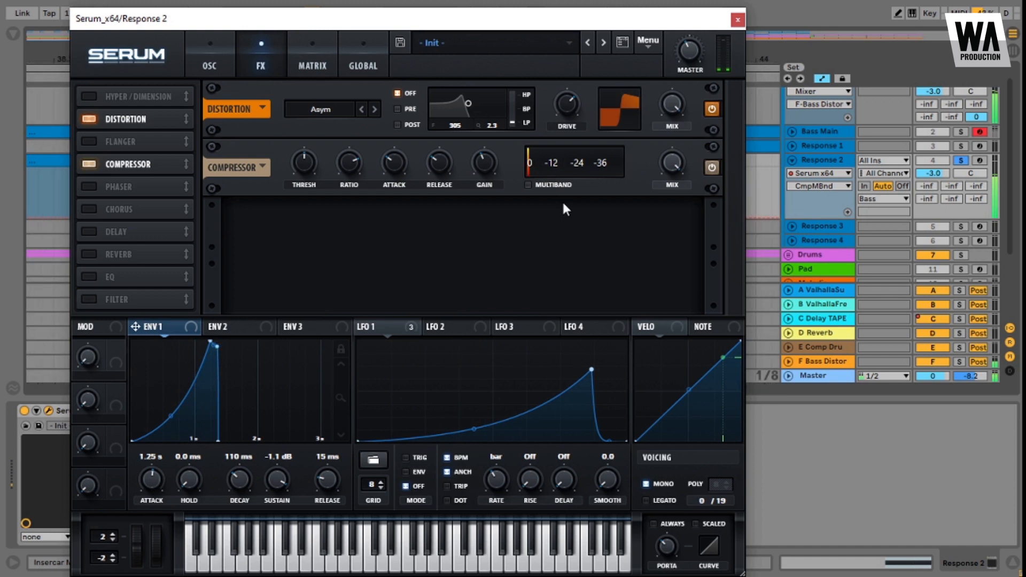
pyautogui.click(528, 184)
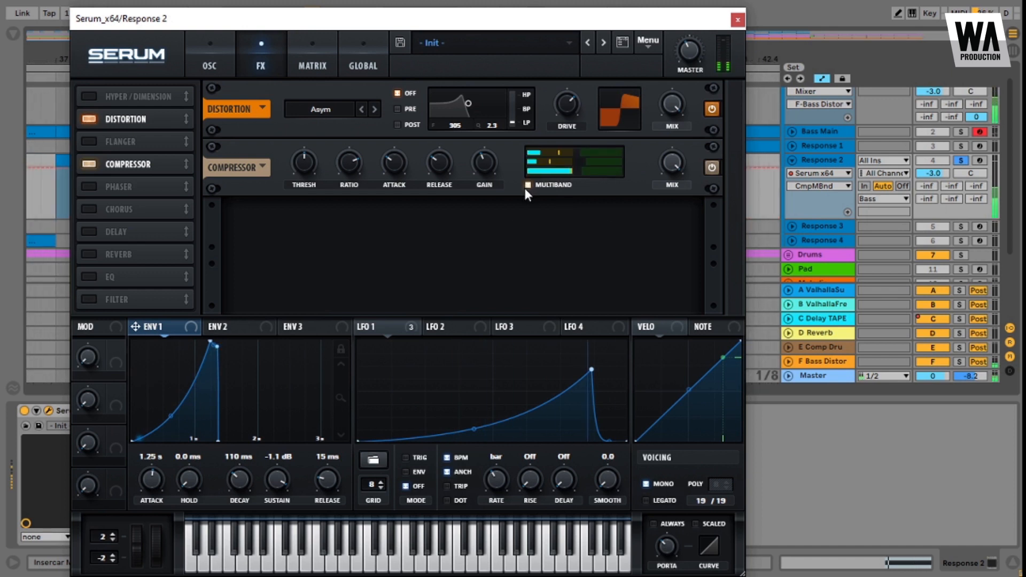
# Step: Return to the Response 2 oscillators and bring up the modulation matrix to examine the LFO 1 routings
pyautogui.click(211, 65)
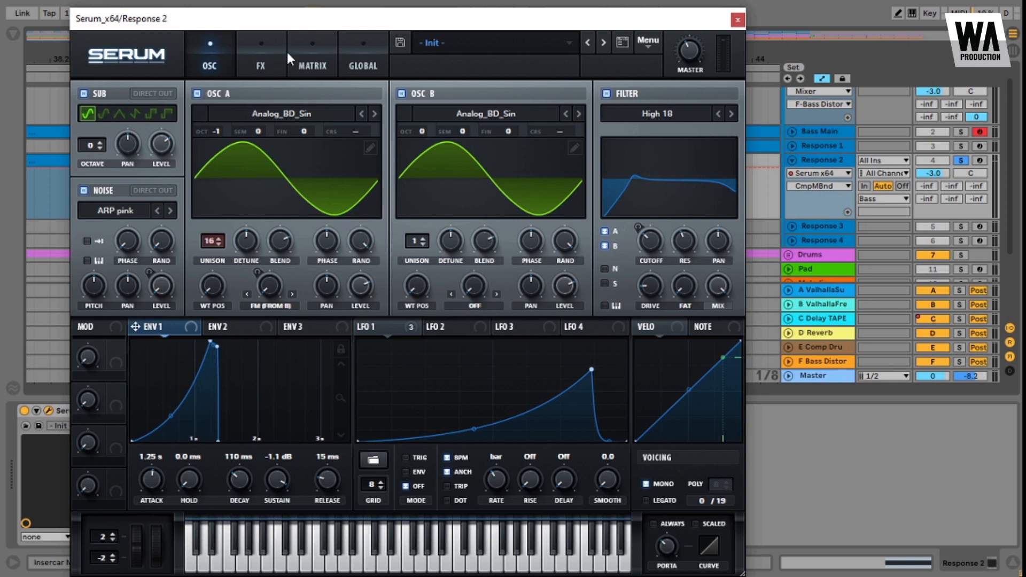
pyautogui.click(331, 74)
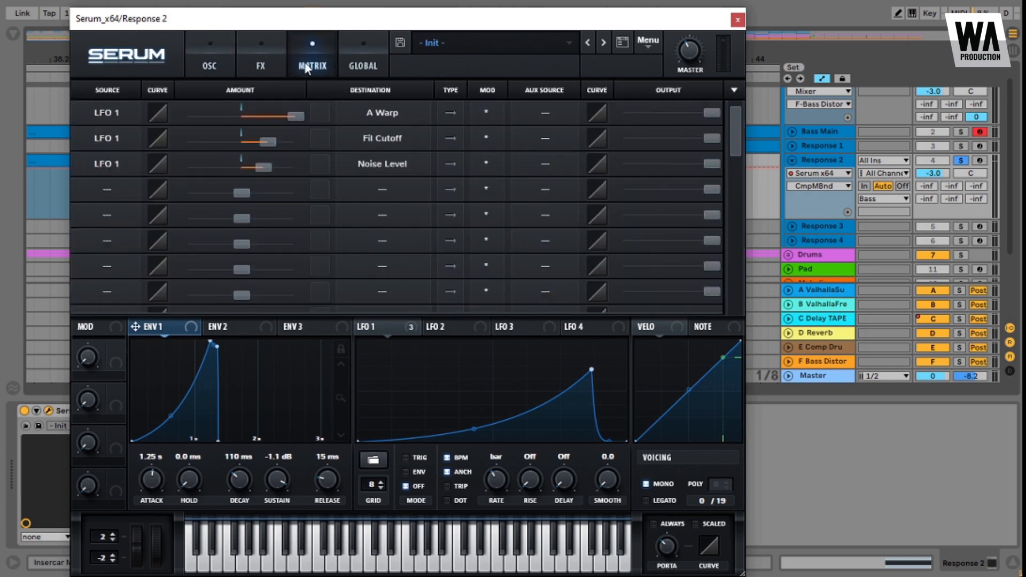
# Step: Look at the Response 2 effects, return to the oscillators and look through the other LFO curves before bringing up LFO 1
pyautogui.click(261, 62)
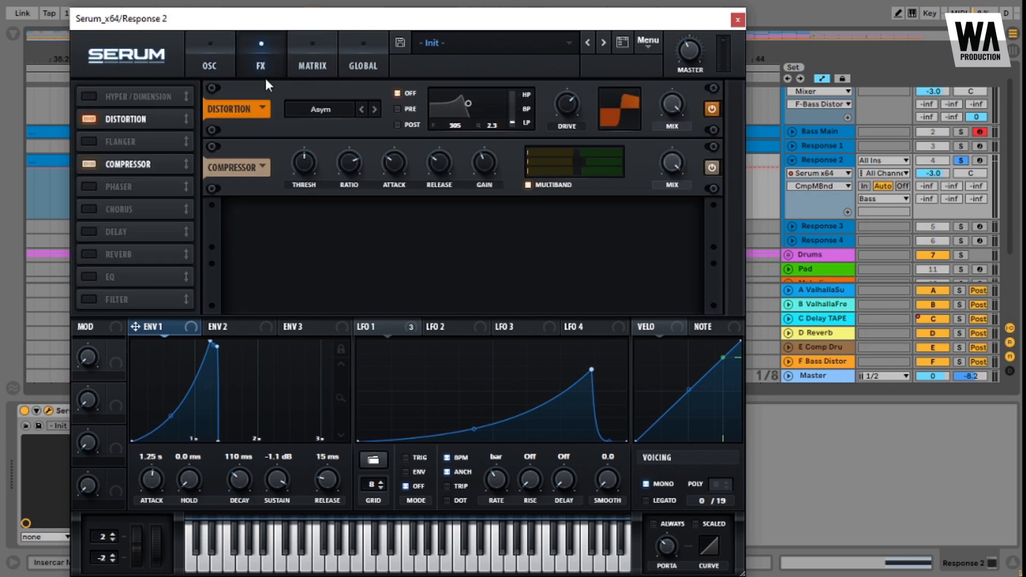
pyautogui.click(220, 69)
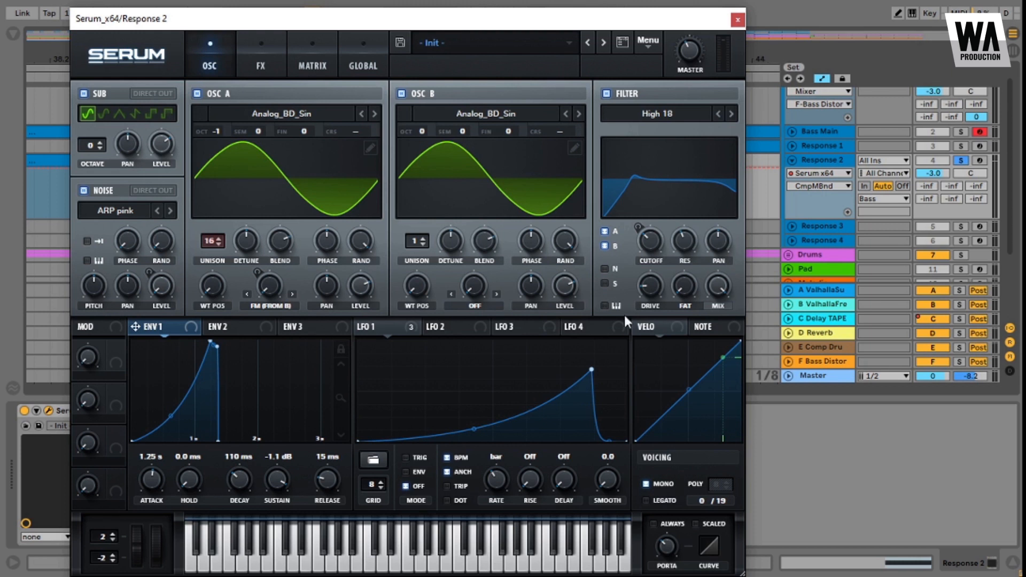
pyautogui.click(463, 323)
pyautogui.click(588, 324)
pyautogui.click(508, 327)
pyautogui.click(444, 327)
pyautogui.click(383, 325)
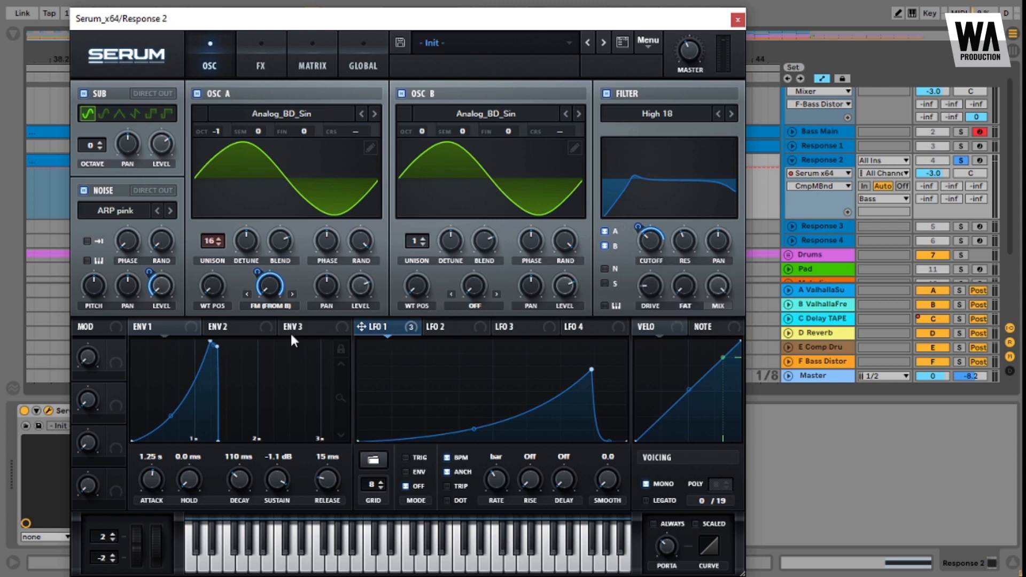
# Step: Check the LFO 1 modulation on oscillator A's FM amount and on the noise level
pyautogui.rightClick(282, 290)
pyautogui.click(274, 297)
pyautogui.moveTo(162, 290)
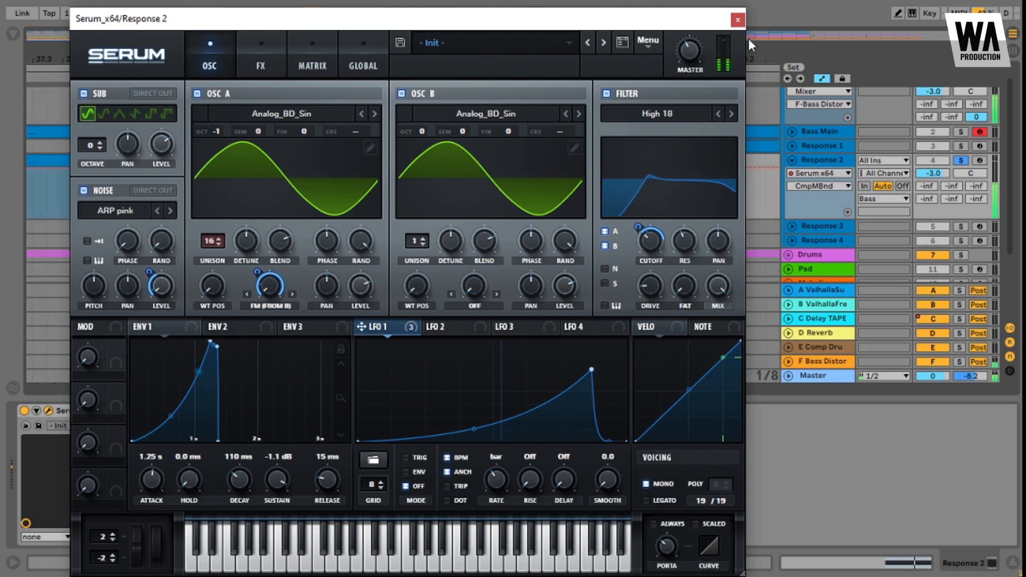
# Step: Close the Response 2 Serum window, fold that track and unfold the Response 3 track
pyautogui.click(738, 20)
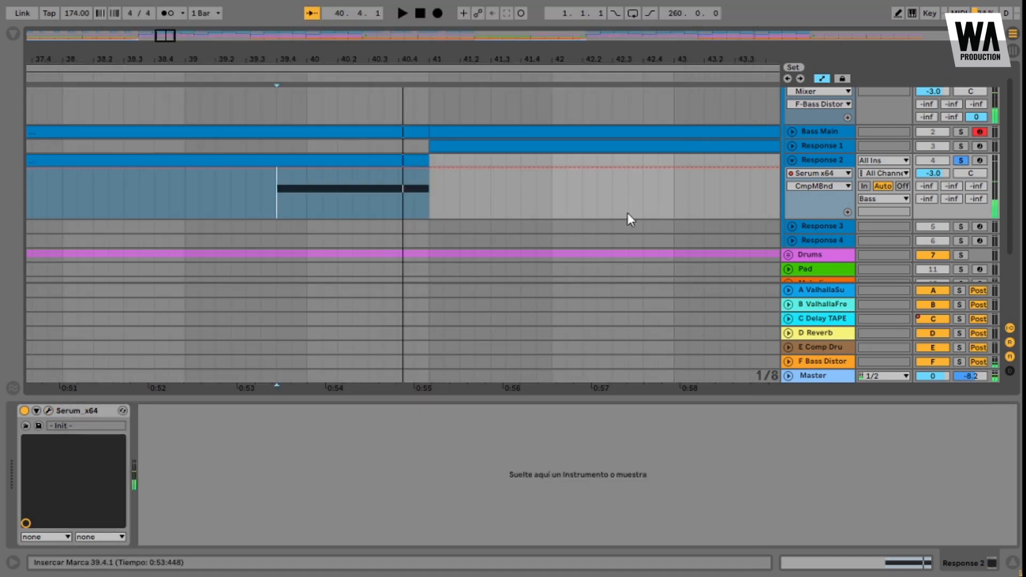
pyautogui.click(793, 160)
pyautogui.click(813, 173)
pyautogui.click(791, 173)
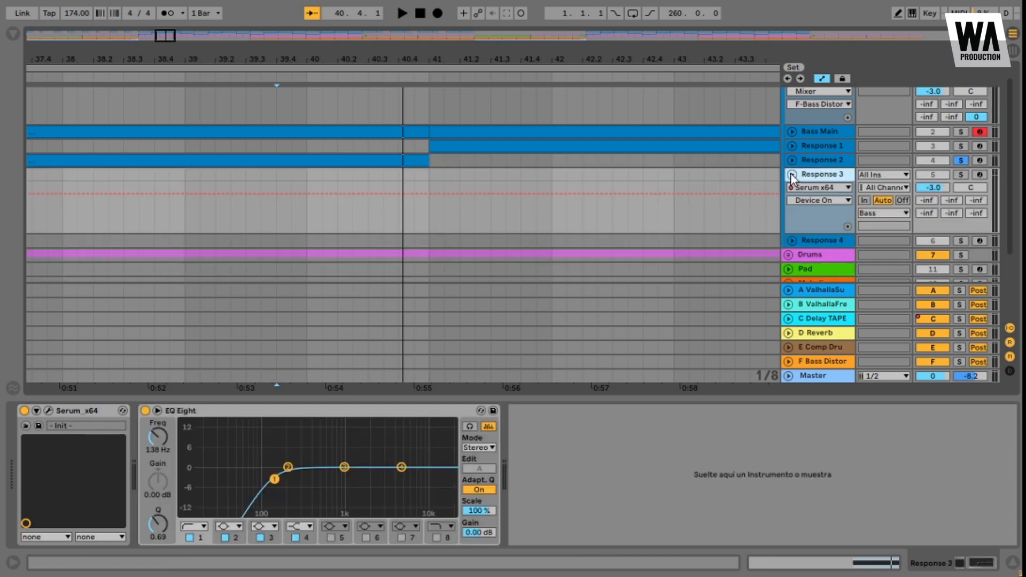
# Step: Solo the Response 3 track and play its note from 48.1.1
pyautogui.moveTo(453, 56); pyautogui.dragTo(456, 15)
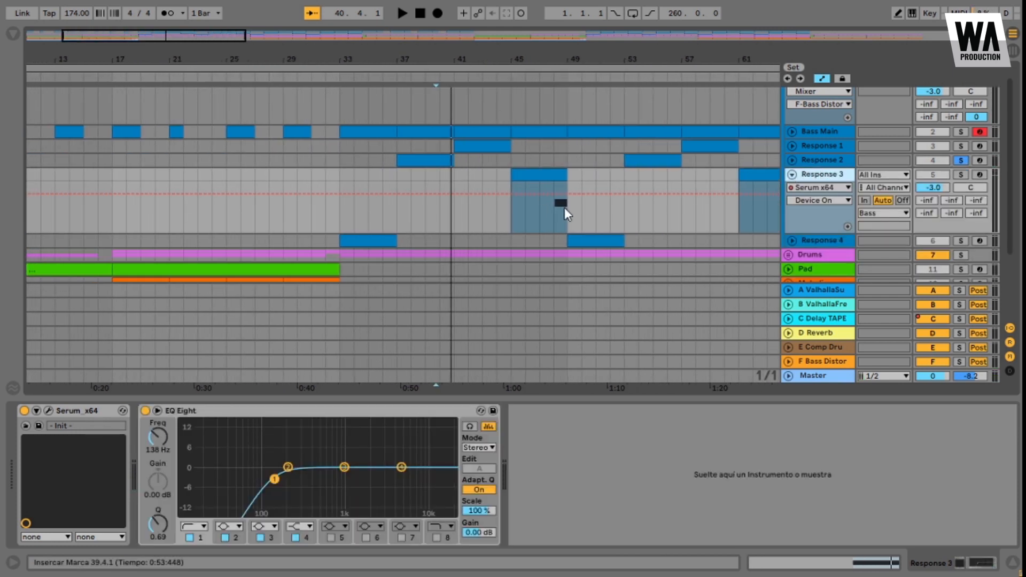
pyautogui.click(543, 216)
pyautogui.press('space')
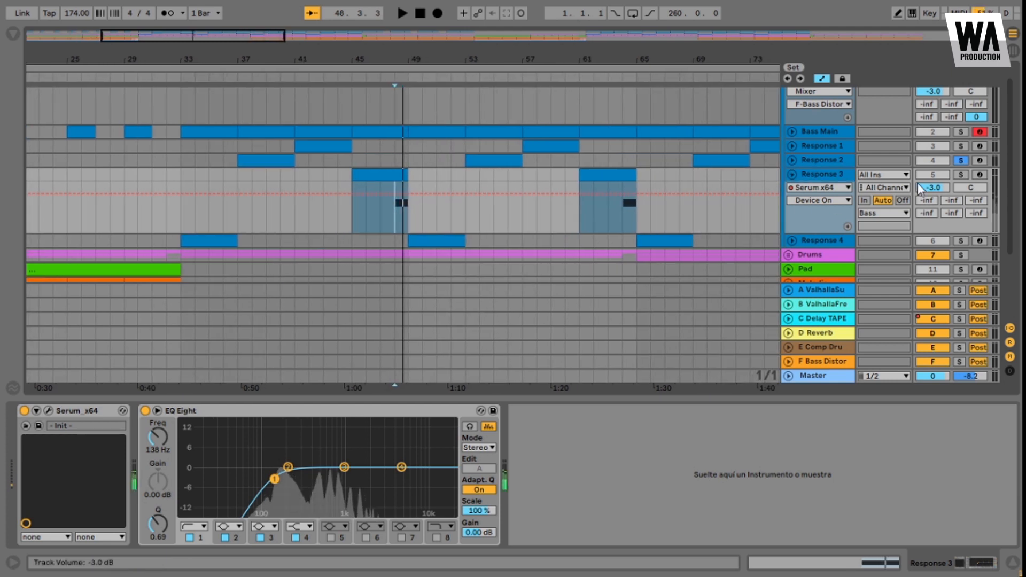
pyautogui.click(961, 175)
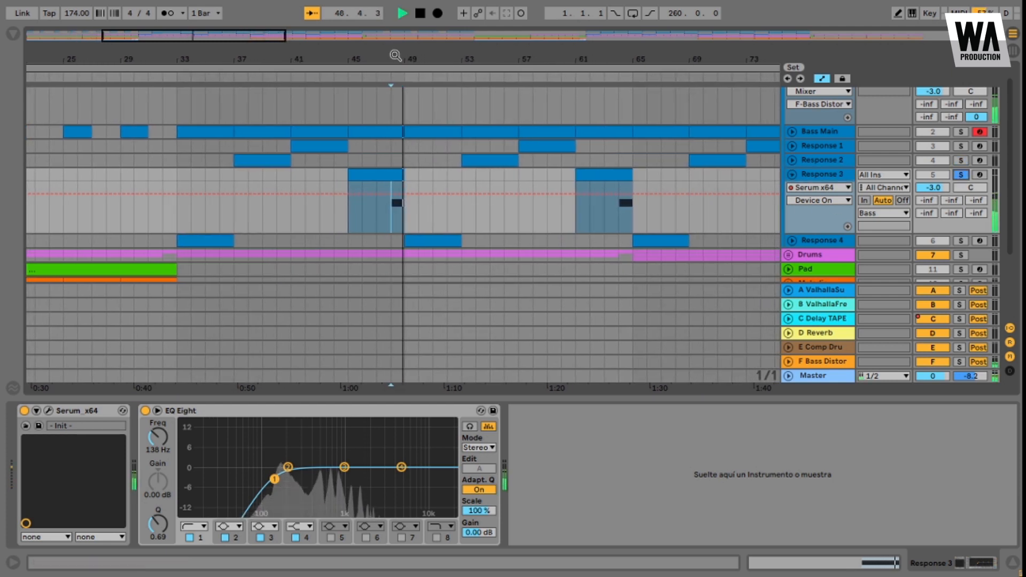
pyautogui.press('+')
pyautogui.press('+')
pyautogui.press('+')
pyautogui.press('space')
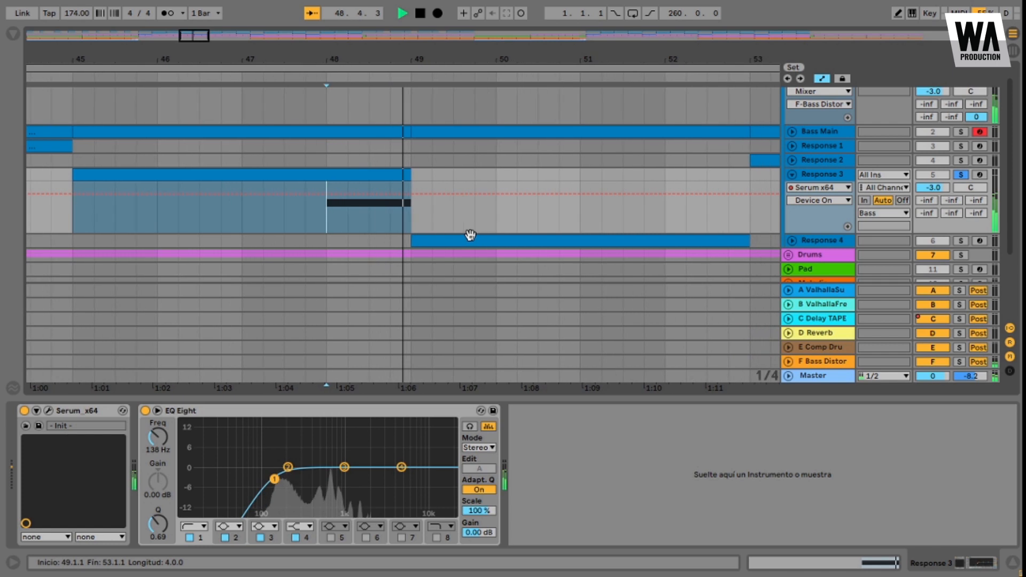
pyautogui.press('space')
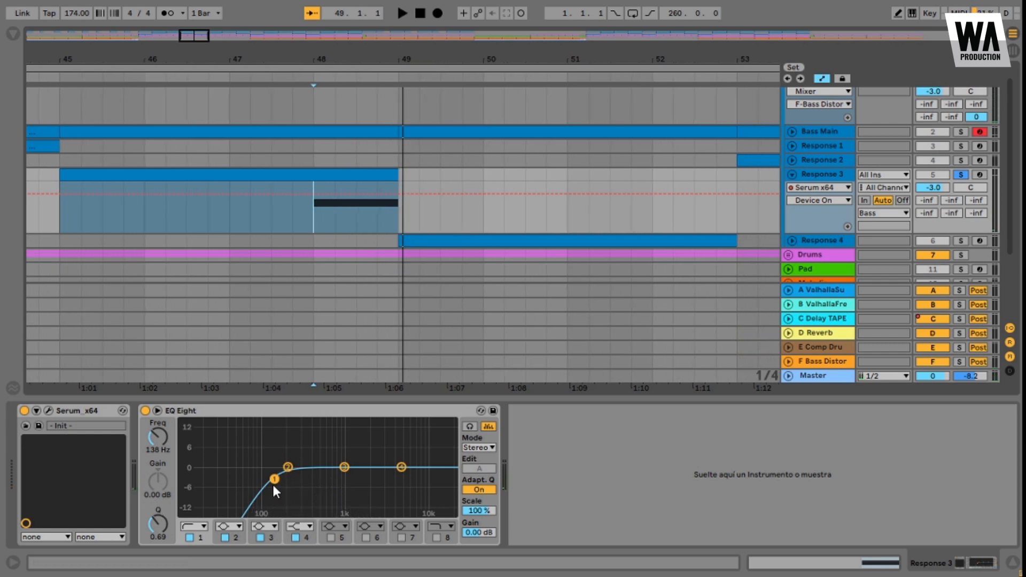
# Step: Mark the arrangement from 33.1.1 to 49.1.1 and return the playback start to 48.1.1 in the Response 3 clip
pyautogui.moveTo(401, 63); pyautogui.dragTo(400, 37)
pyautogui.moveTo(154, 215); pyautogui.dragTo(403, 100)
pyautogui.scroll(-5, 405, 194)
pyautogui.scroll(2, 405, 198)
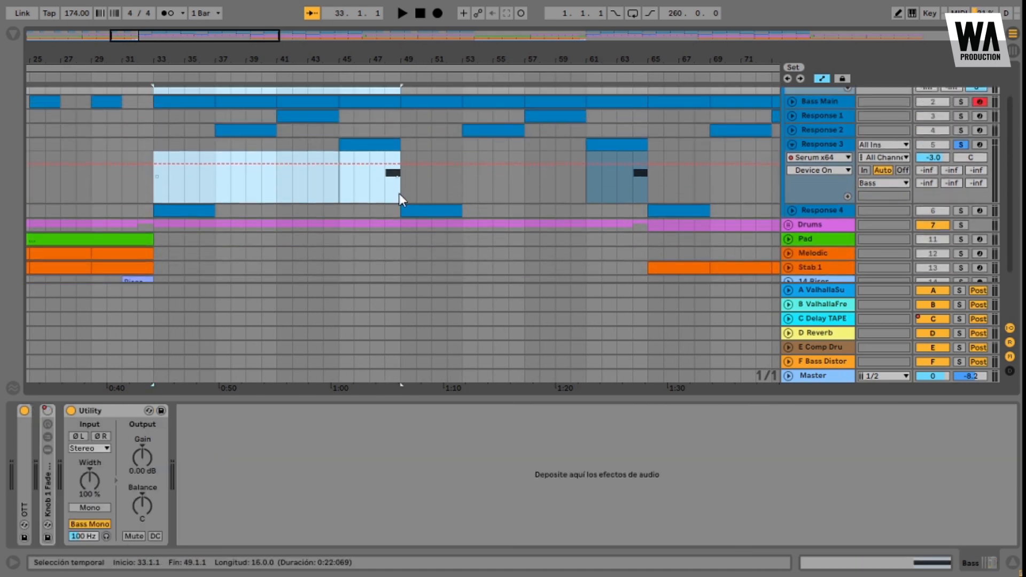
pyautogui.click(400, 195)
pyautogui.click(380, 191)
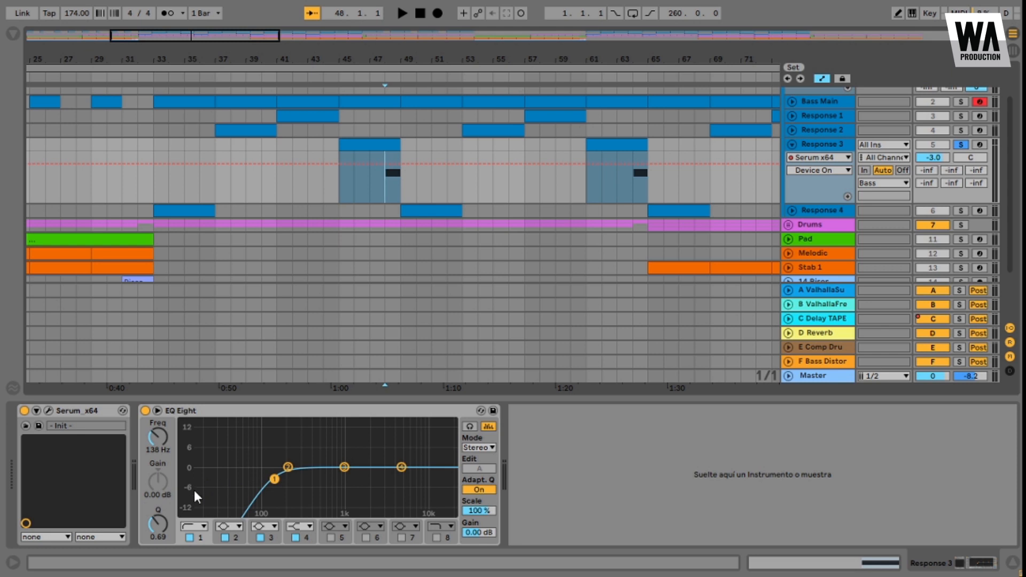
# Step: Open the Response 3 Serum window and check oscillator A's unison and the LFO 1 modulation on oscillator B's level
pyautogui.click(47, 411)
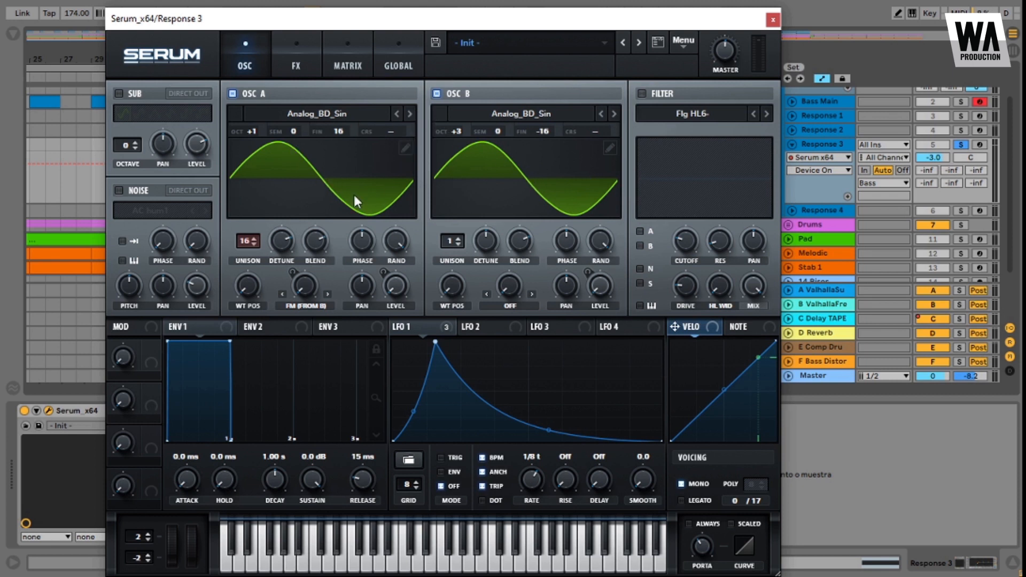
pyautogui.click(243, 243)
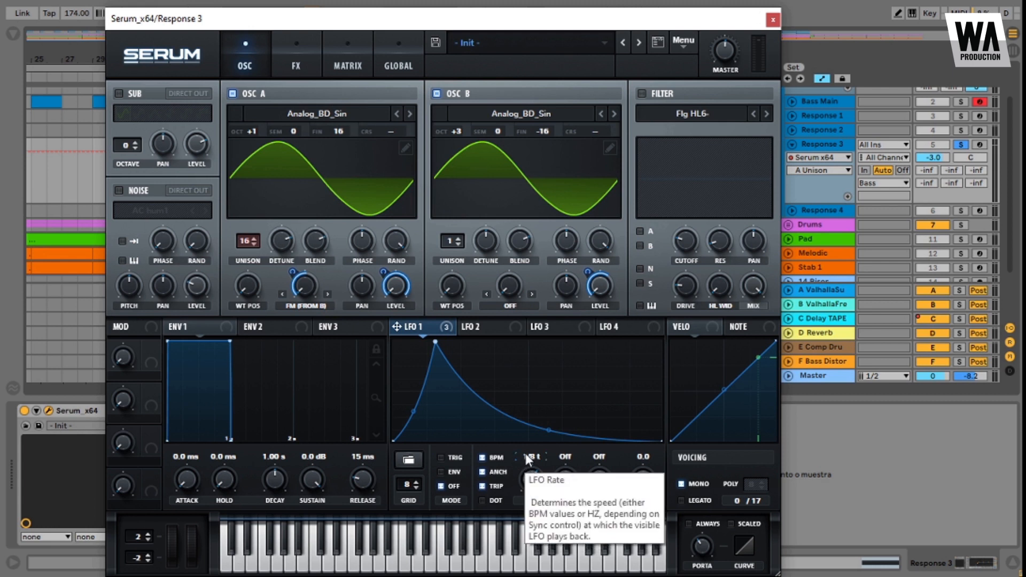
pyautogui.rightClick(607, 283)
pyautogui.press('Escape')
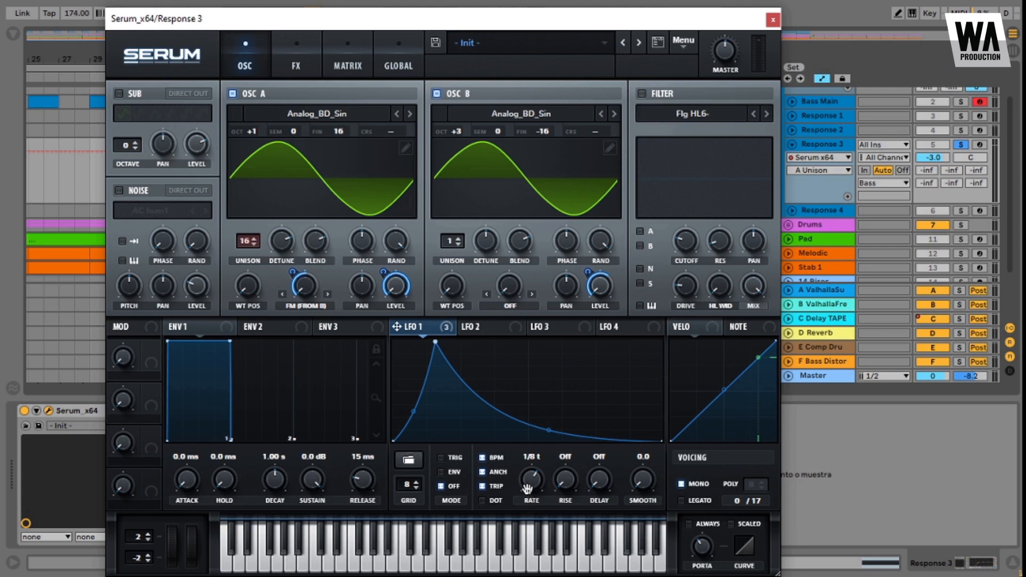
# Step: Compare the Response 3 LFO 1 rate with the triplet option off and on
pyautogui.click(483, 485)
pyautogui.click(483, 487)
pyautogui.click(482, 486)
pyautogui.click(482, 486)
# Step: In the Response 3 effects, audition other distortion types such as Rectify, return to X-Shaper and set its filter to frequency 5274, Q 0.6
pyautogui.click(295, 59)
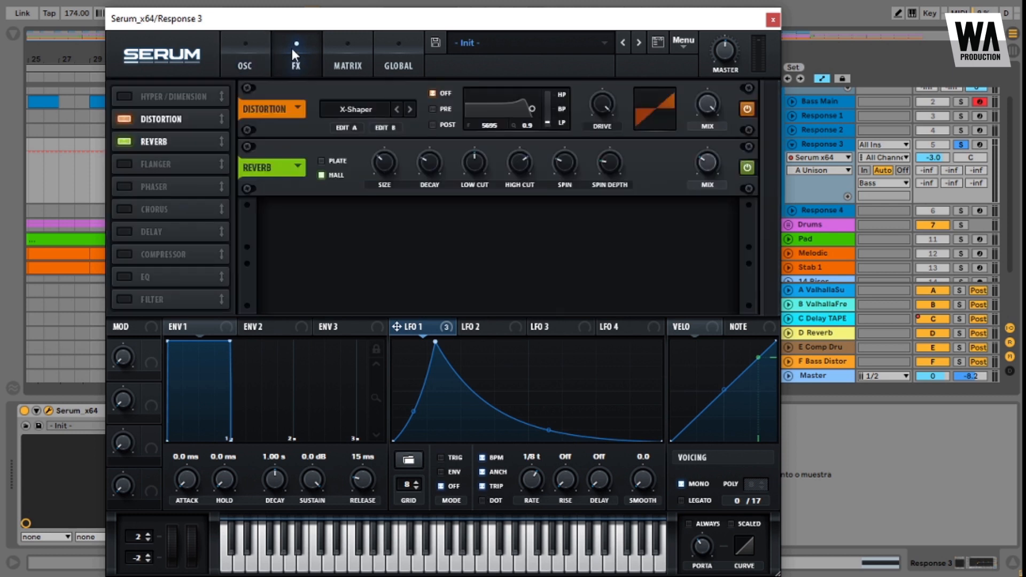
pyautogui.click(397, 109)
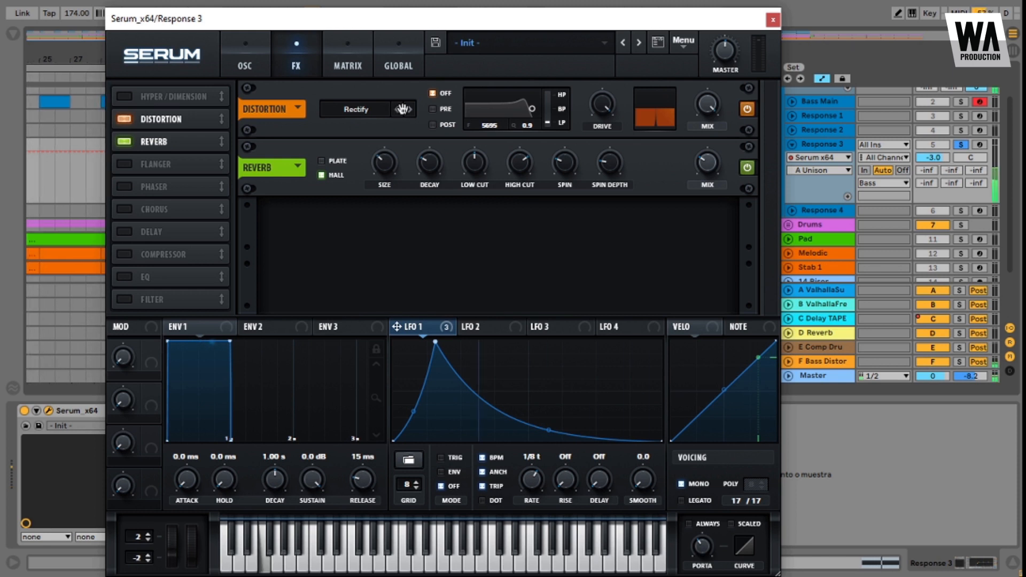
pyautogui.click(397, 110)
pyautogui.click(397, 109)
pyautogui.click(398, 110)
pyautogui.click(414, 109)
pyautogui.click(413, 109)
pyautogui.click(414, 109)
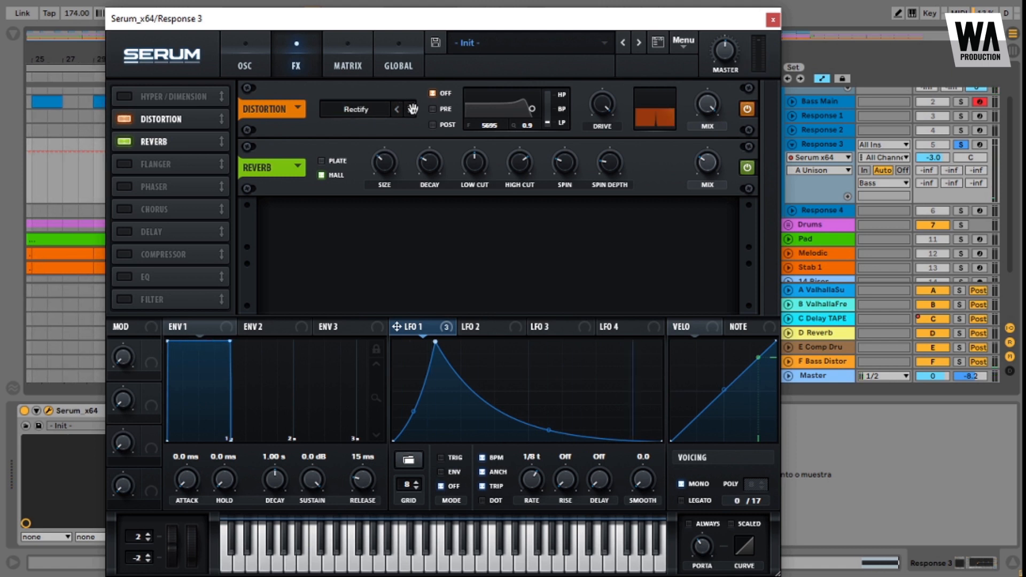
pyautogui.click(413, 109)
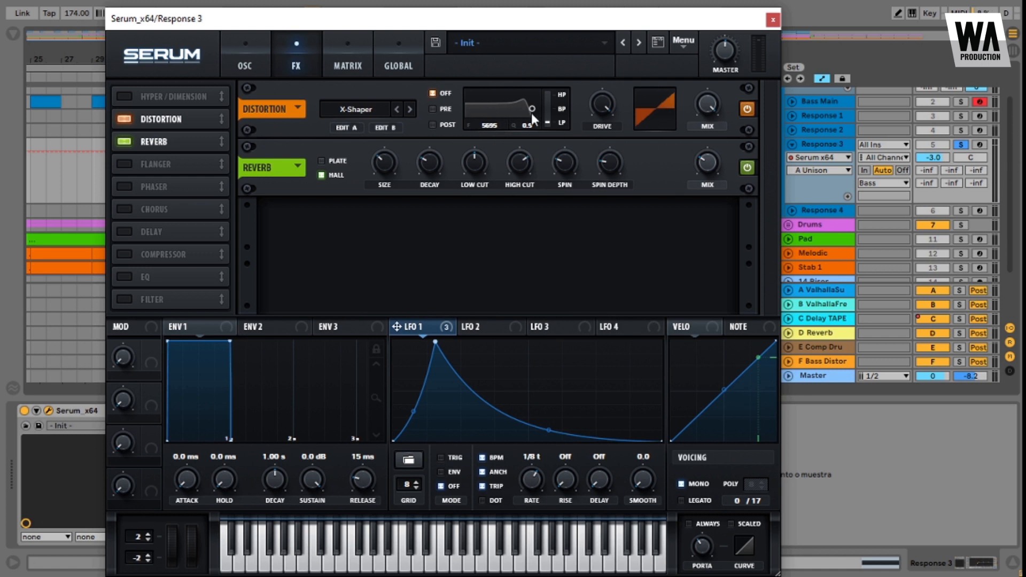
pyautogui.moveTo(536, 111)
pyautogui.mouseDown()
pyautogui.moveTo(478, 111)
pyautogui.moveTo(534, 114)
pyautogui.mouseUp()
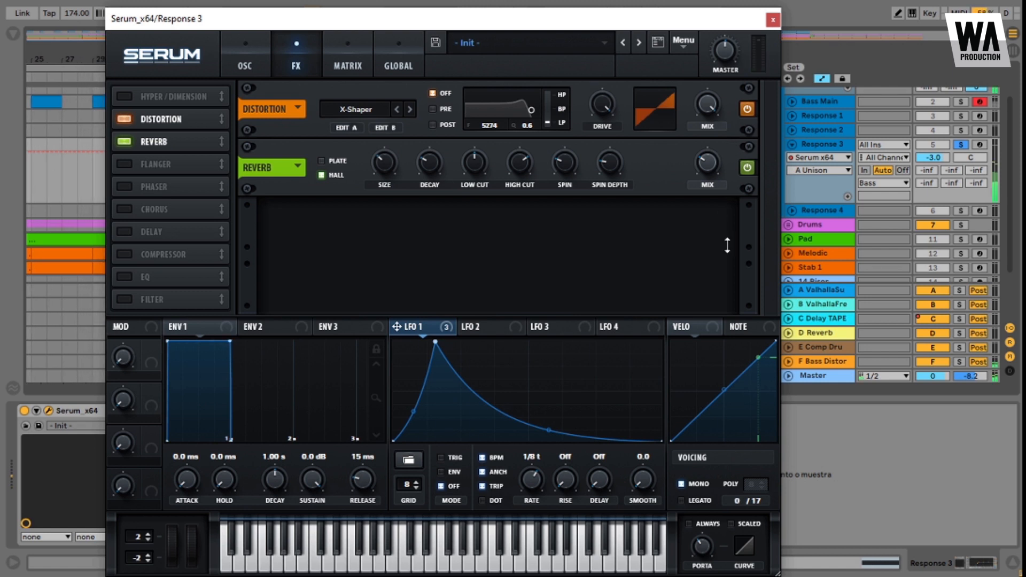
# Step: Close the Response 3 Serum window, fold that track and unfold the Response 4 track
pyautogui.click(773, 20)
pyautogui.click(793, 144)
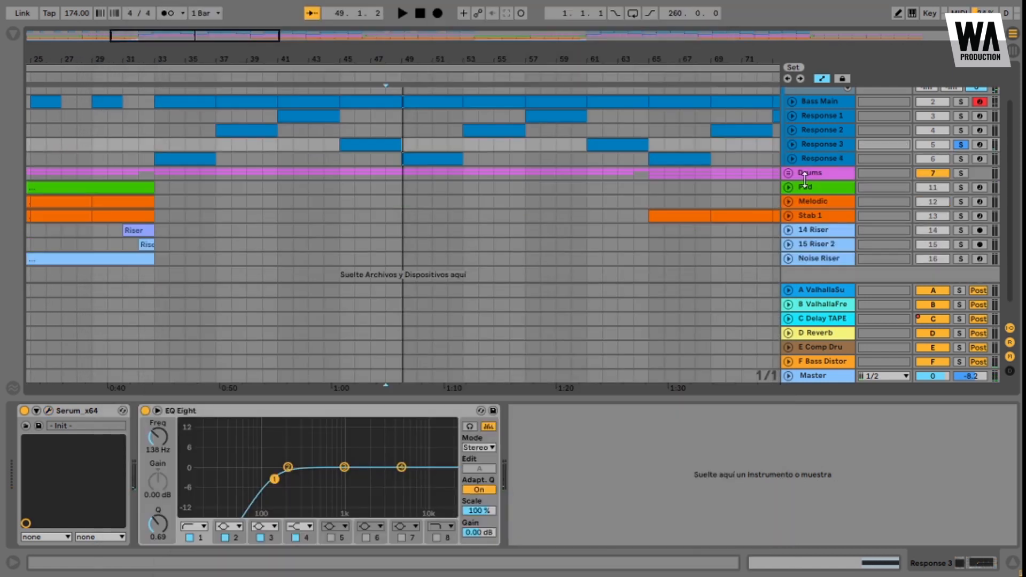
pyautogui.click(818, 158)
pyautogui.click(793, 159)
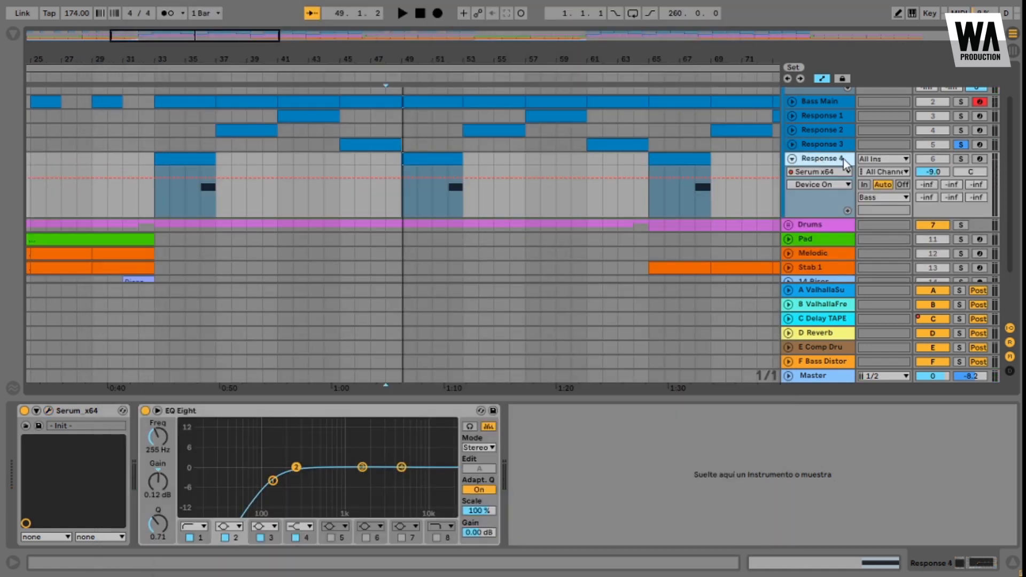
# Step: Solo the Response 4 track, play its first note from 36.1.1 and reset the playback start there
pyautogui.click(961, 159)
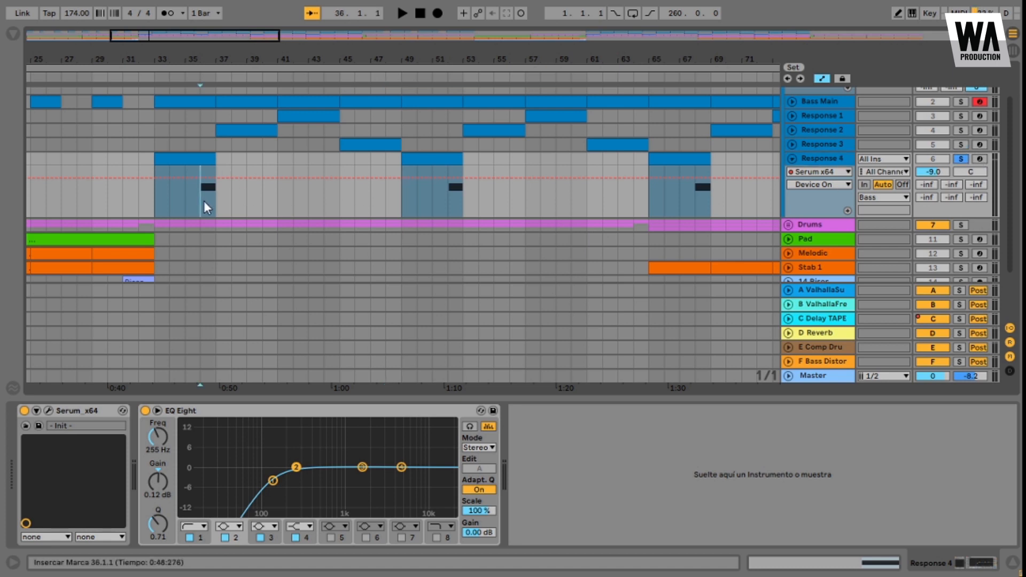
pyautogui.press('space')
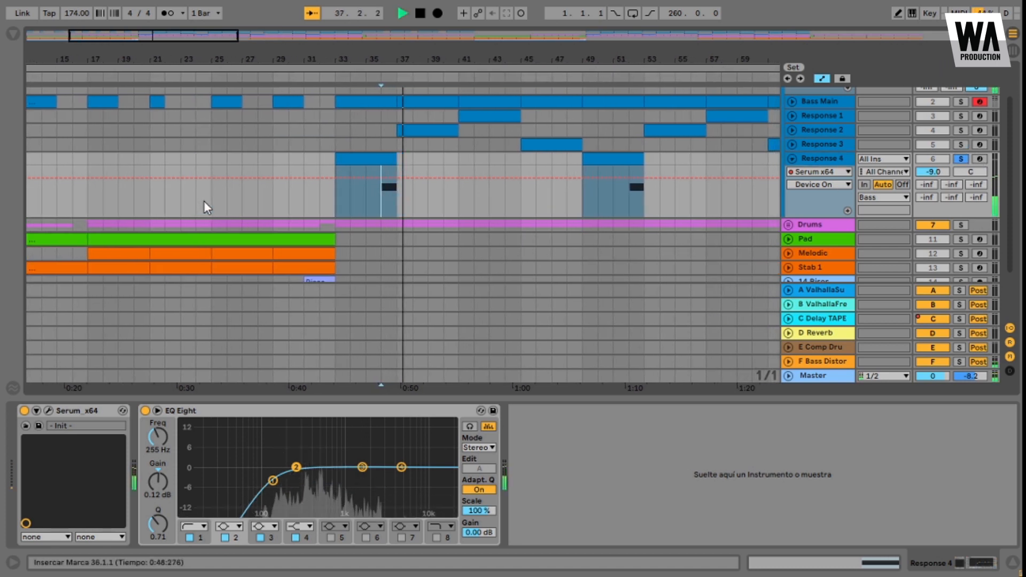
pyautogui.press('space')
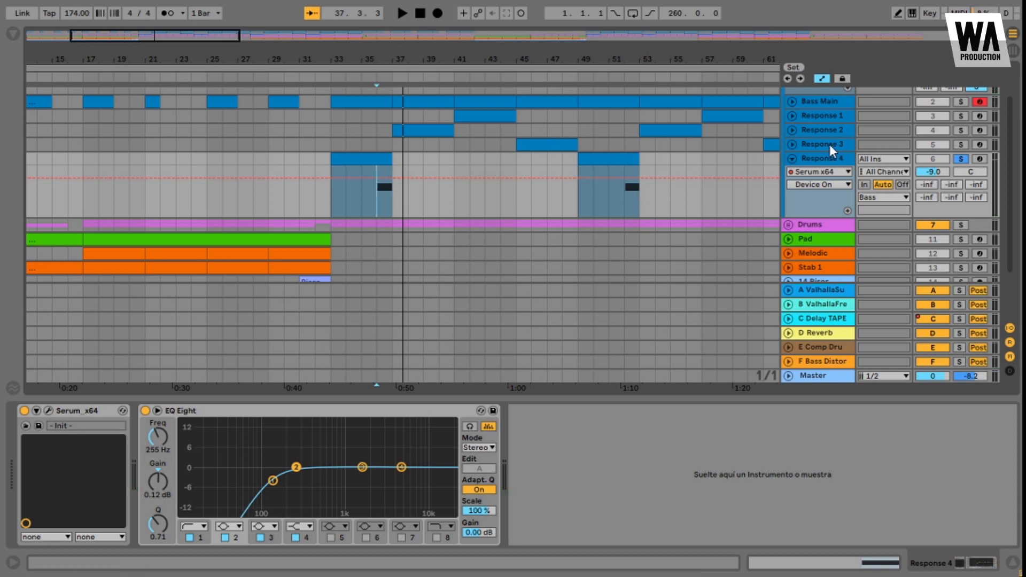
pyautogui.click(377, 197)
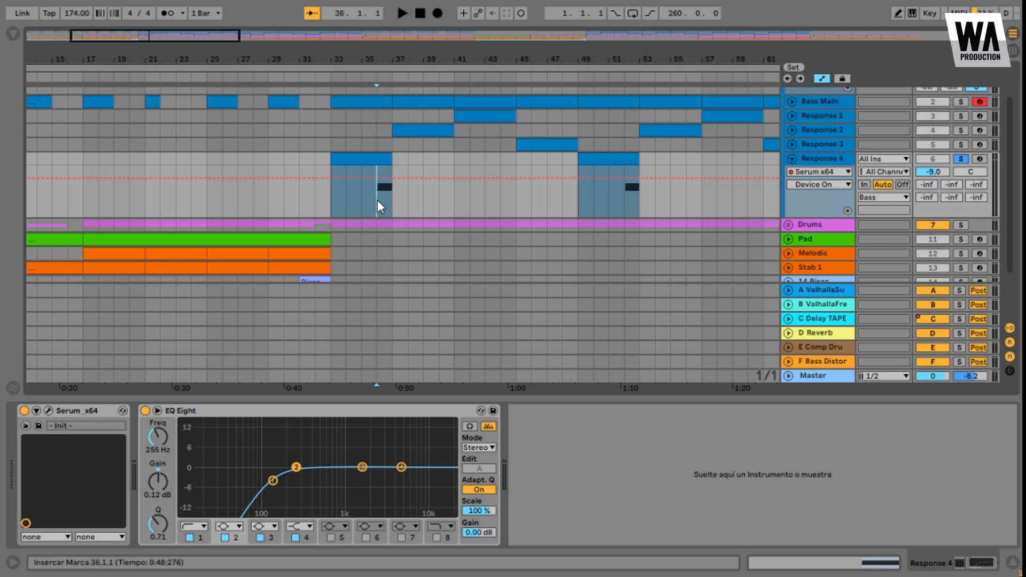
# Step: Open the Response 4 Serum window and check how LFO 1 modulates oscillator A's level
pyautogui.click(48, 411)
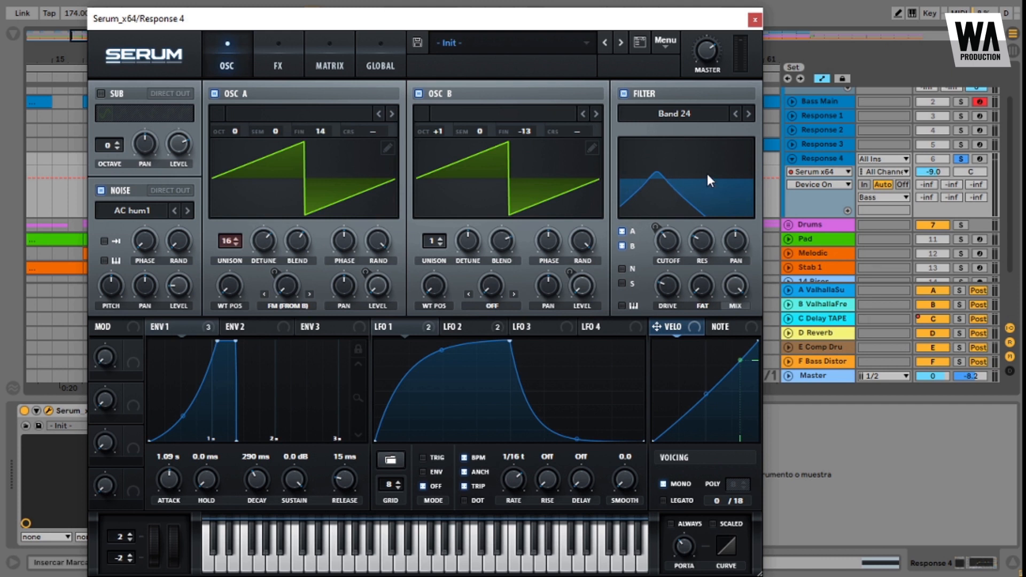
pyautogui.click(401, 332)
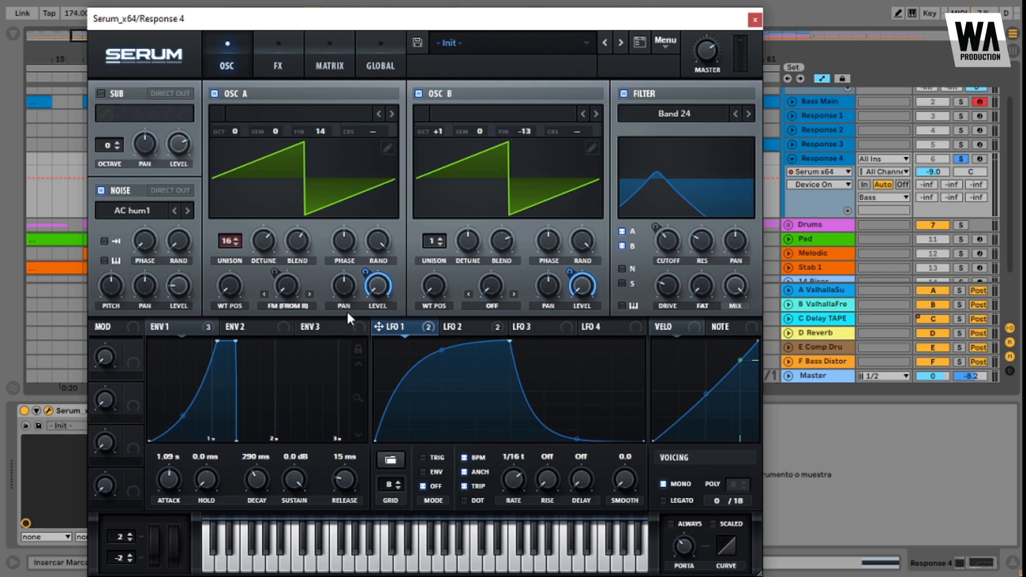
pyautogui.click(378, 289)
pyautogui.click(287, 72)
pyautogui.click(250, 66)
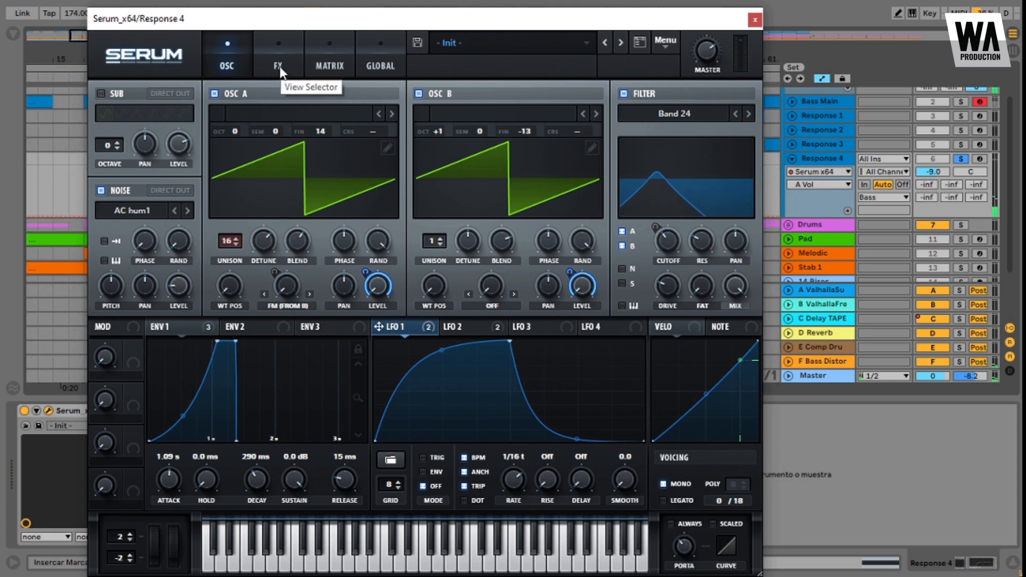
# Step: Look through the curves of LFO 2, LFO 3 and LFO 4 in Response 4
pyautogui.click(468, 327)
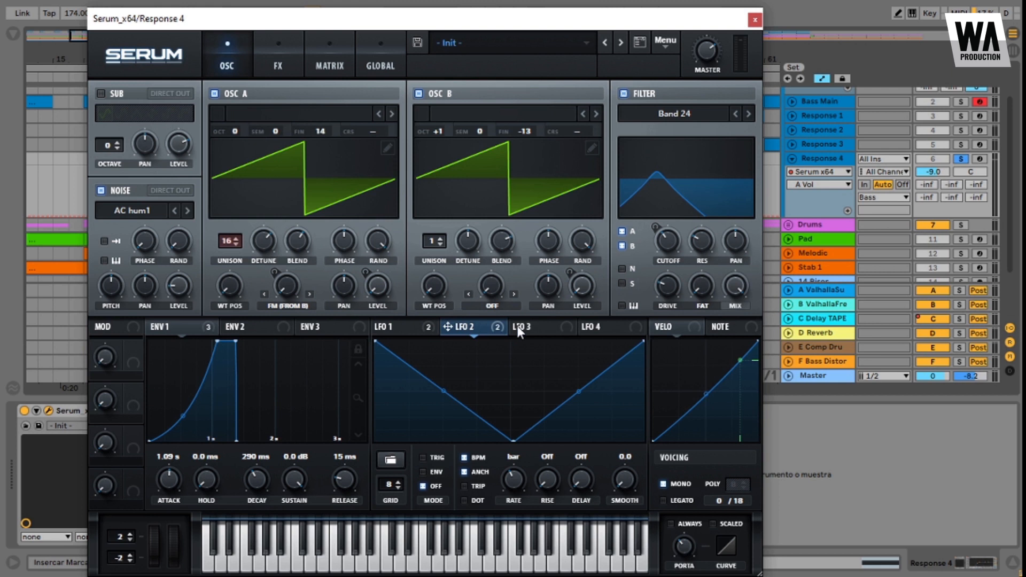
pyautogui.click(543, 326)
pyautogui.click(486, 327)
pyautogui.click(597, 328)
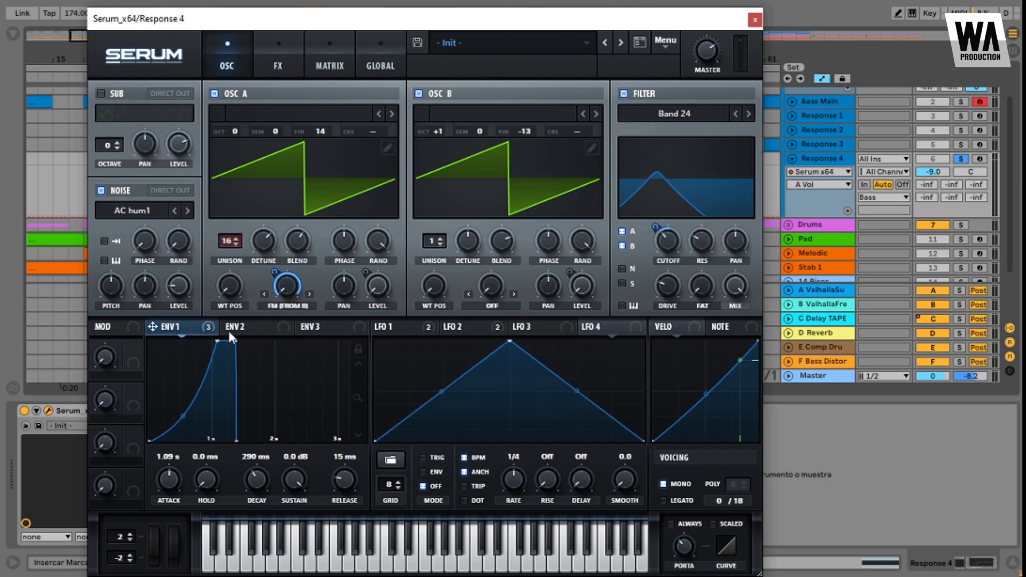
# Step: Bring up LFO 2 and show the Response 4 effects to check the modulated distortion drive and reverb mix
pyautogui.click(483, 328)
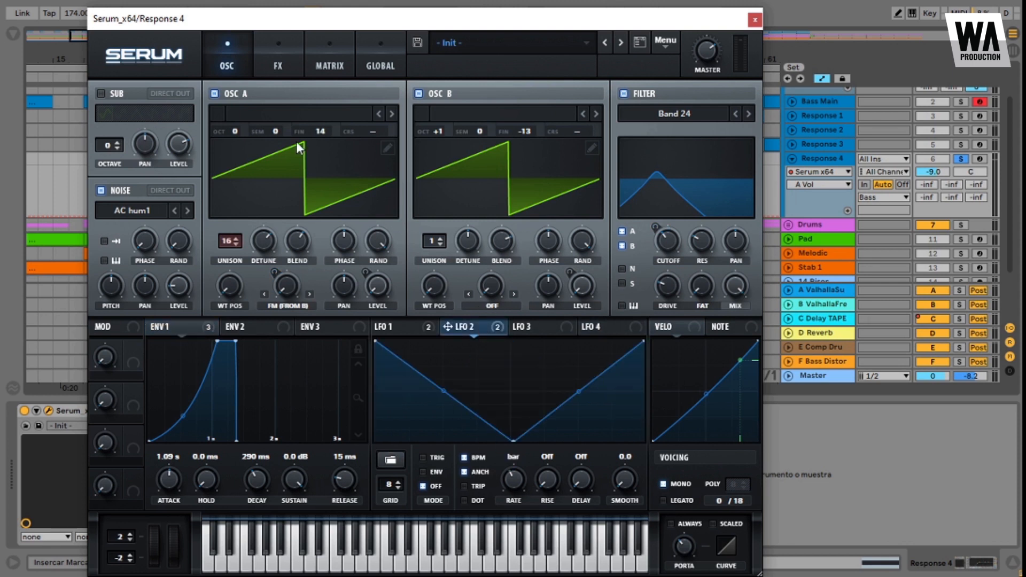
pyautogui.click(277, 59)
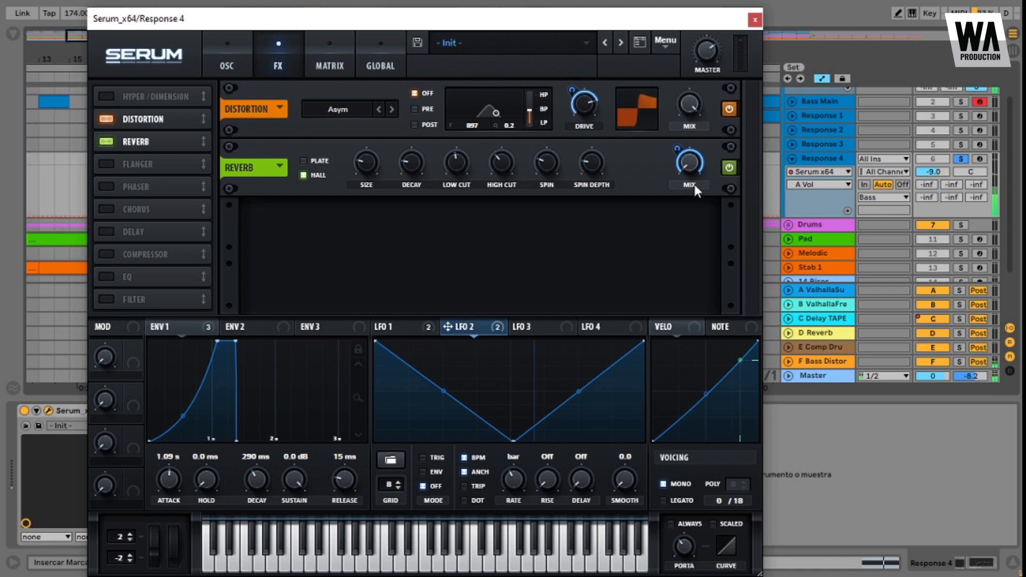
pyautogui.moveTo(700, 174)
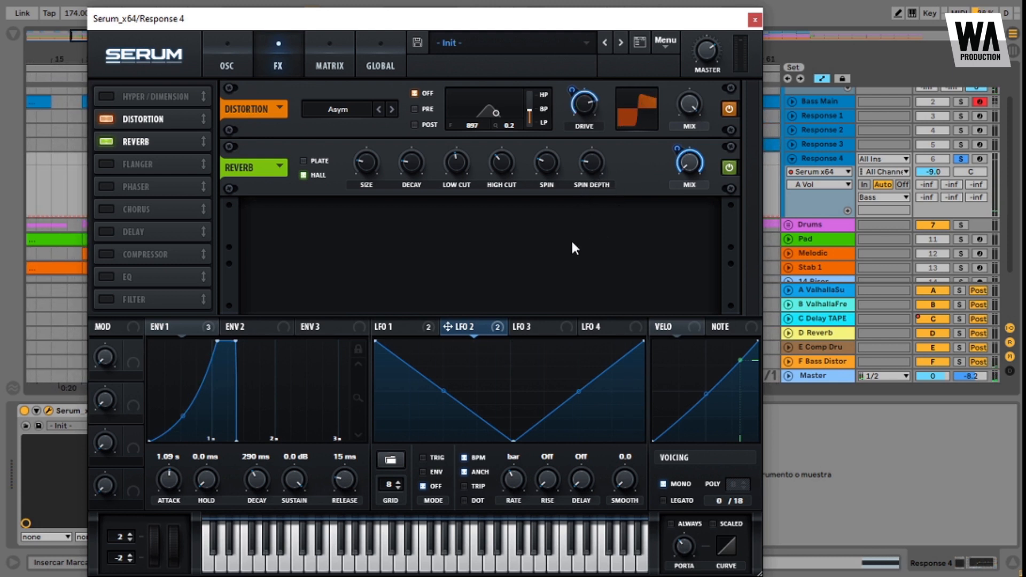
# Step: Close the Response 4 Serum window, fold the Response 4 track and take it out of solo
pyautogui.click(753, 22)
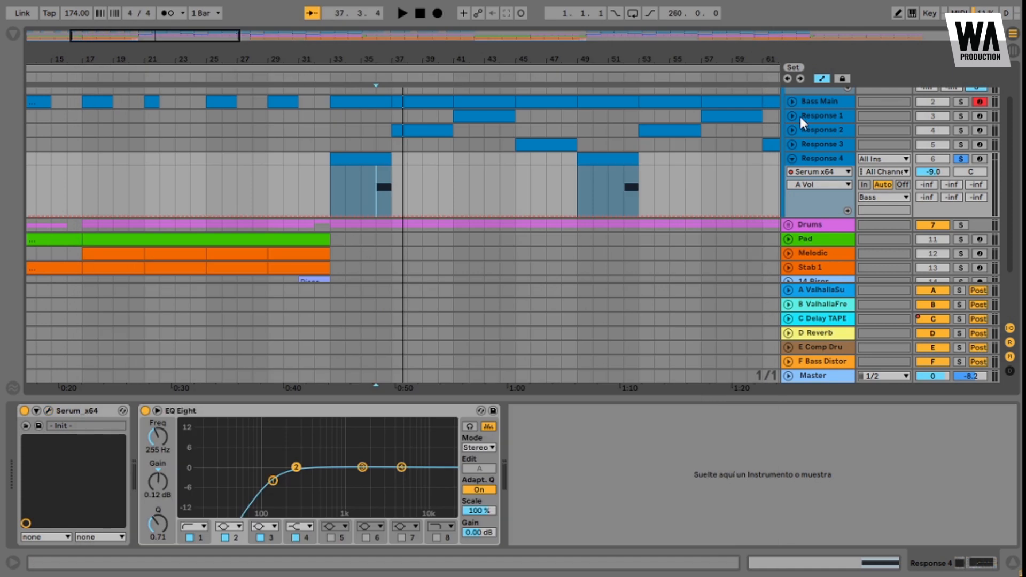
pyautogui.click(792, 158)
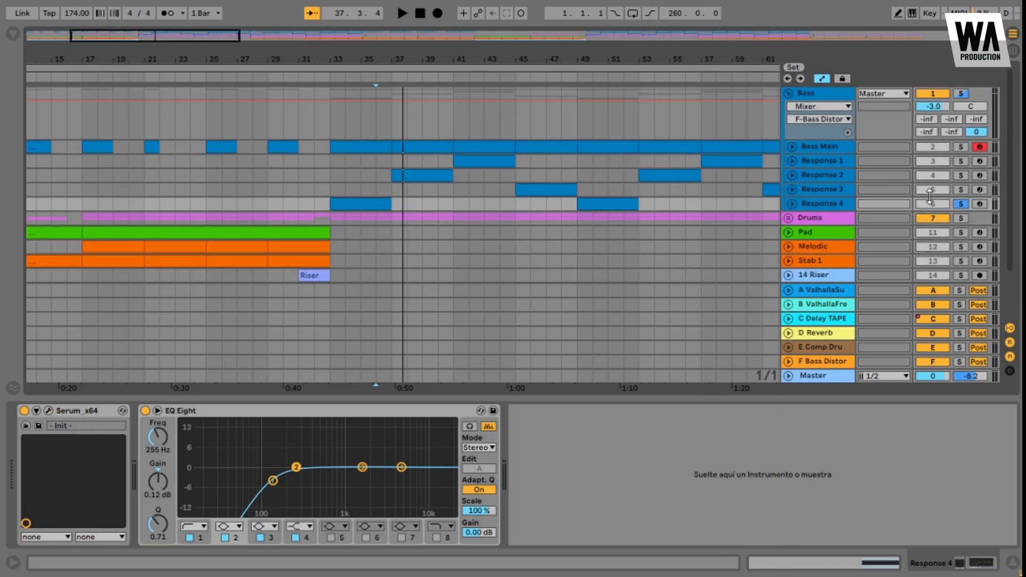
pyautogui.click(962, 204)
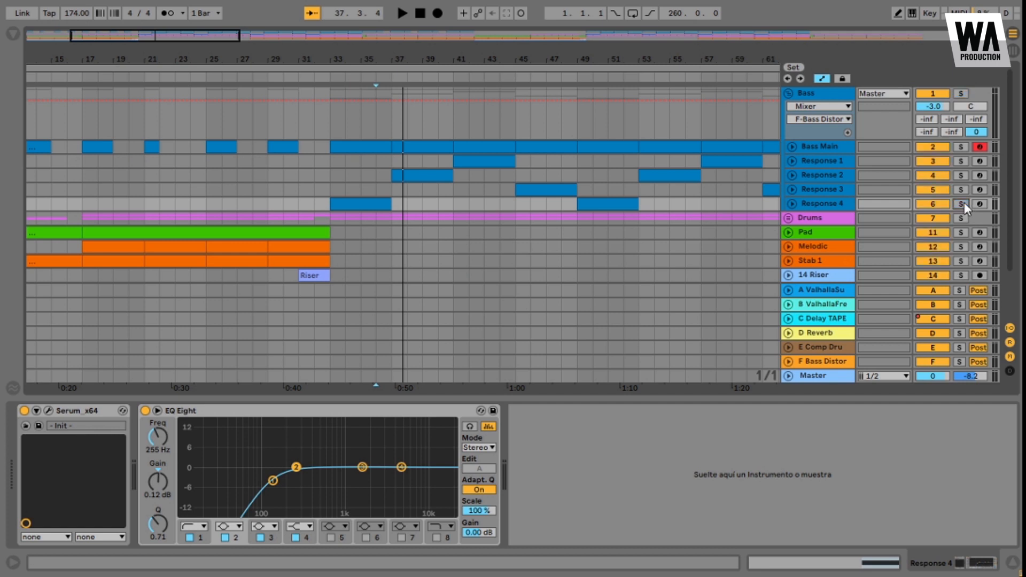
# Step: Show the Bass group's effect chain, unfold its OTT device and briefly play the arrangement
pyautogui.click(839, 96)
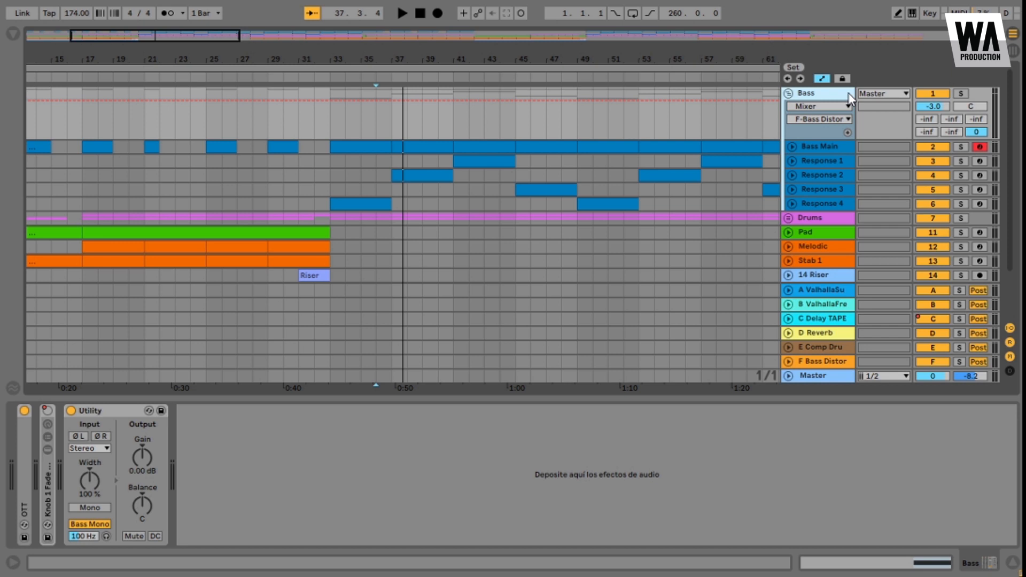
pyautogui.doubleClick(23, 488)
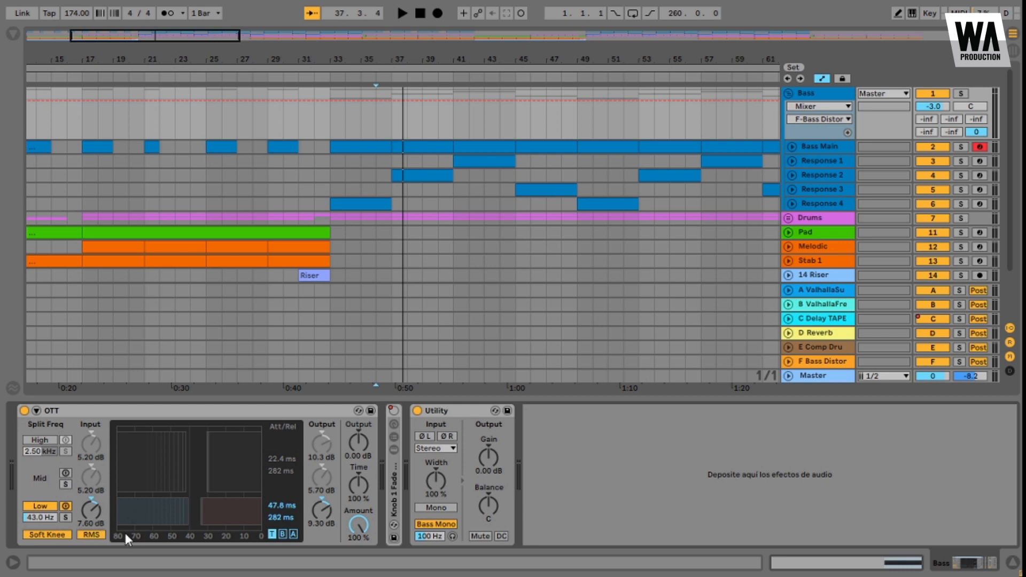
pyautogui.press('space')
pyautogui.press('space')
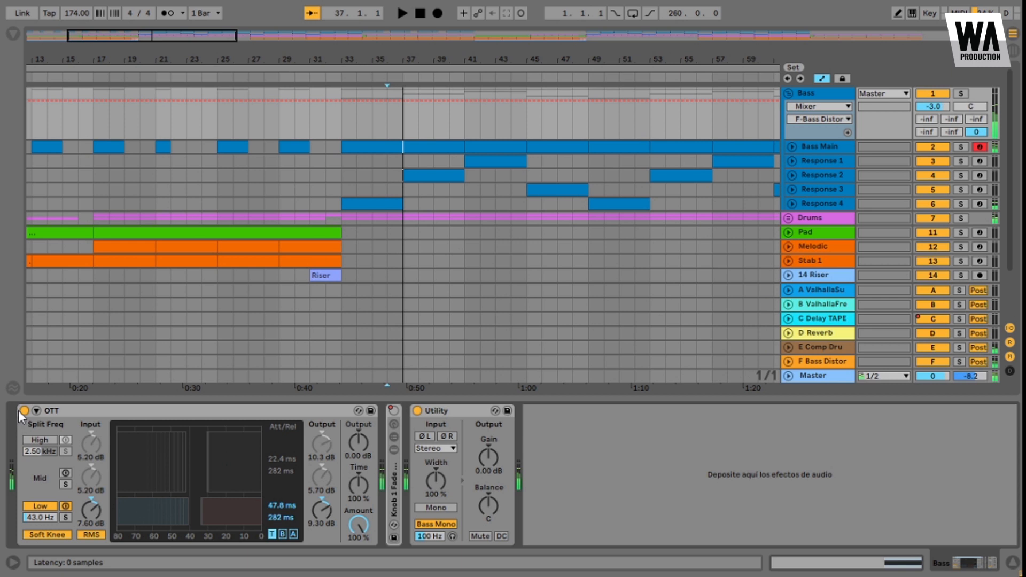
# Step: Solo the Bass group and compare OTT's Low band off and on while playing from bar 33
pyautogui.click(38, 506)
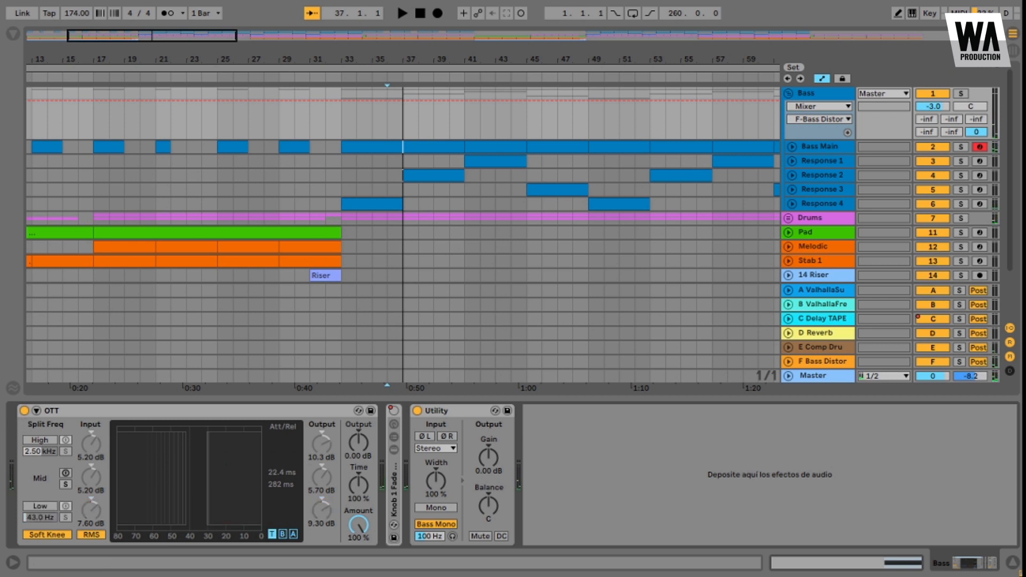
pyautogui.click(962, 93)
pyautogui.press('space')
pyautogui.click(48, 508)
pyautogui.press('space')
pyautogui.click(343, 165)
pyautogui.press('space')
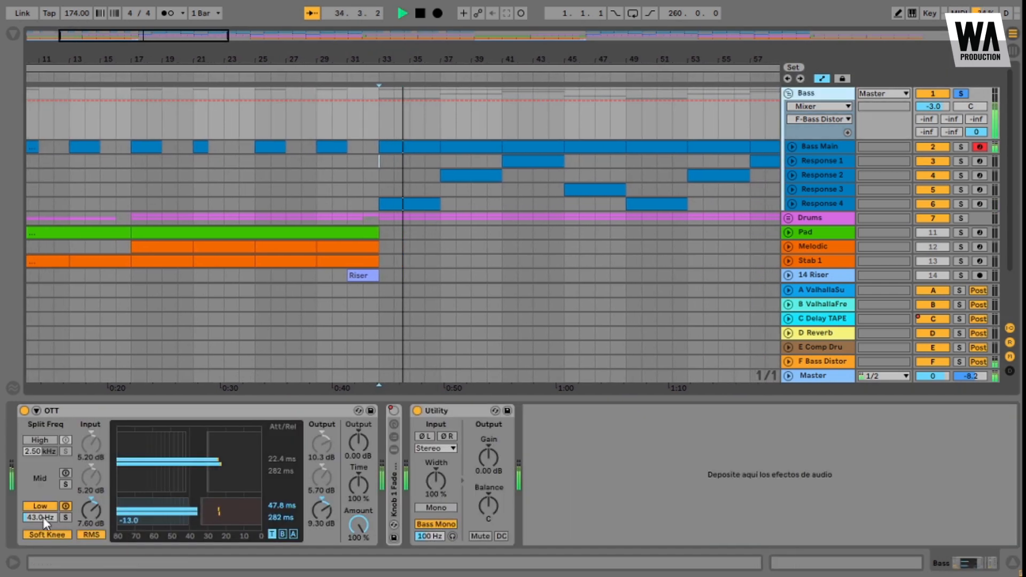
pyautogui.click(48, 507)
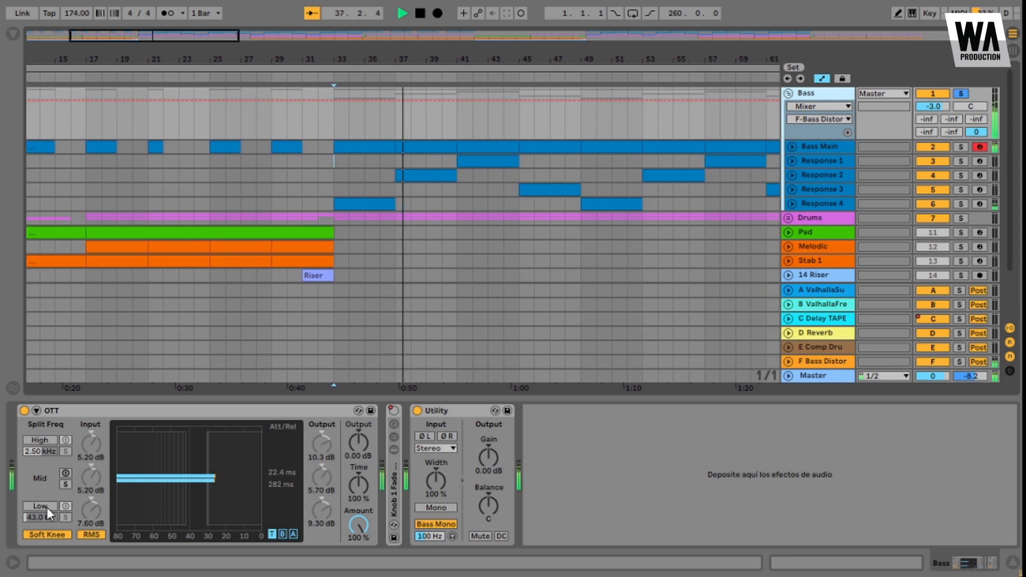
pyautogui.click(47, 508)
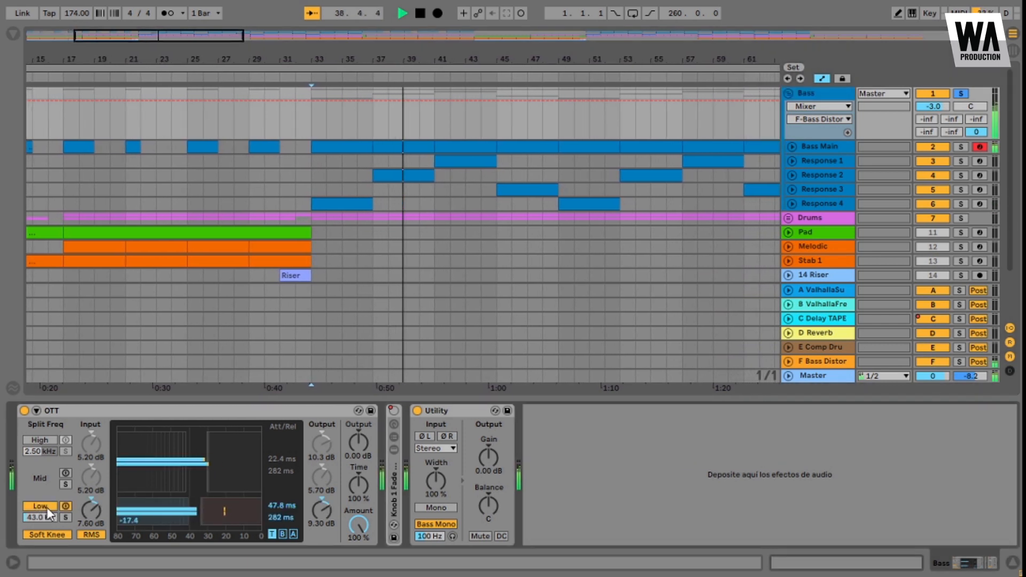
pyautogui.press('space')
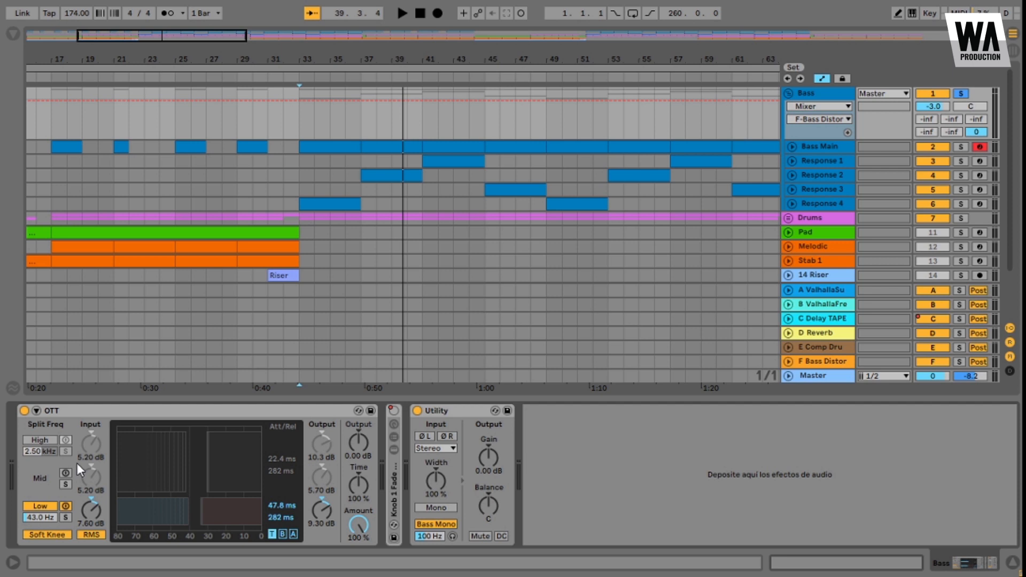
# Step: Fold the OTT device and unfold the Knob 1 Fade to Grey rack to show its macros
pyautogui.doubleClick(178, 415)
pyautogui.click(53, 493)
pyautogui.doubleClick(45, 492)
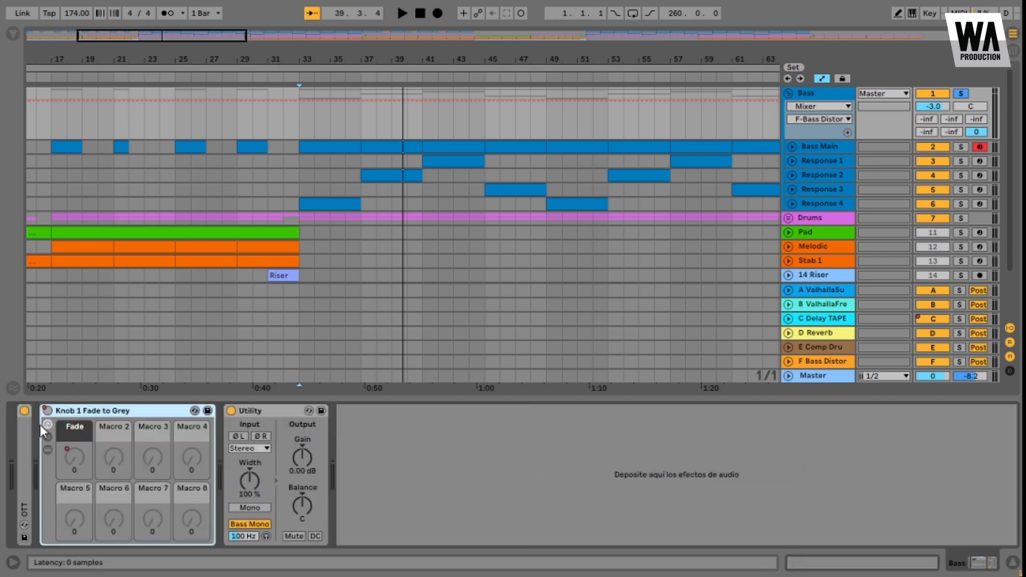
pyautogui.moveTo(268, 60); pyautogui.dragTo(271, 78)
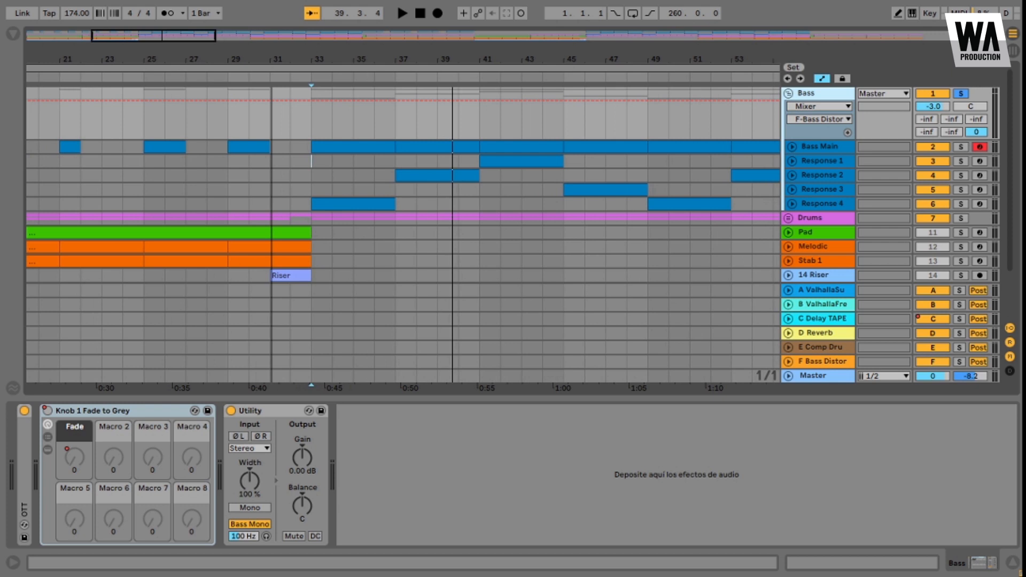
# Step: Look up the Knob 1 Fade to Grey preset in the browser under Audio Effect Rack, Performance & DJ, and close the browser
pyautogui.click(13, 34)
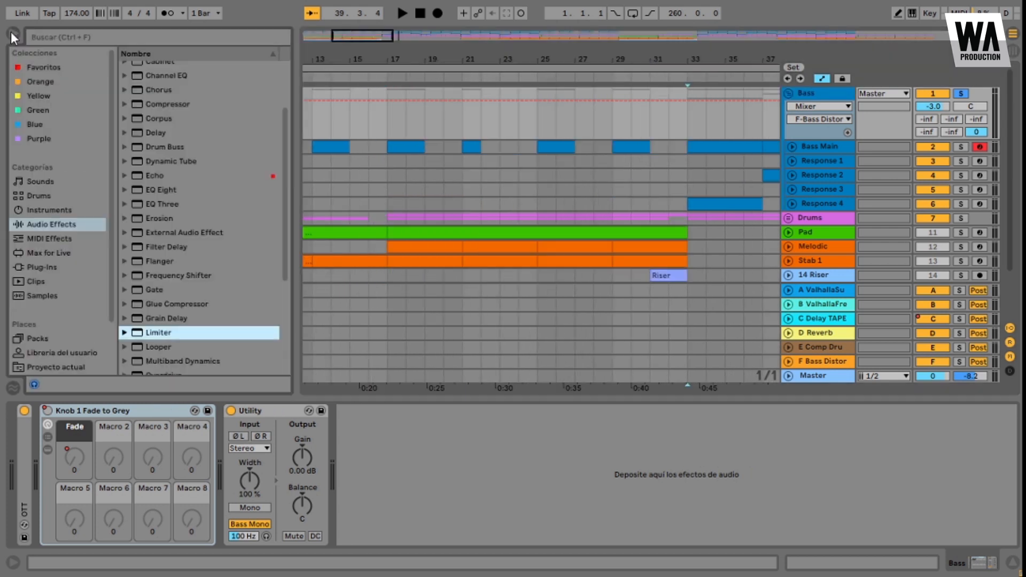
pyautogui.scroll(2, 137, 243)
pyautogui.scroll(1, 128, 182)
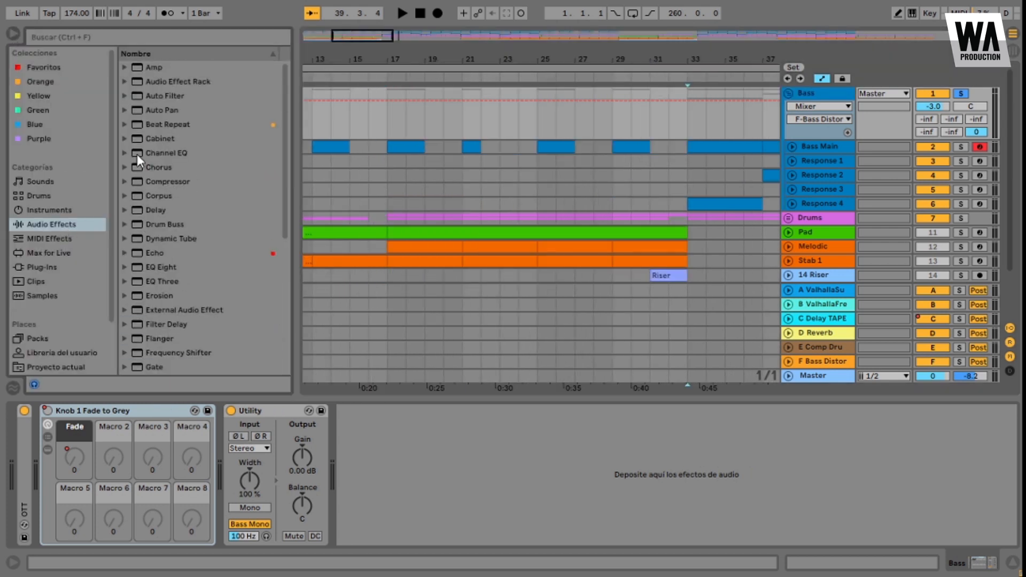
pyautogui.click(123, 82)
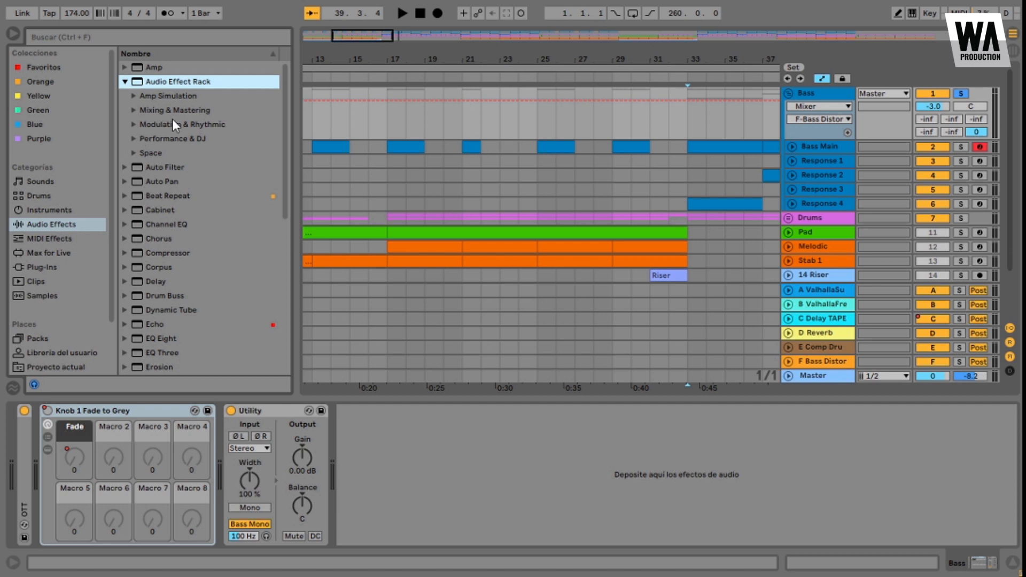
pyautogui.click(134, 138)
pyautogui.scroll(-3, 214, 277)
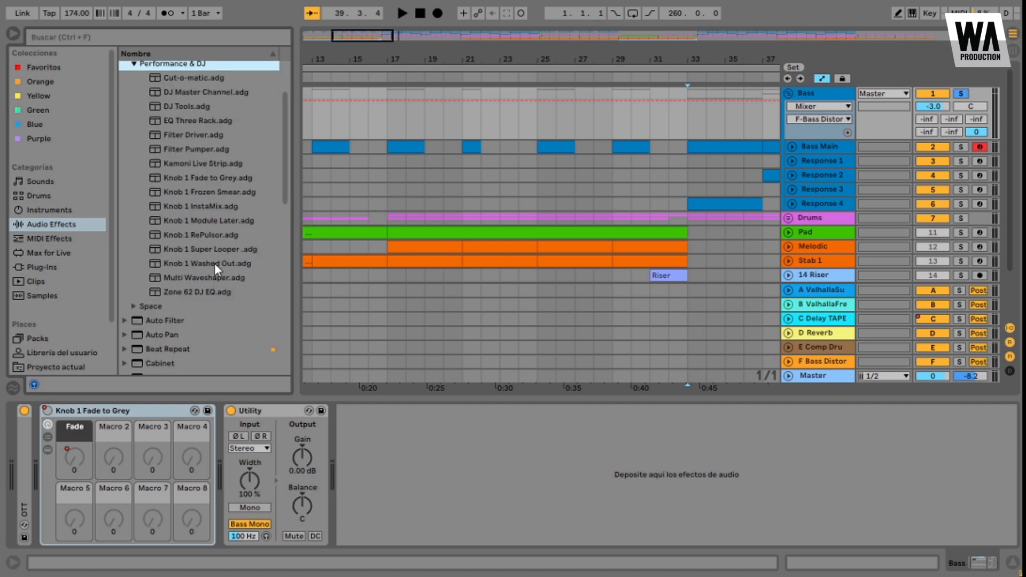
pyautogui.scroll(1, 218, 268)
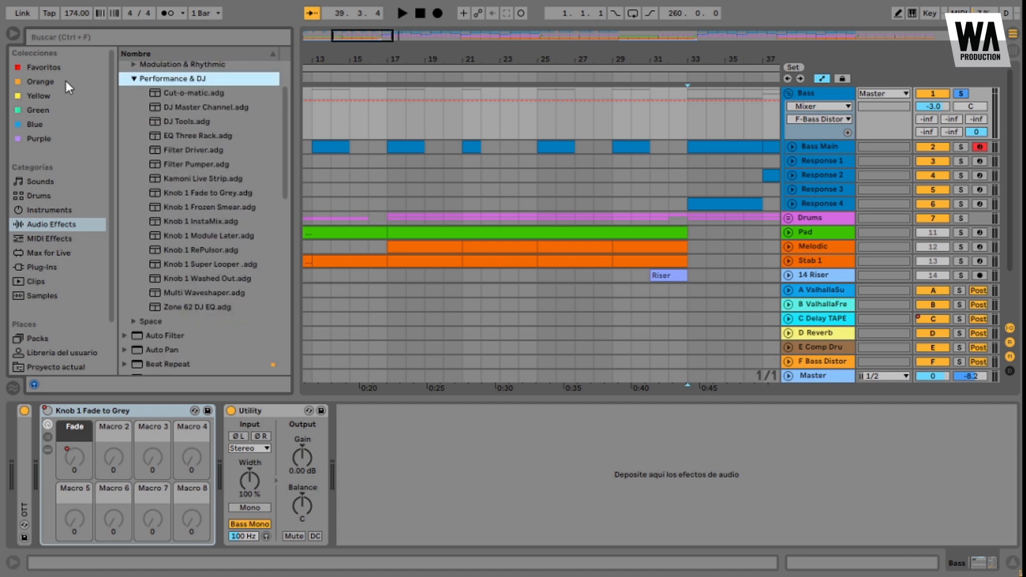
pyautogui.click(14, 34)
# Step: Mark the section from bar 25 to 33 and play the Bass group from 25.1.1 to hear the Fade macro
pyautogui.moveTo(355, 59); pyautogui.dragTo(356, 43)
pyautogui.click(339, 122)
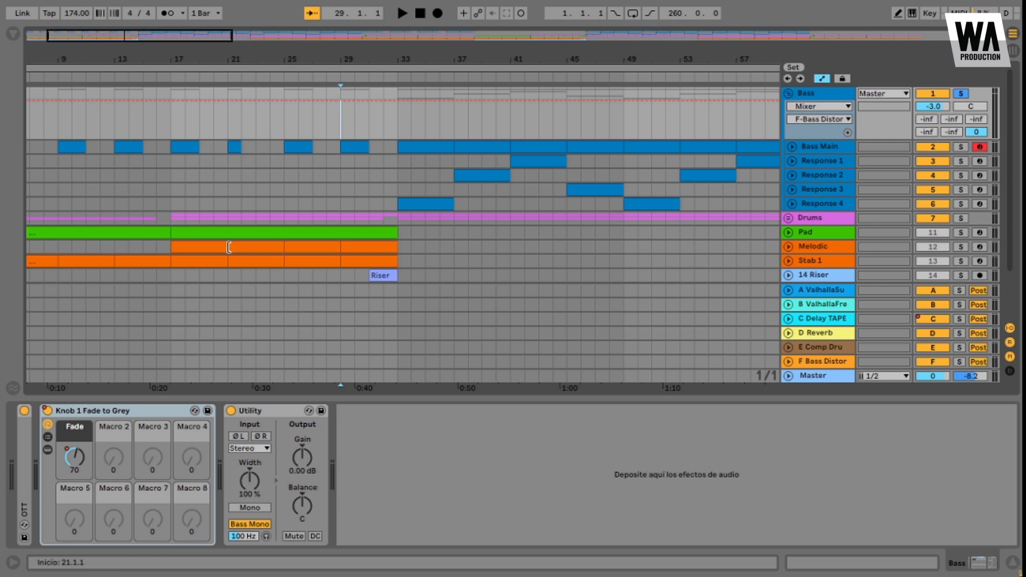
pyautogui.click(284, 122)
pyautogui.moveTo(284, 126); pyautogui.dragTo(401, 203)
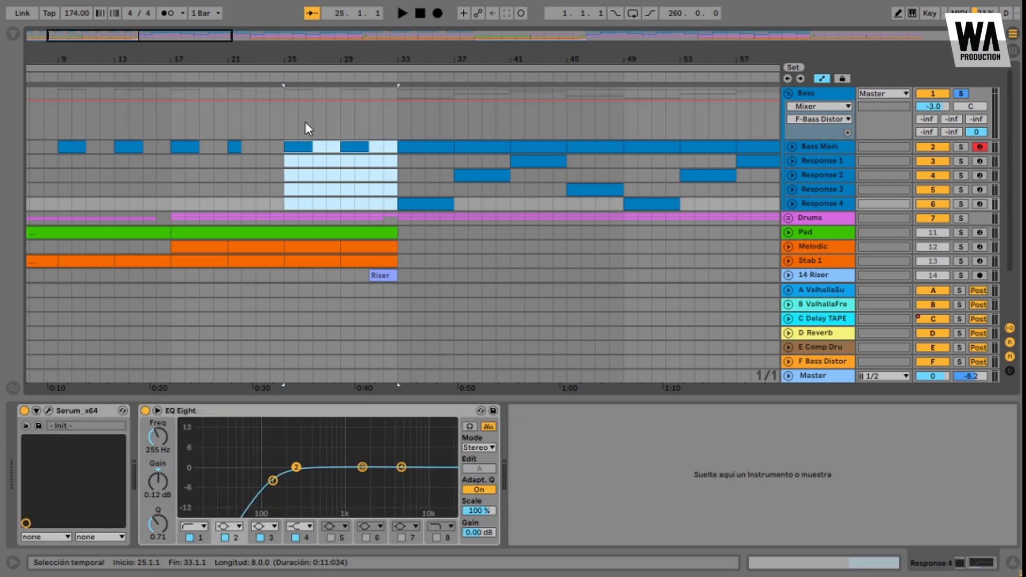
pyautogui.click(293, 117)
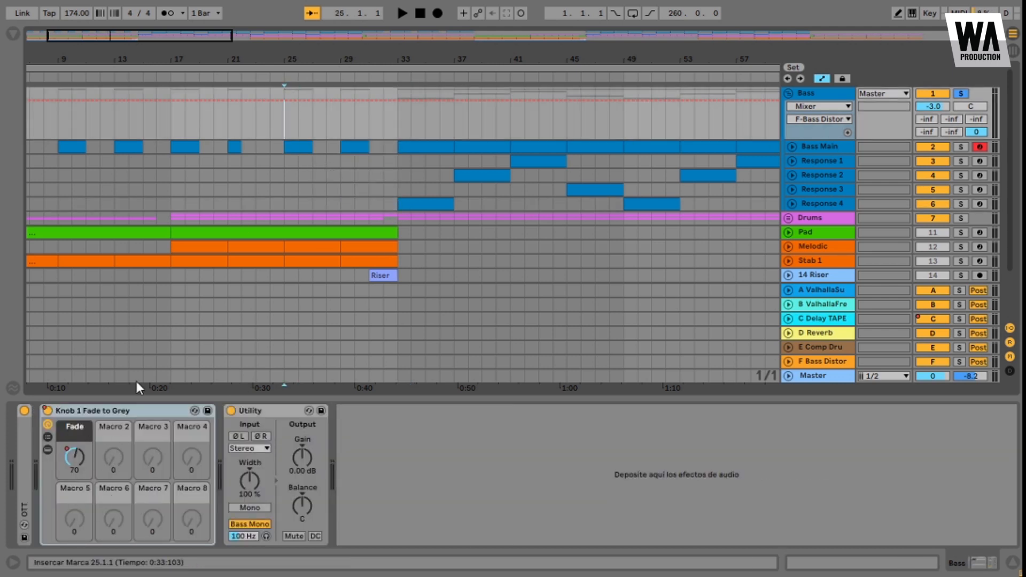
pyautogui.hscroll(-3, 347, 220)
pyautogui.press('space')
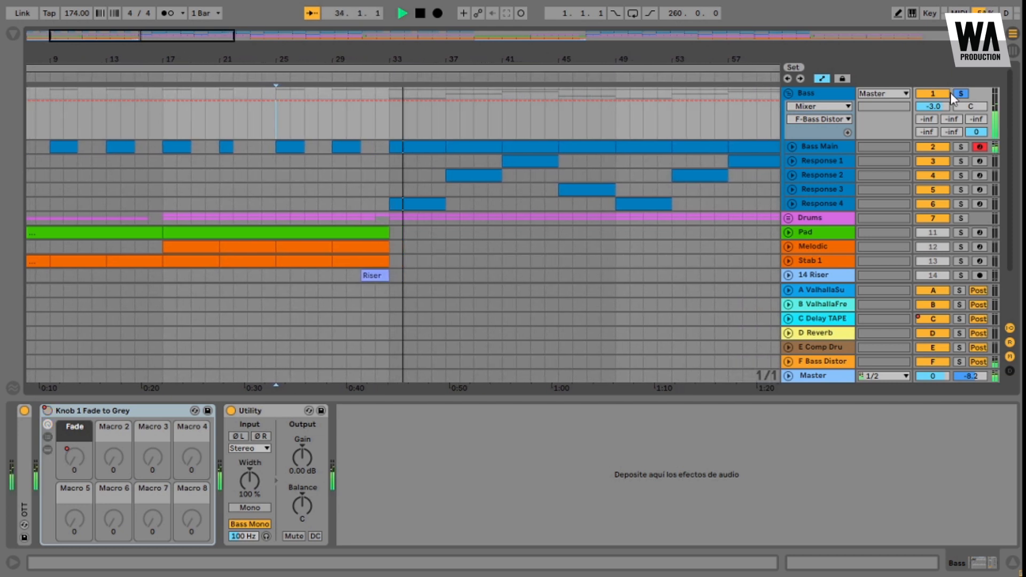
pyautogui.press('space')
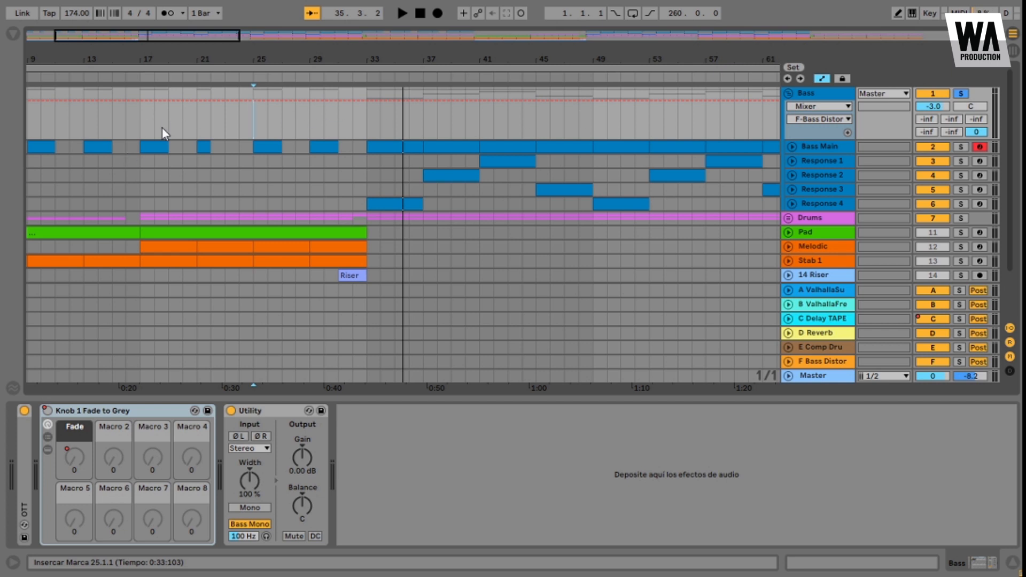
# Step: Replay the build-up from bar 25, jump to the drop at bar 33 and stop playback
pyautogui.moveTo(220, 54); pyautogui.dragTo(257, 39)
pyautogui.press('space')
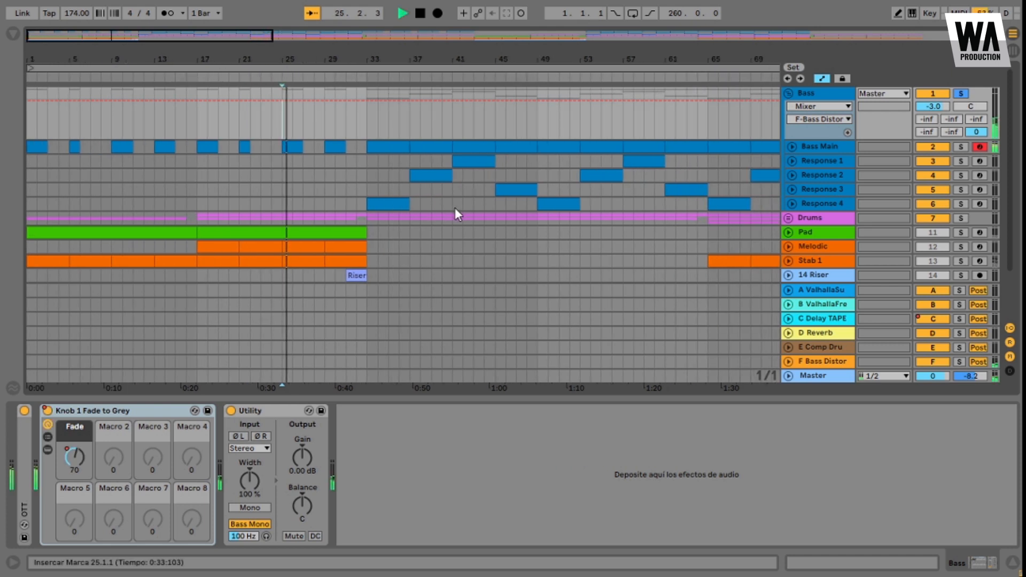
pyautogui.click(366, 130)
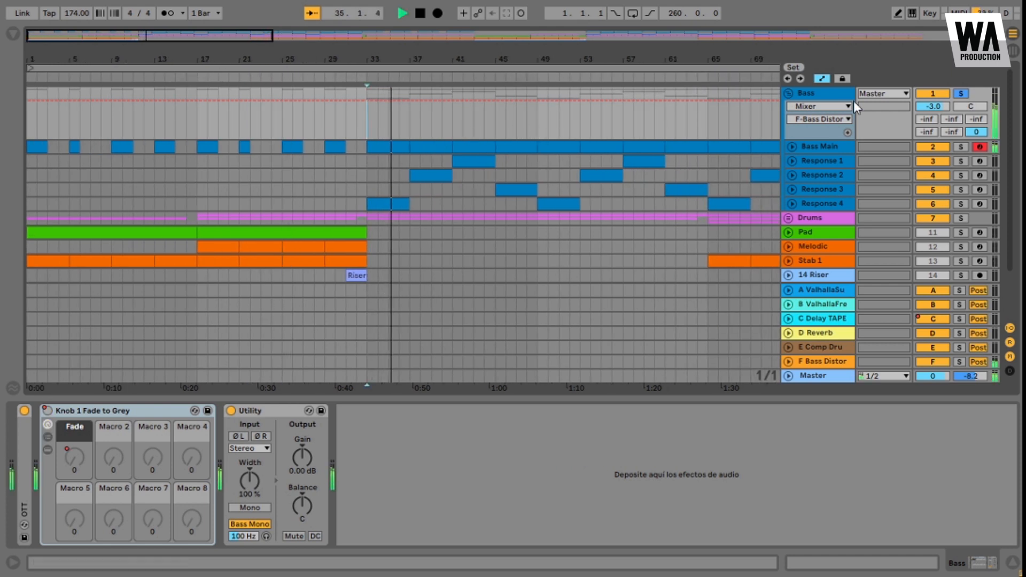
pyautogui.press('space')
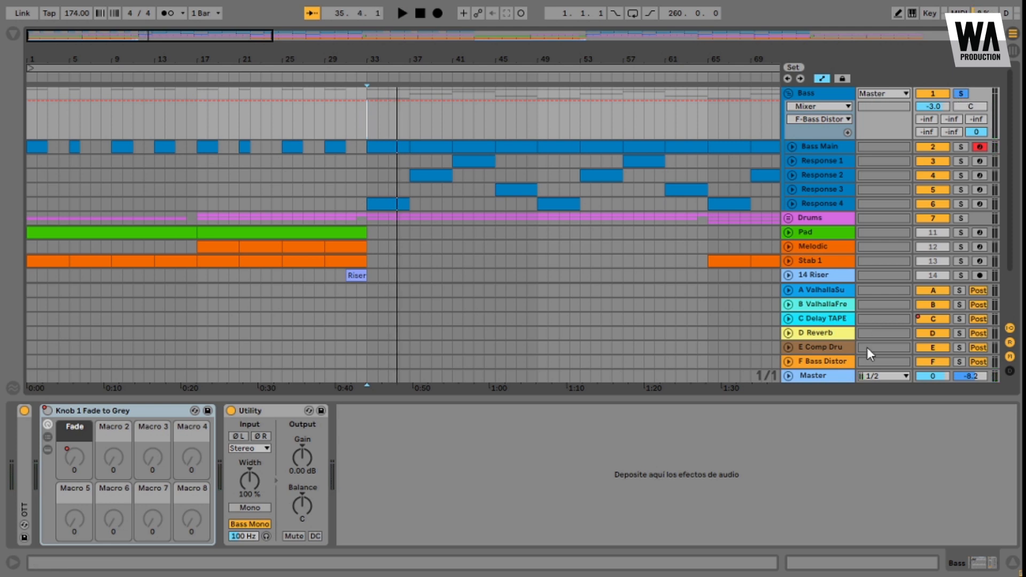
# Step: Check the Pre 1973 plugin settings on the F Bass Distor return and its volume in the Session View mixer
pyautogui.click(826, 363)
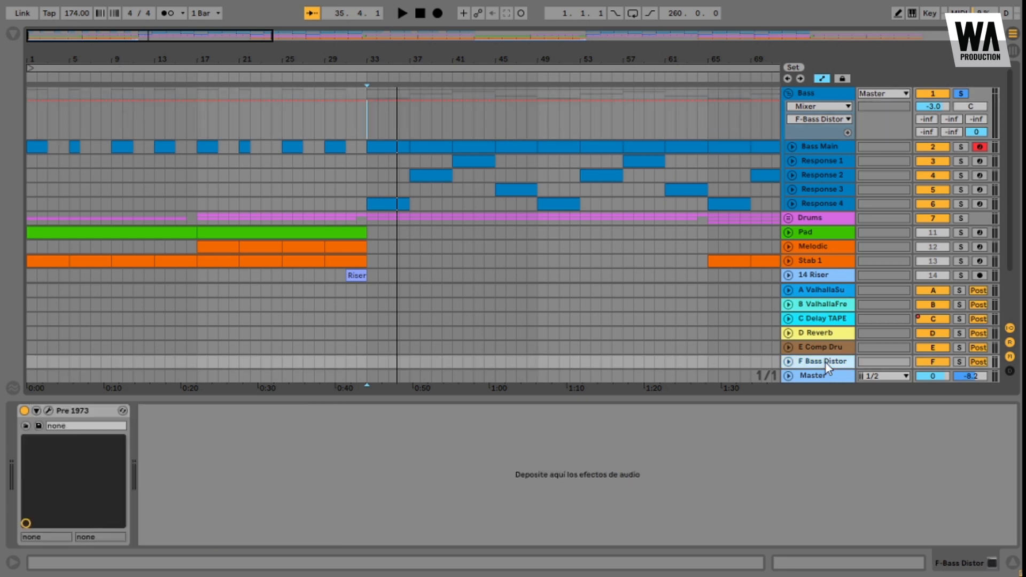
pyautogui.click(47, 411)
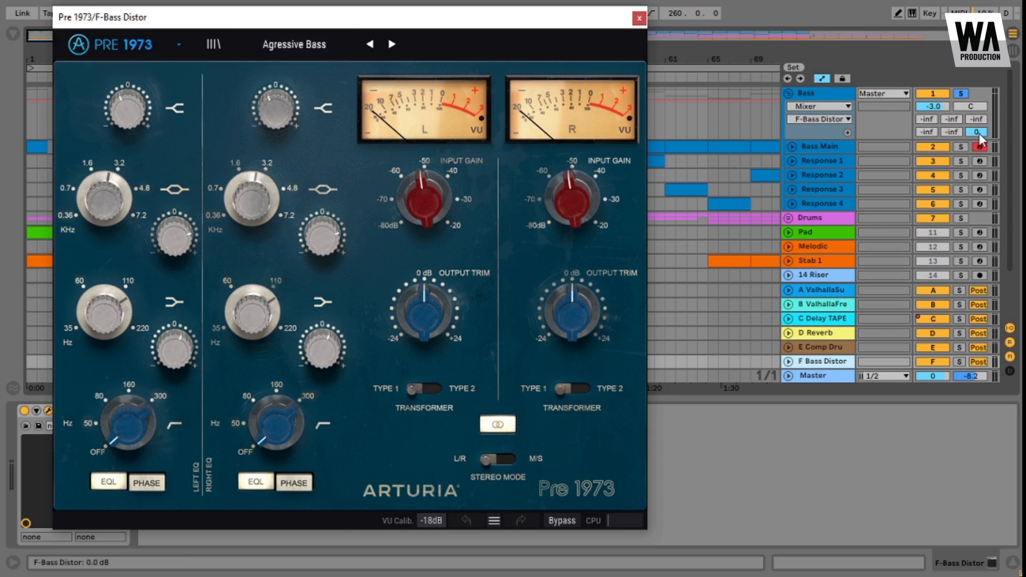
pyautogui.click(639, 18)
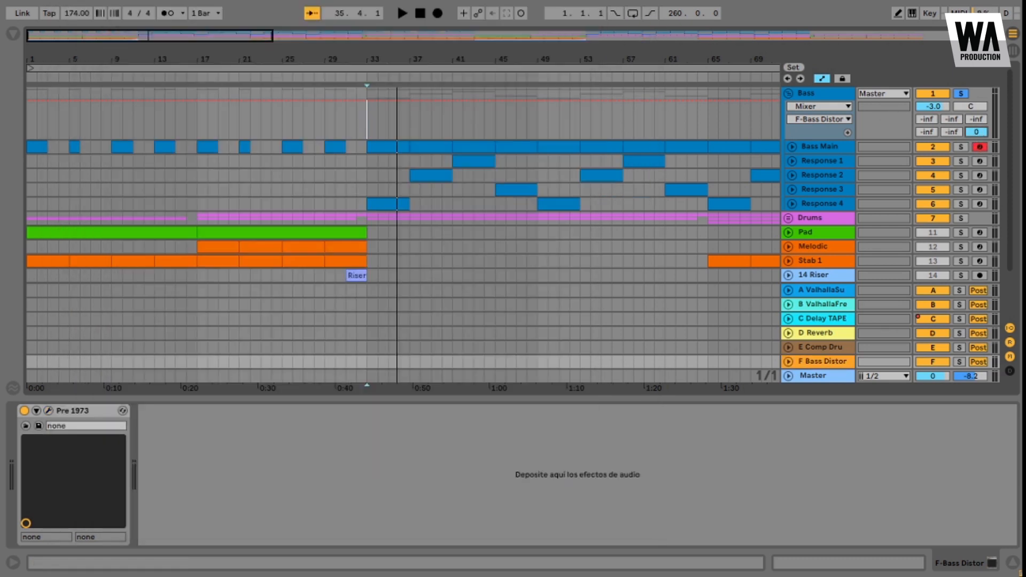
pyautogui.click(1014, 51)
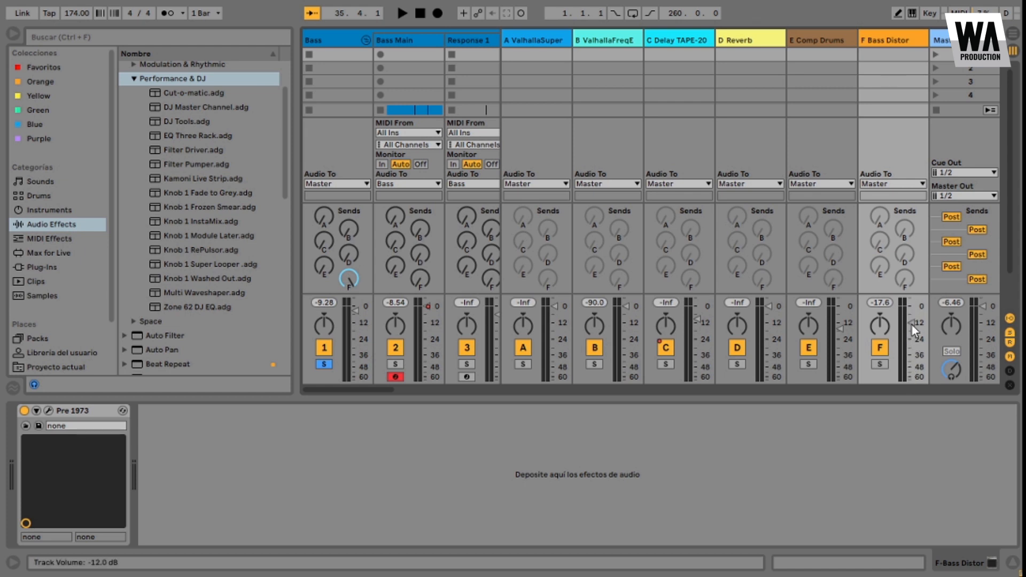
pyautogui.click(1014, 35)
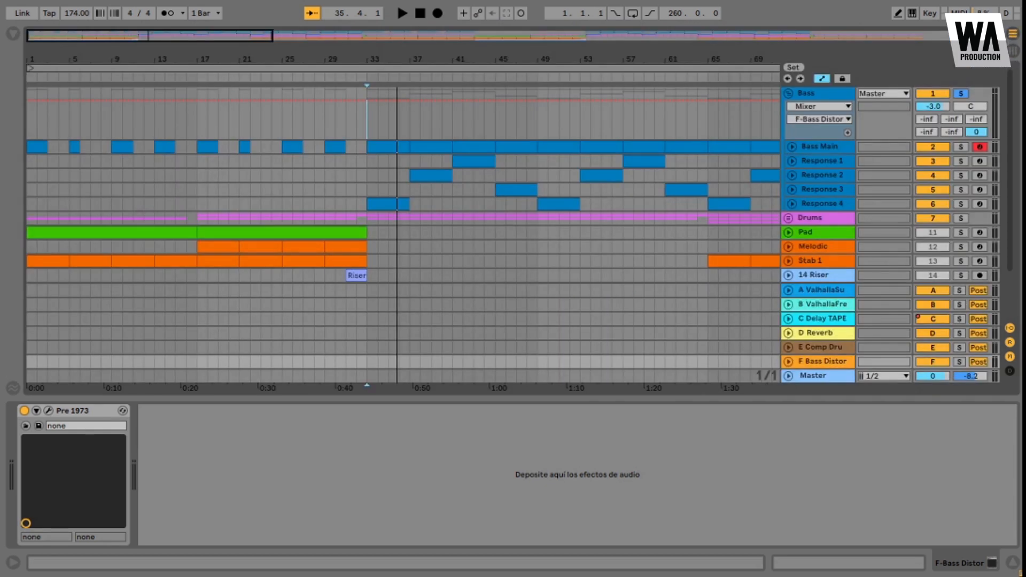